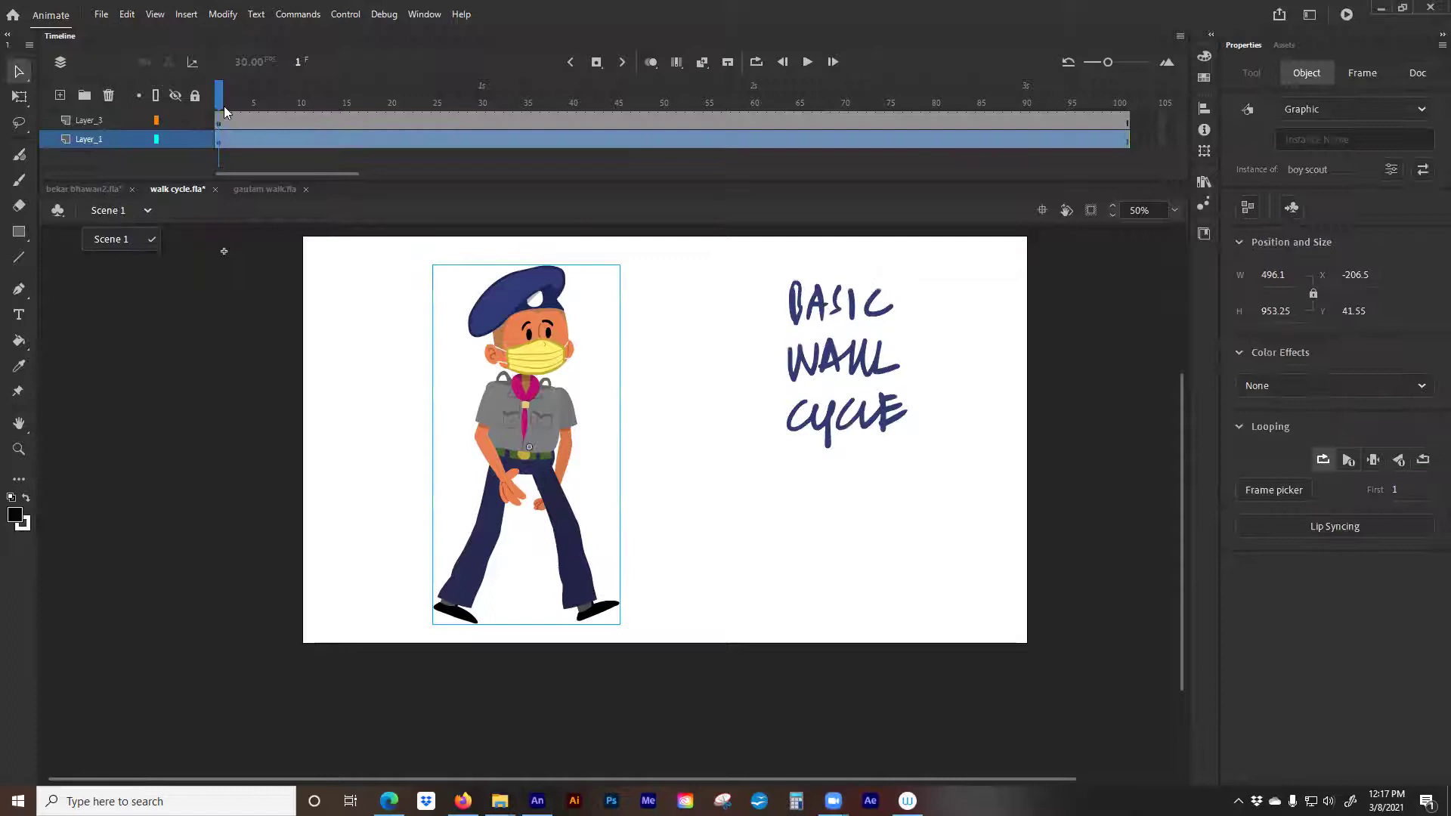
Open the boy scout symbol for editing at 100% zoom
click(508, 451)
double_click(509, 443)
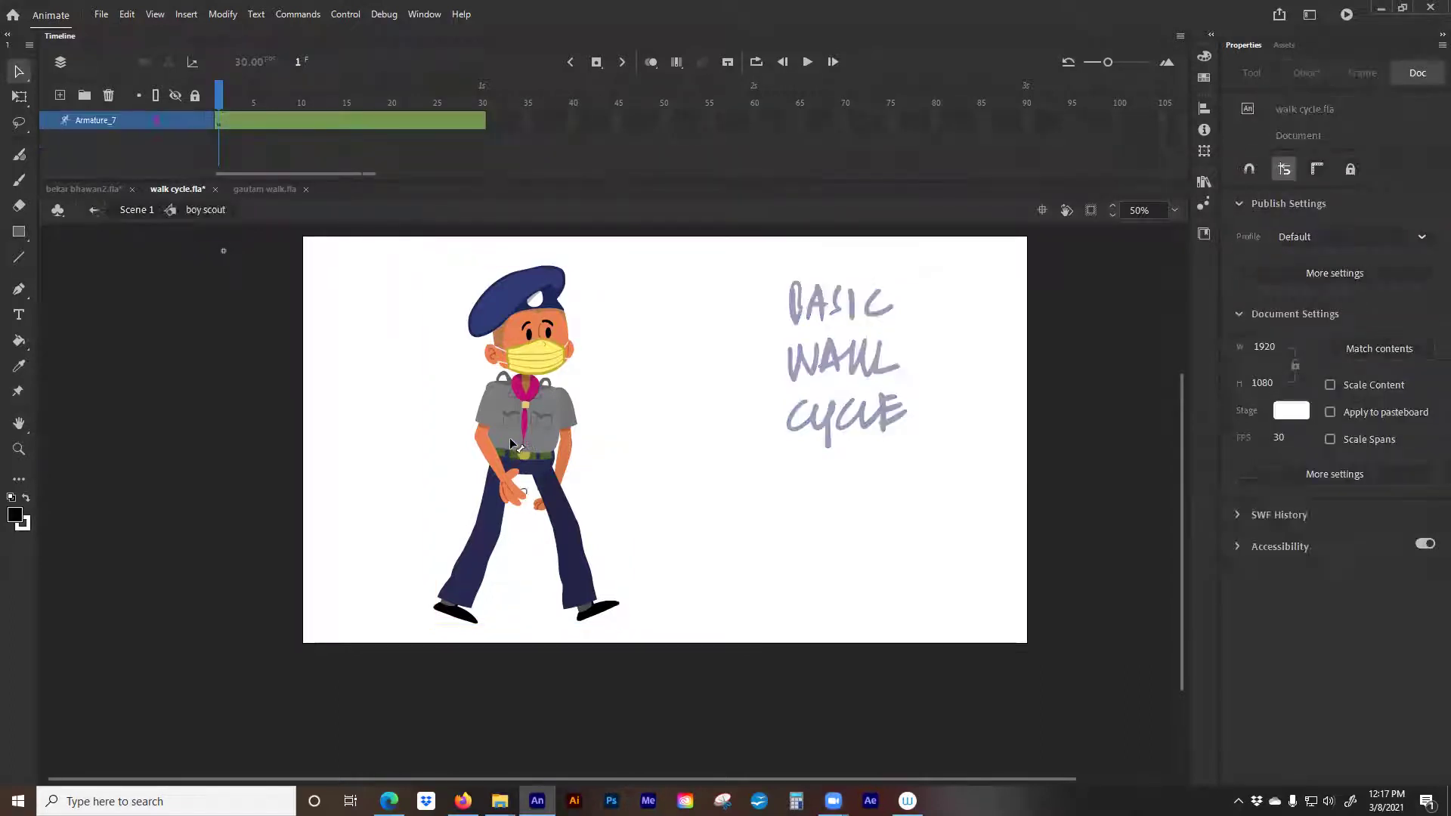
click(489, 412)
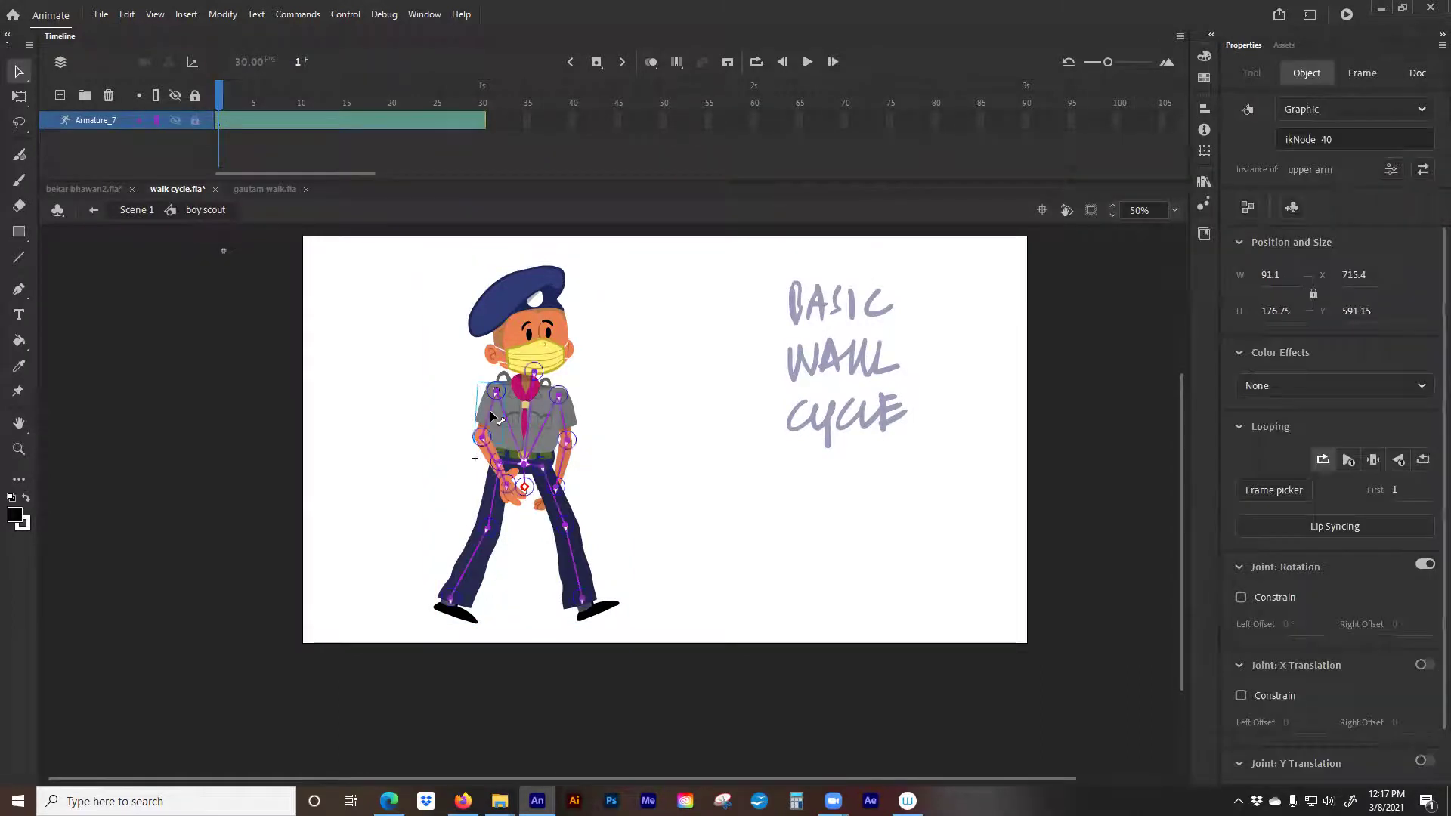
key(ctrl+=)
key(space)
drag(399, 521, 265, 349)
double_click(360, 452)
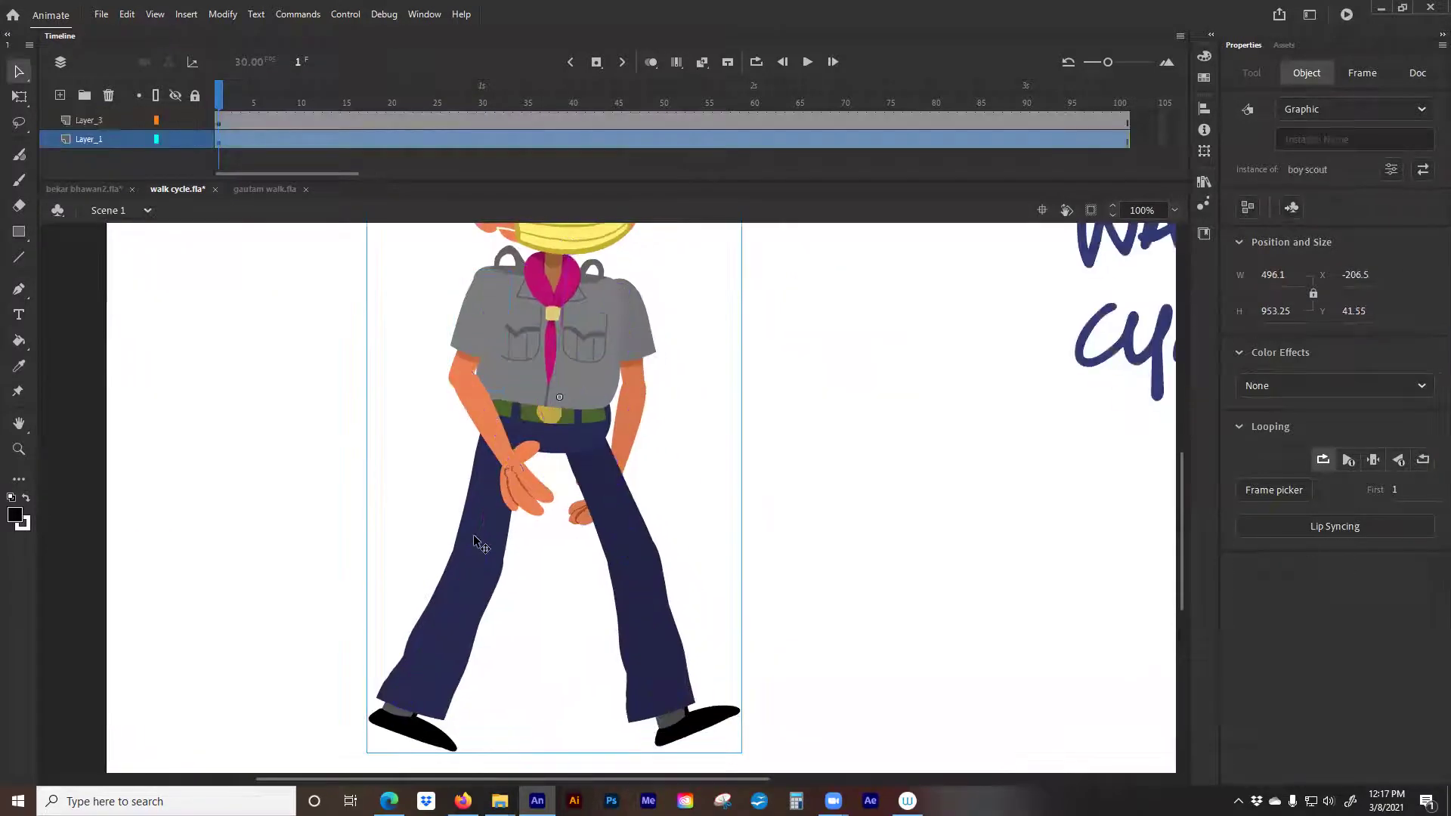
double_click(473, 556)
Pose both legs of the rig in frame 1 as a stride, with the rear knee bent and the front leg extended
drag(486, 530, 477, 527)
mouse_move(613, 505)
mouse_down()
mouse_move(651, 481)
mouse_move(618, 525)
mouse_up()
drag(465, 529, 476, 656)
drag(618, 542, 633, 540)
mouse_move(645, 643)
mouse_down()
mouse_move(624, 641)
mouse_move(641, 656)
mouse_up()
drag(476, 643, 454, 637)
Pose both arms in frame 1 so they hang down with the hands beside the thighs
drag(626, 442, 638, 452)
click(648, 511)
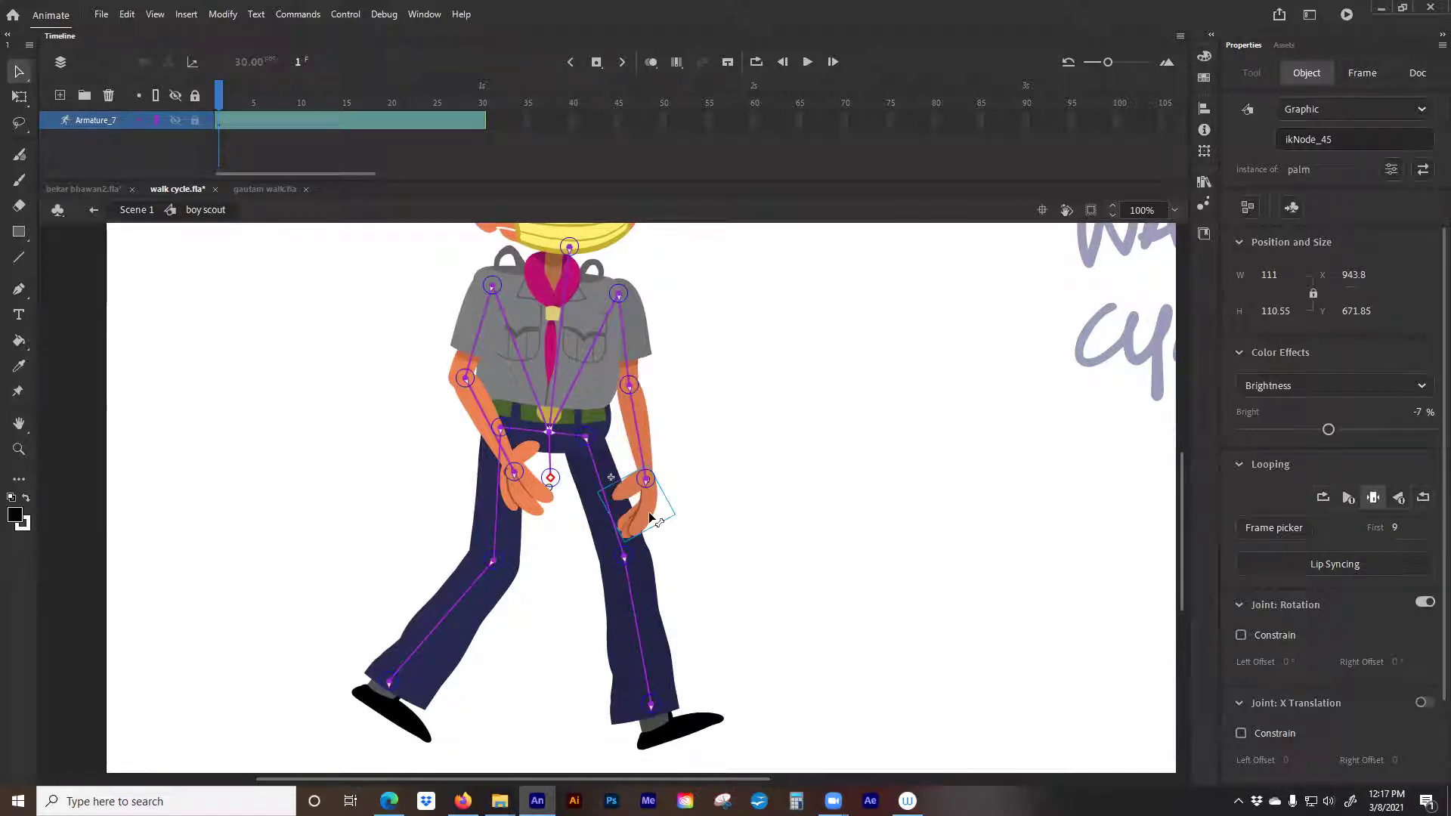
drag(628, 430, 617, 467)
click(635, 505)
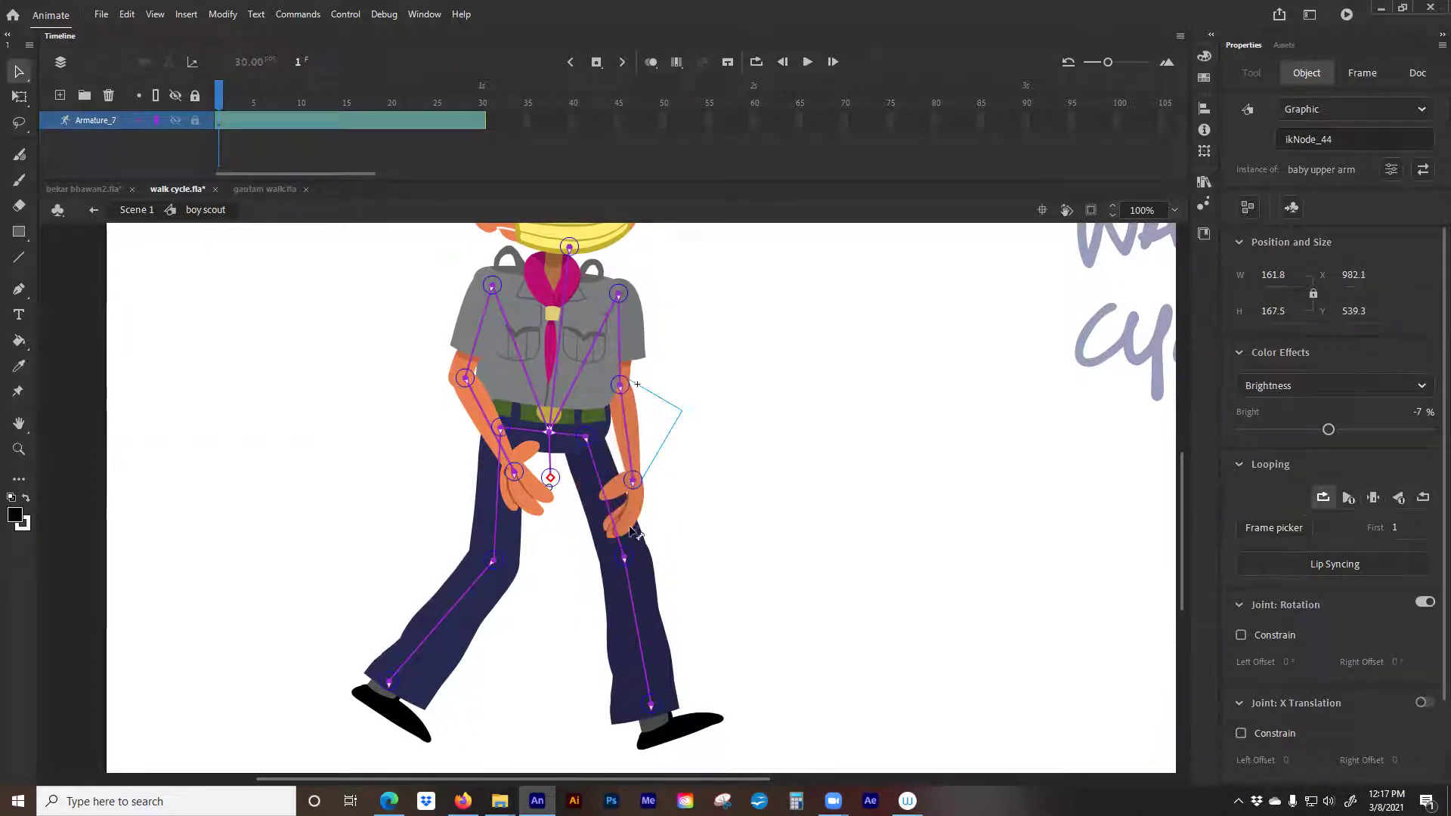
drag(626, 420, 631, 424)
drag(485, 420, 485, 452)
Refine the lower legs in frame 1, moving the front leg forward and raising the rear foot slightly
drag(436, 633, 439, 633)
drag(629, 627, 652, 632)
drag(463, 657, 457, 655)
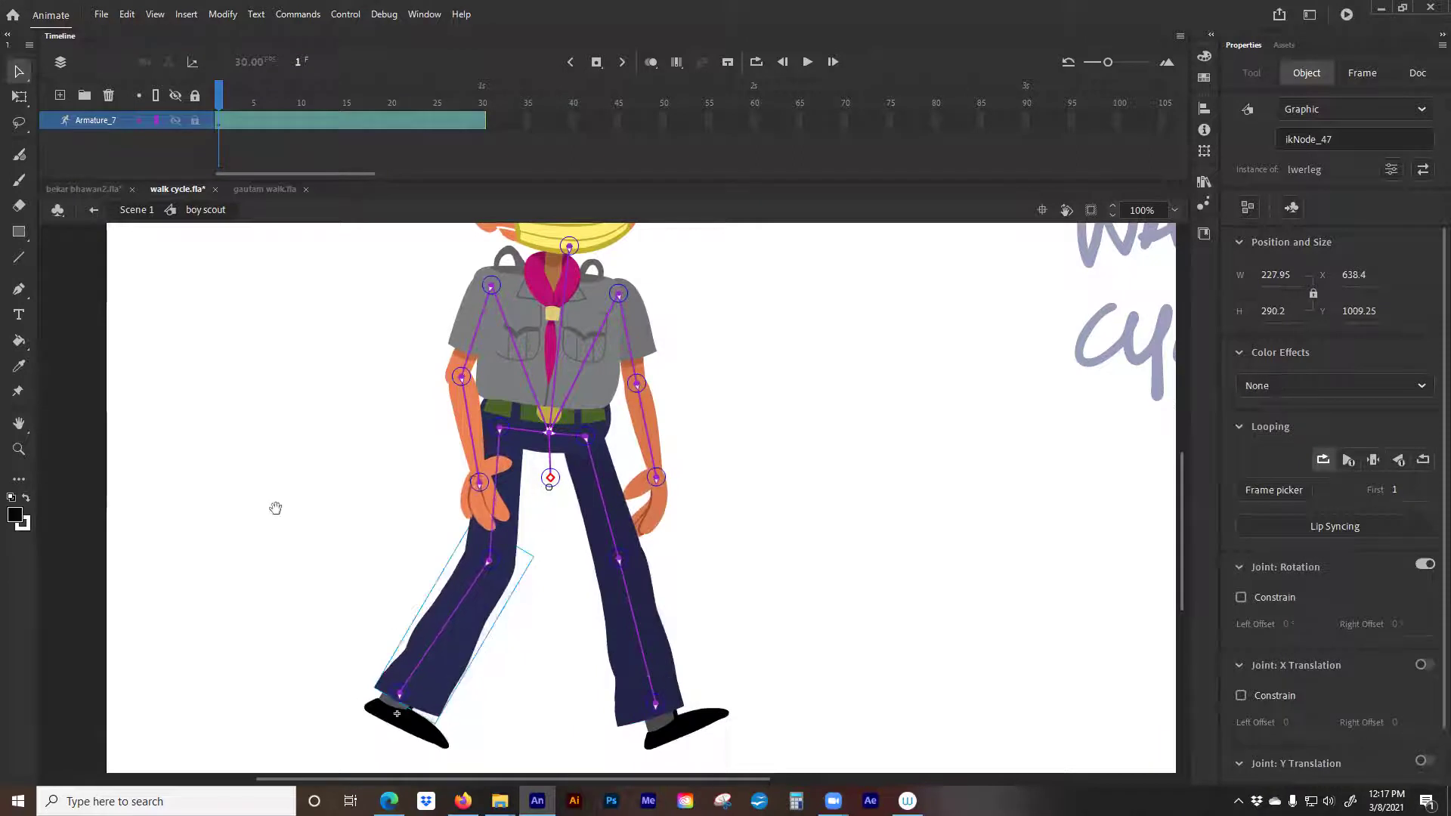
Show the rulers and place a horizontal guide under the feet at about 1000 on the vertical ruler
drag(277, 510, 285, 432)
click(115, 157)
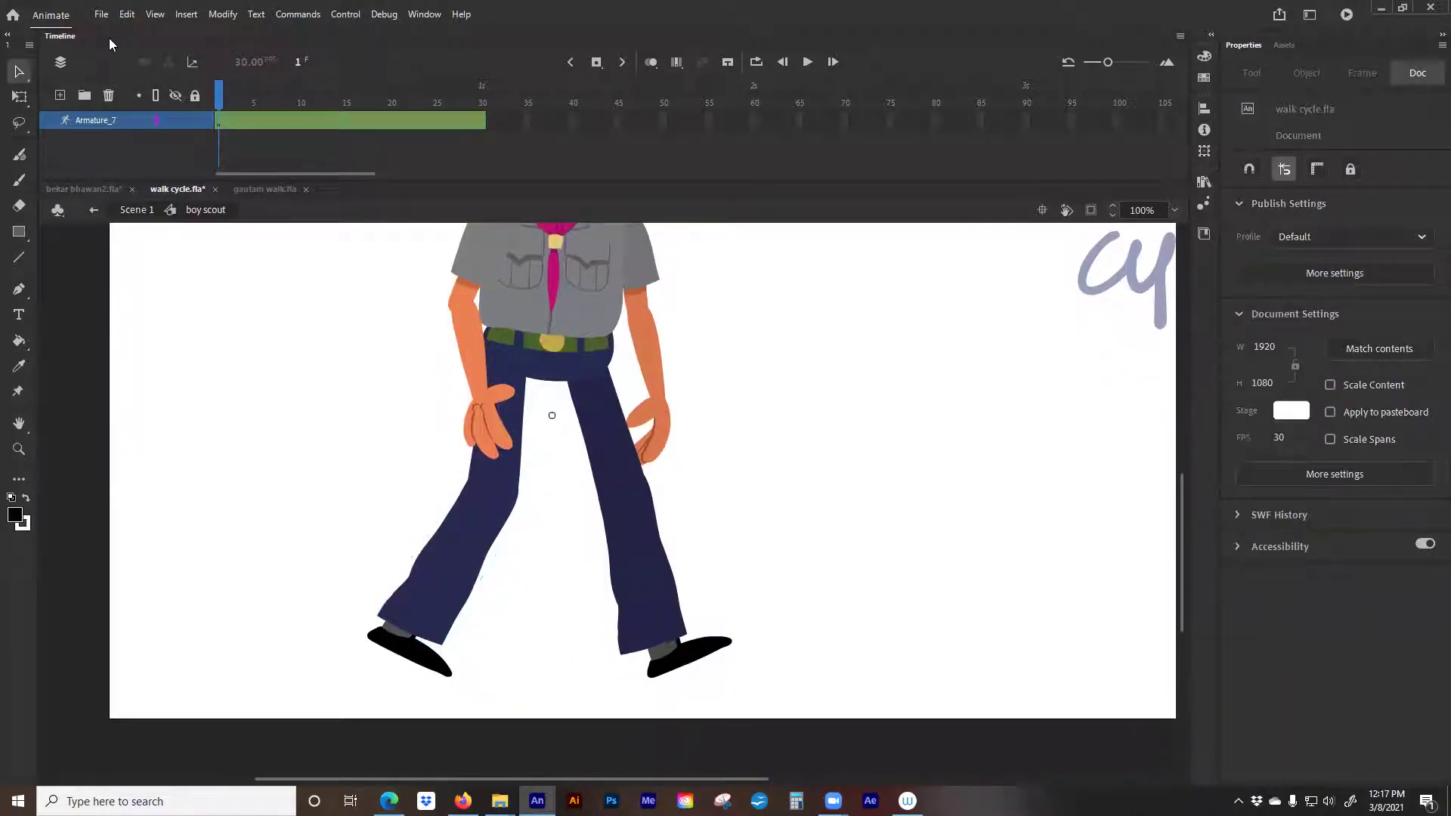
click(156, 21)
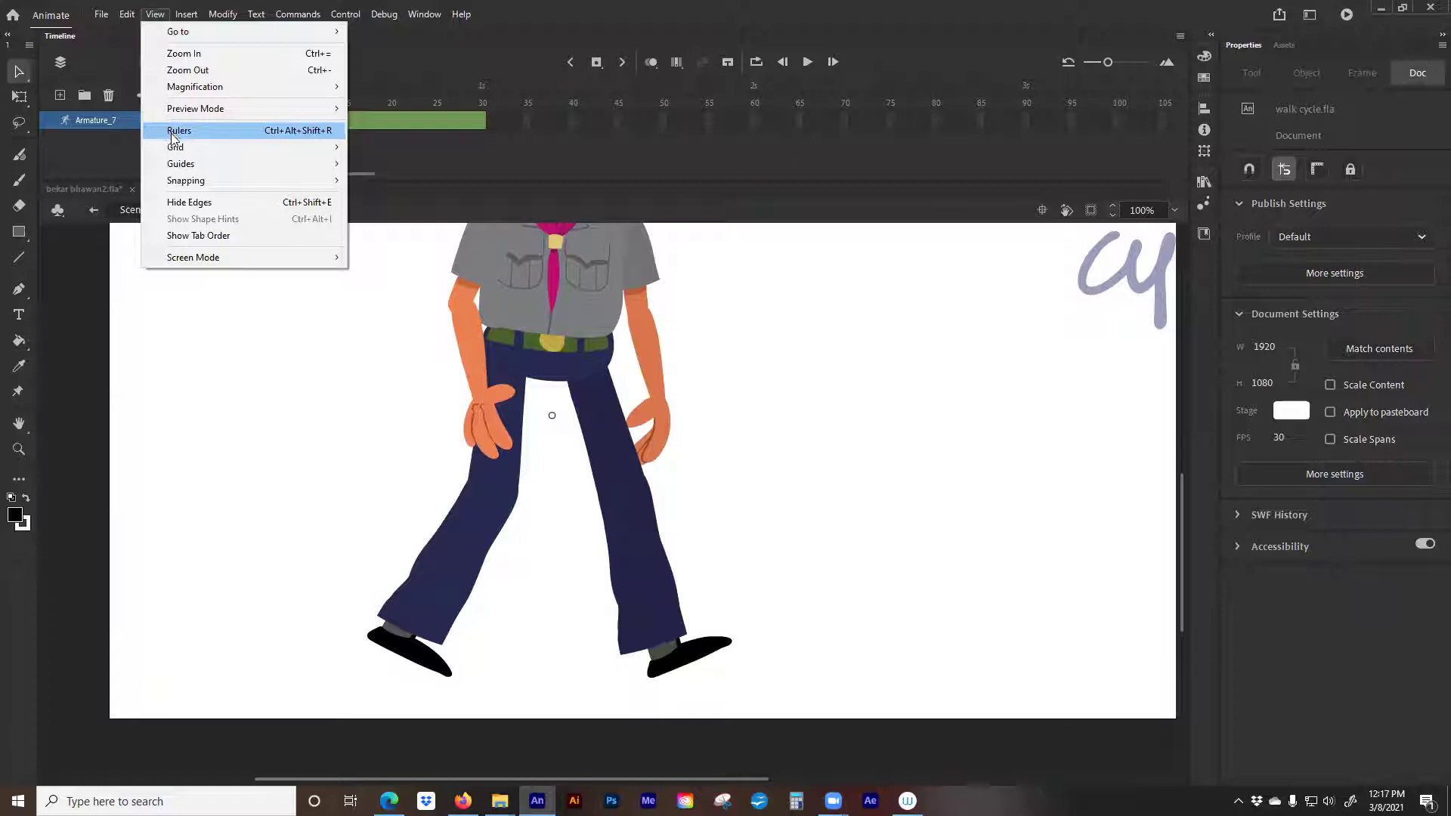
click(175, 131)
drag(239, 230, 296, 682)
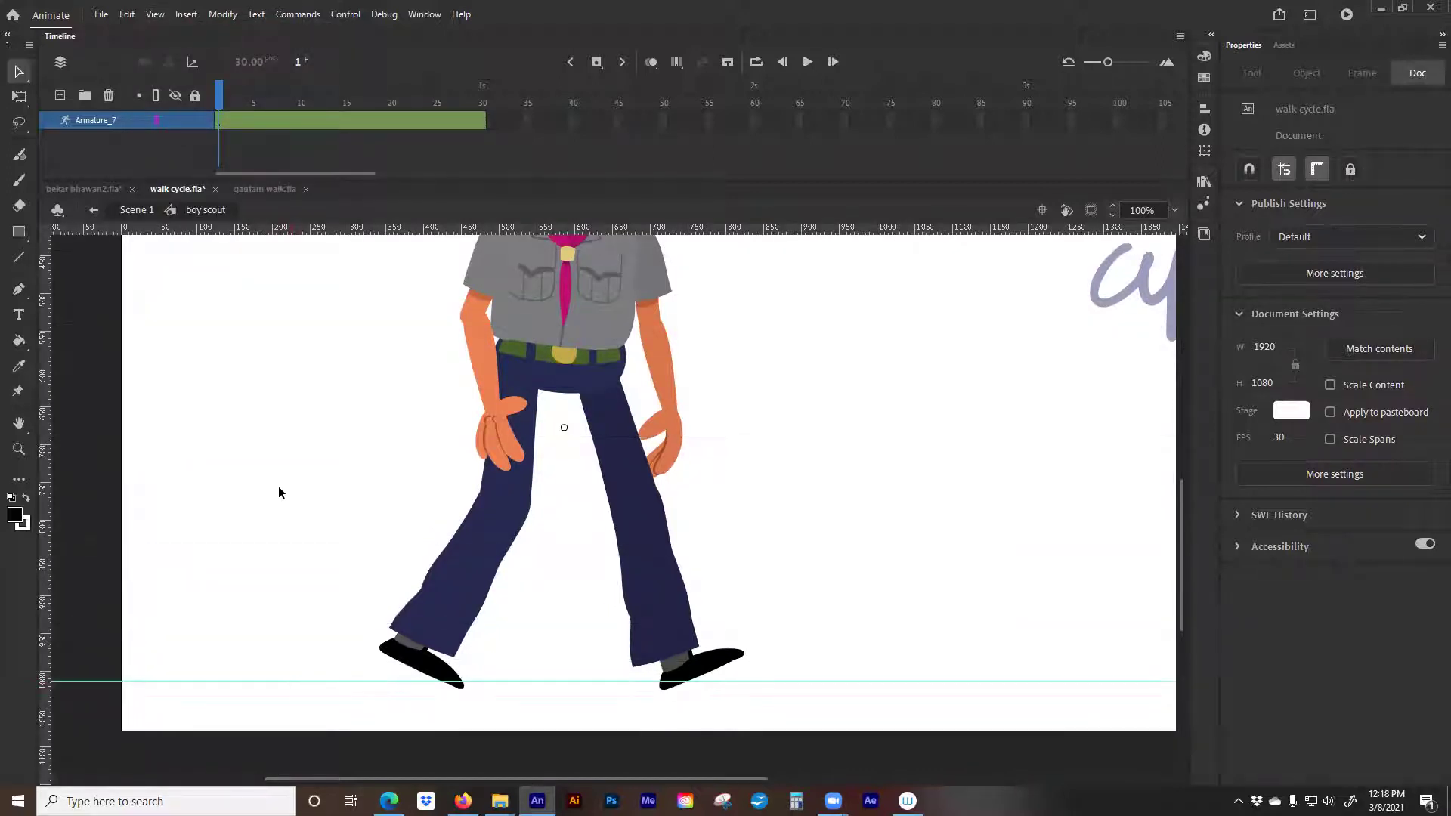
Insert a pose at frame 30 of the armature layer
drag(317, 453, 287, 456)
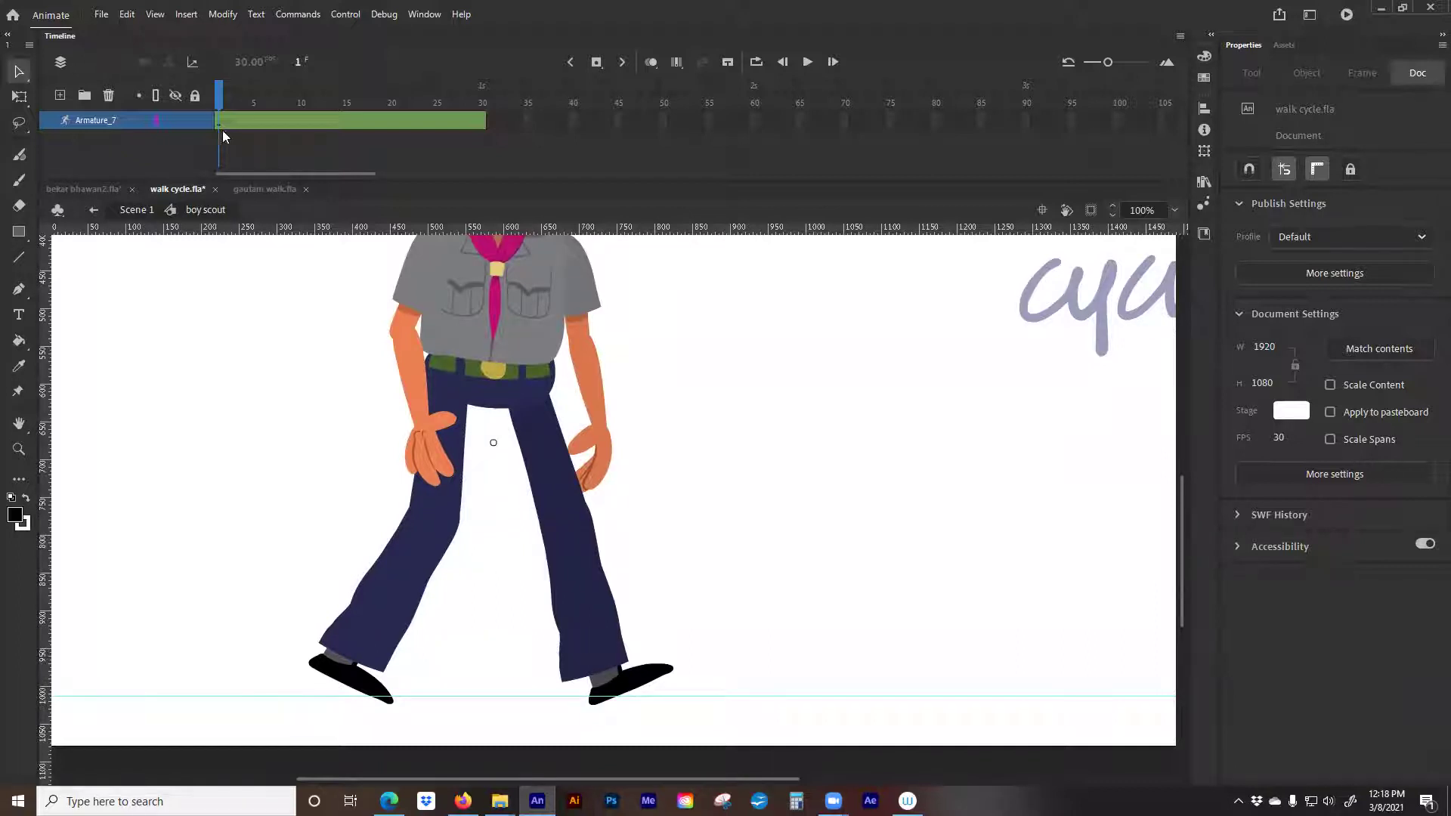
drag(460, 100, 481, 101)
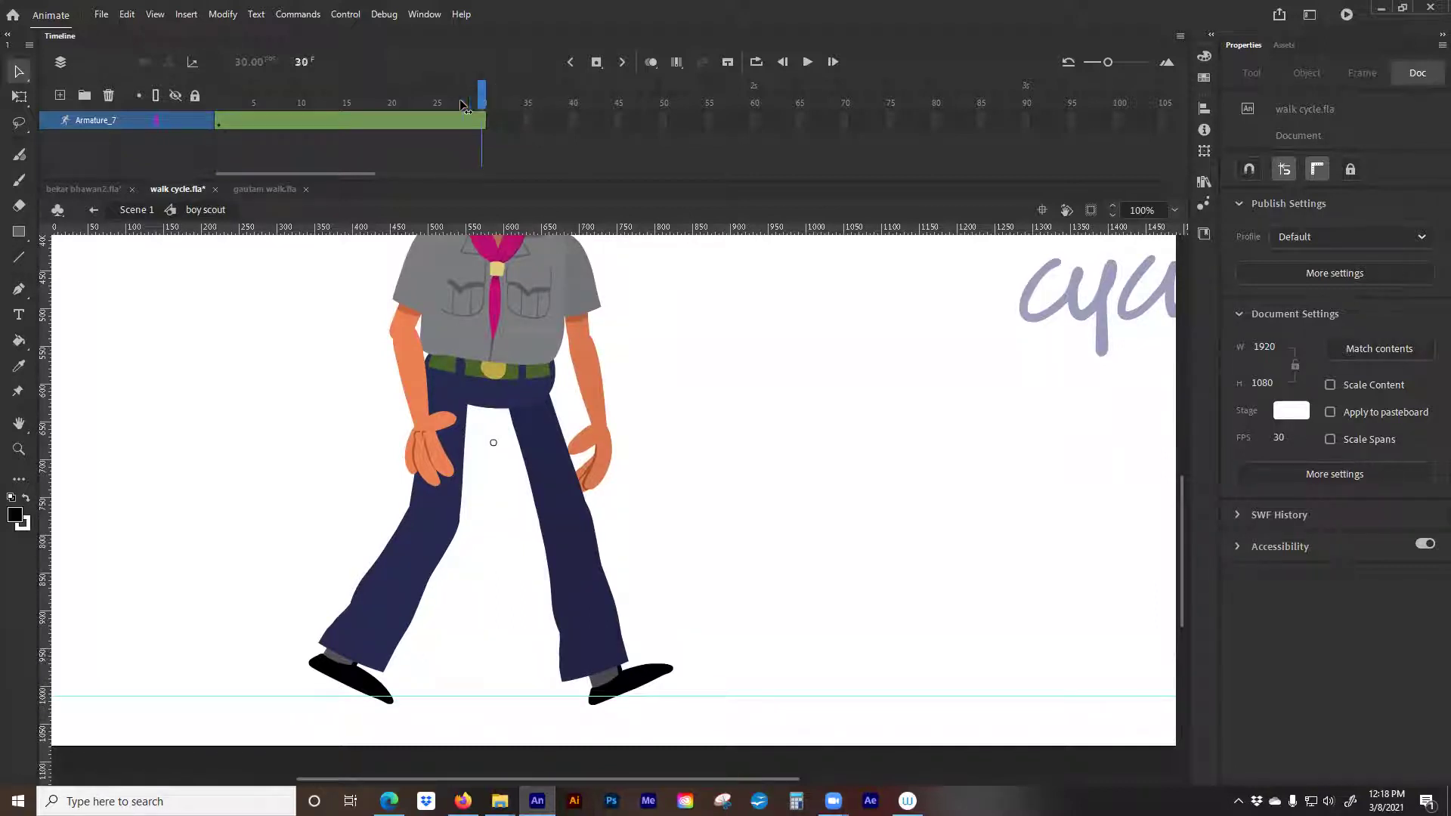
click(480, 127)
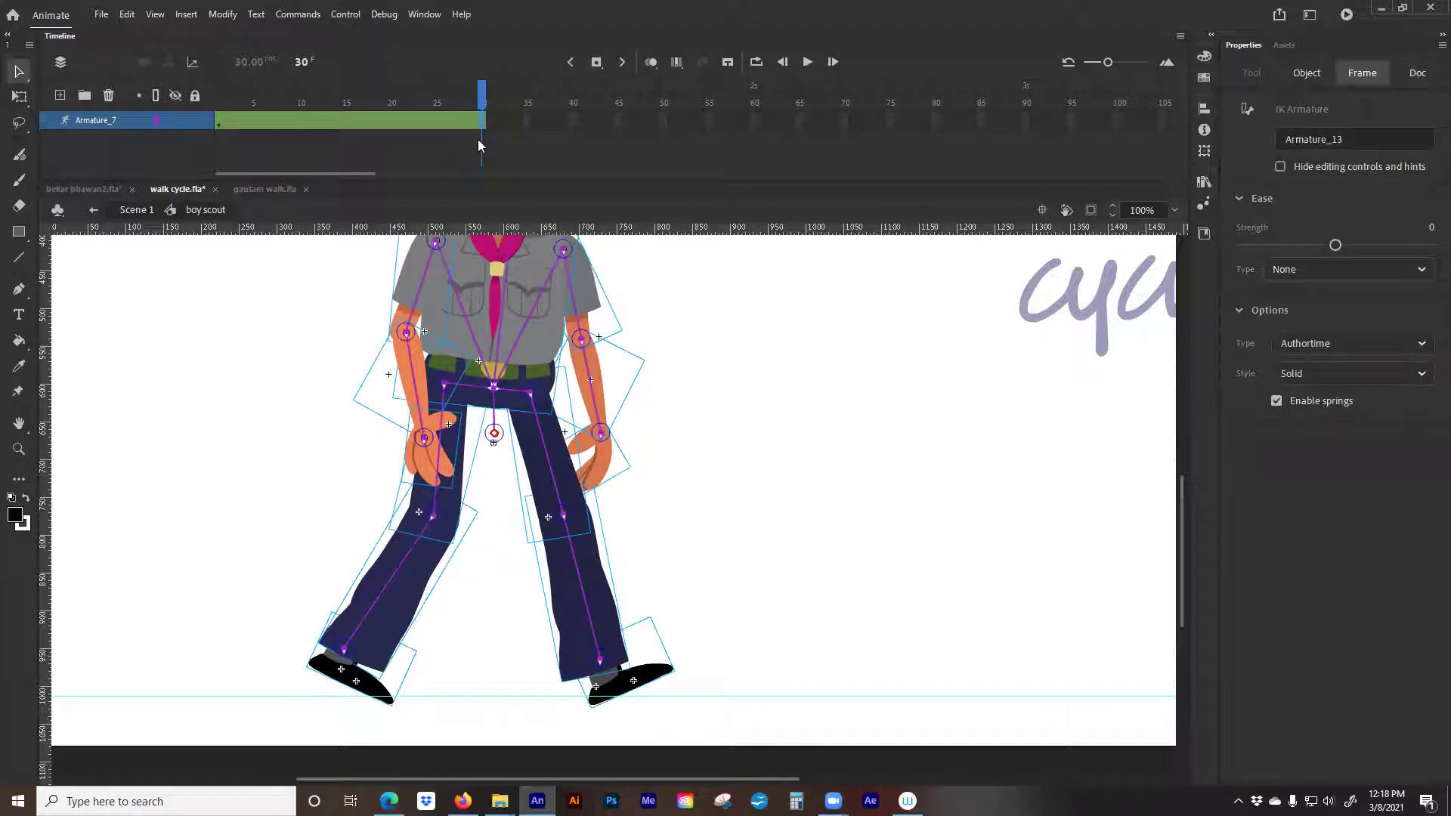
key(Return)
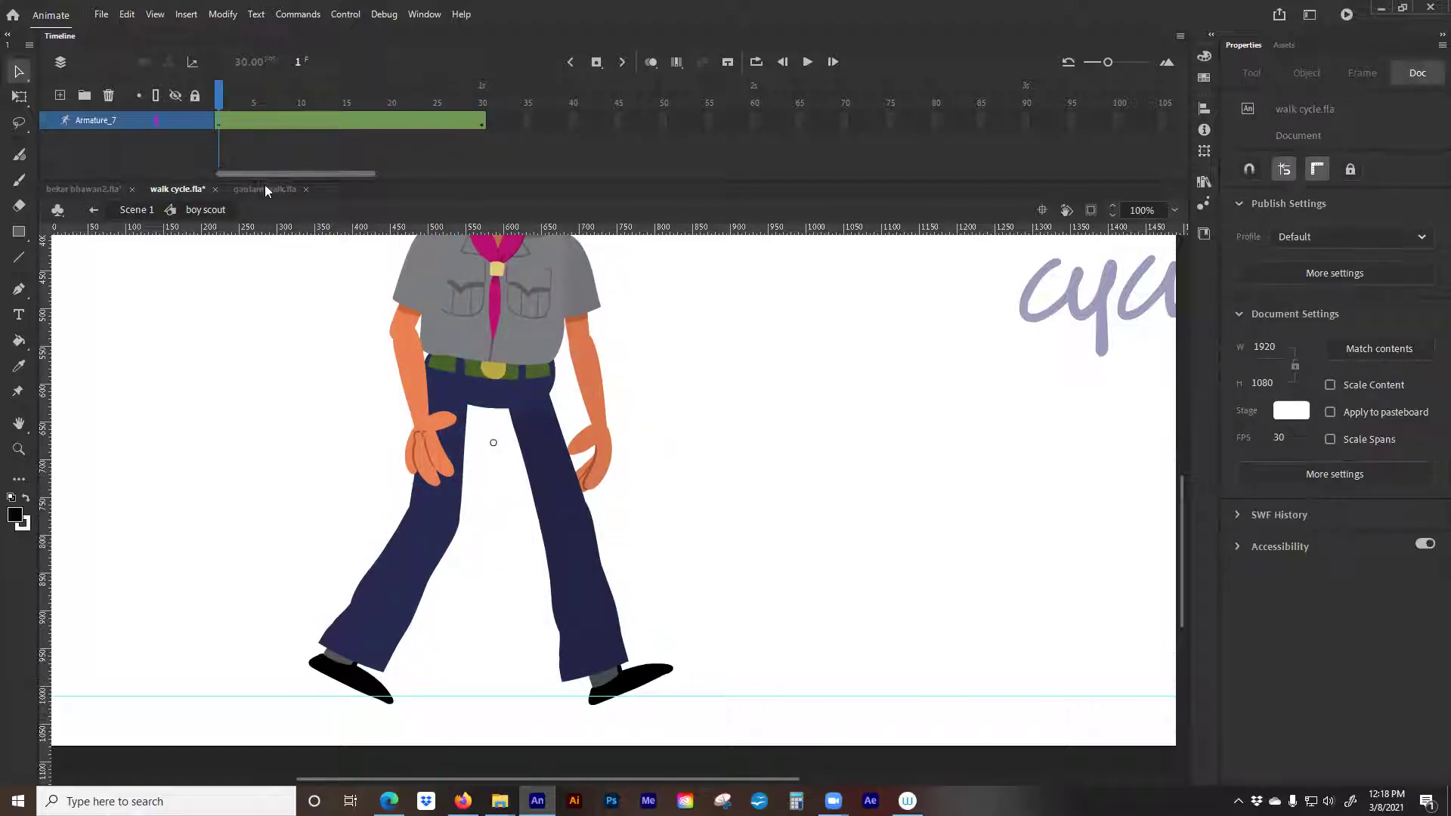
Remove the pose from frame 30 of the armature layer
click(414, 390)
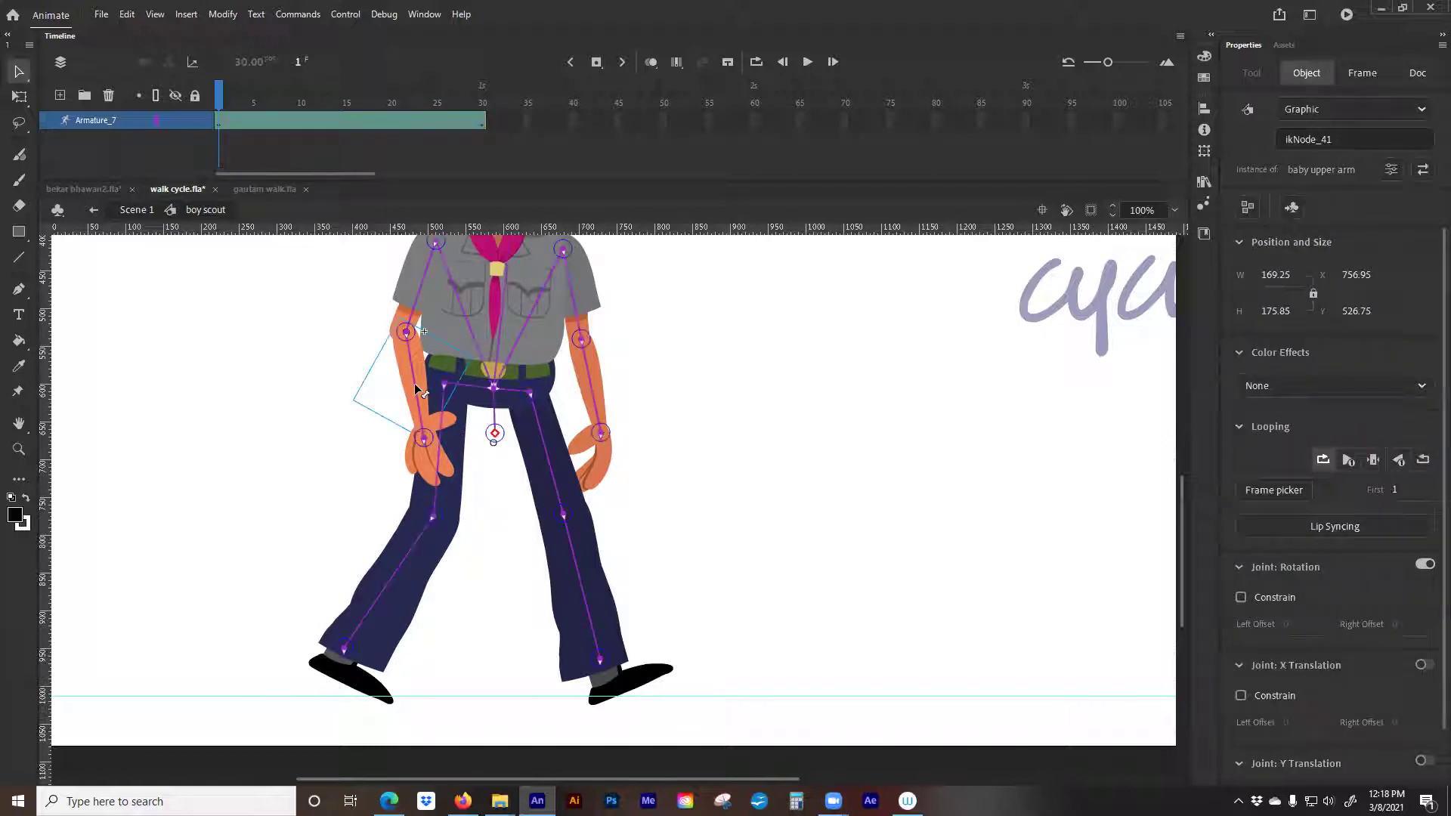
key(ctrl+=)
drag(516, 117, 485, 124)
drag(257, 99, 152, 139)
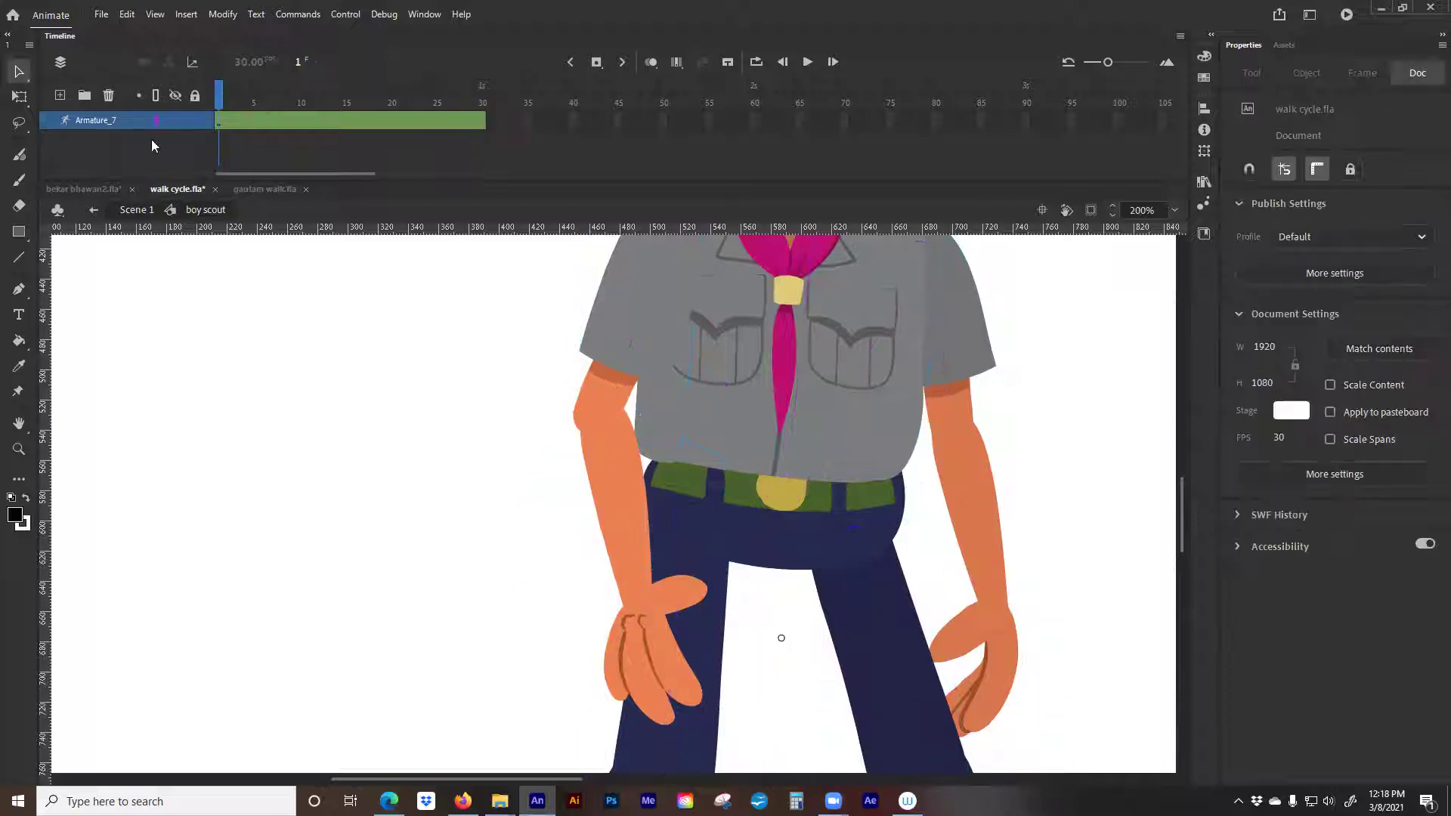
Select the forearm and palm on the rear-leg side with Free Transform and shift them together slightly outward from the body
drag(416, 442, 315, 444)
click(512, 497)
drag(432, 522, 396, 410)
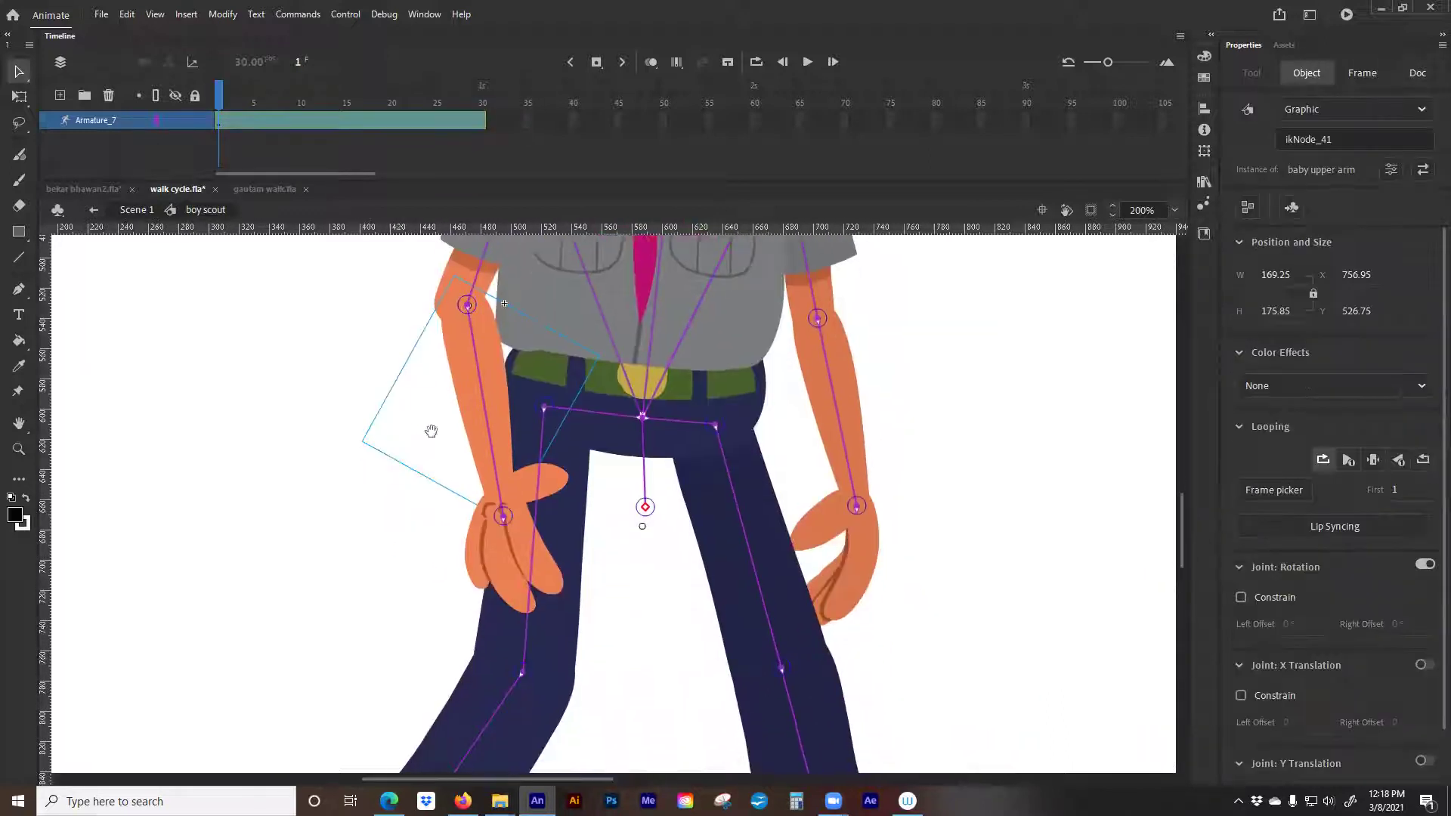
key(q)
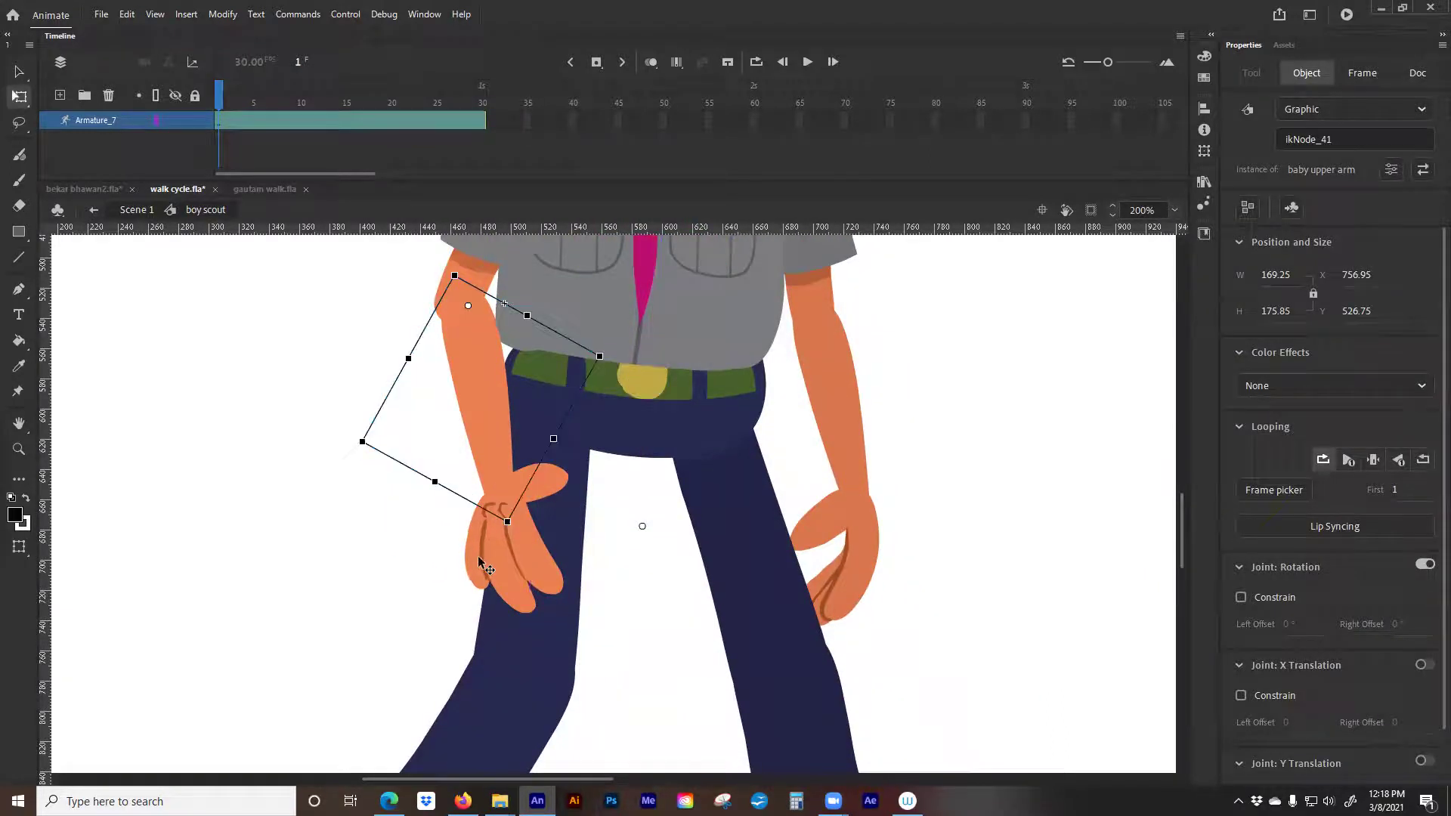
shift+click(499, 571)
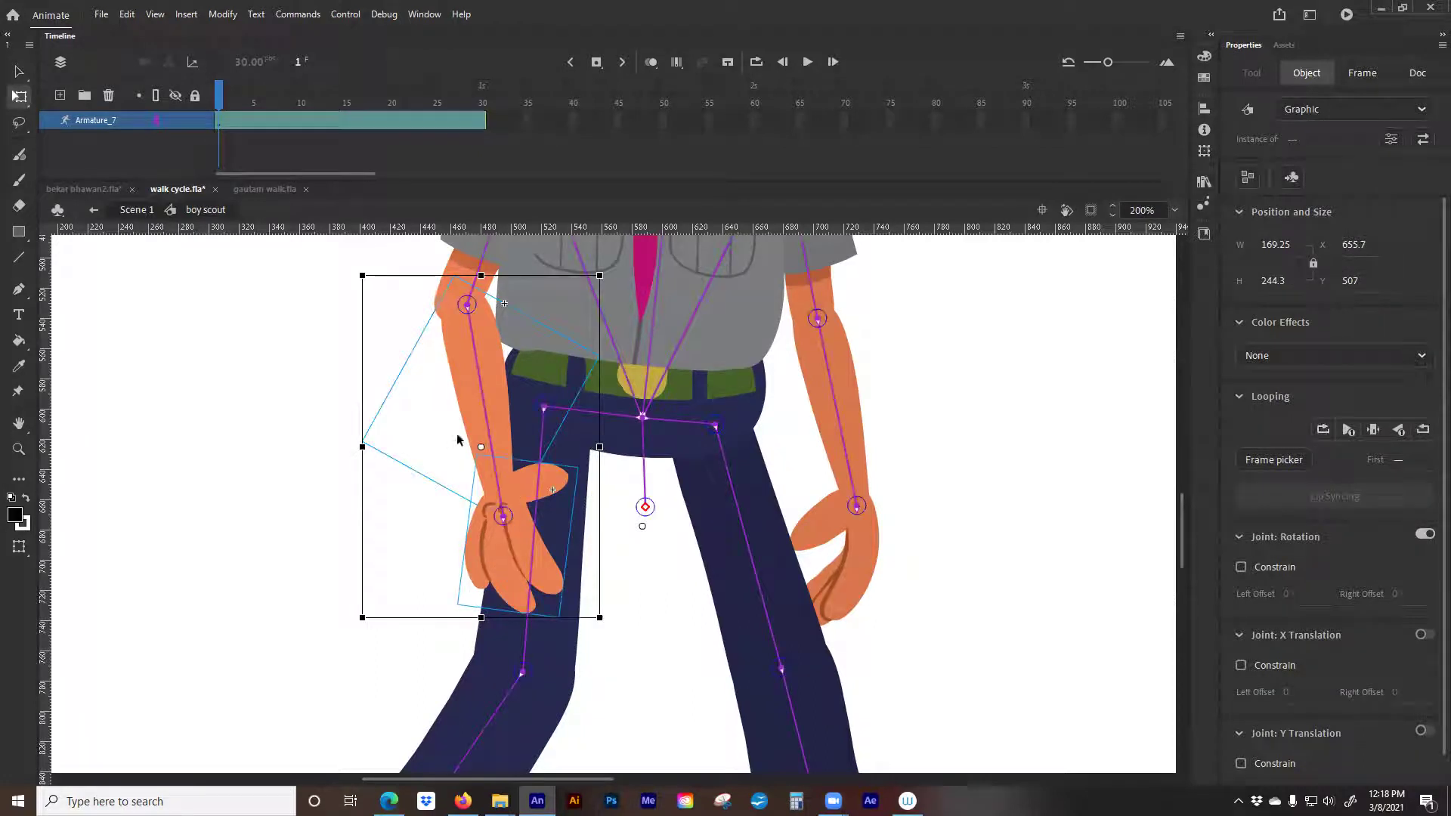
drag(469, 391, 461, 392)
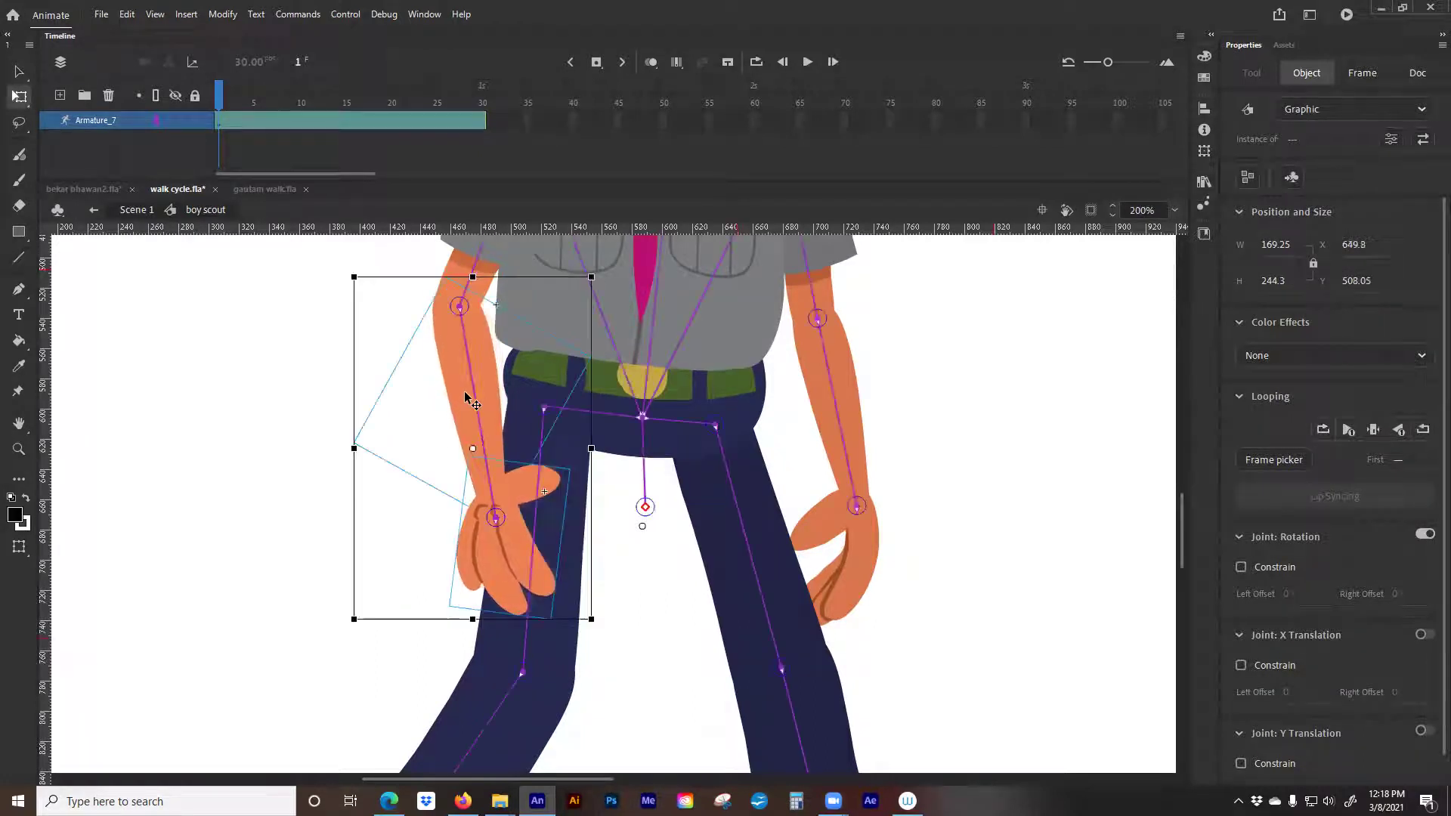
Display the armature layer as outlines and move each forearm's pivot to the centre of its elbow circle
click(156, 121)
click(397, 316)
click(439, 354)
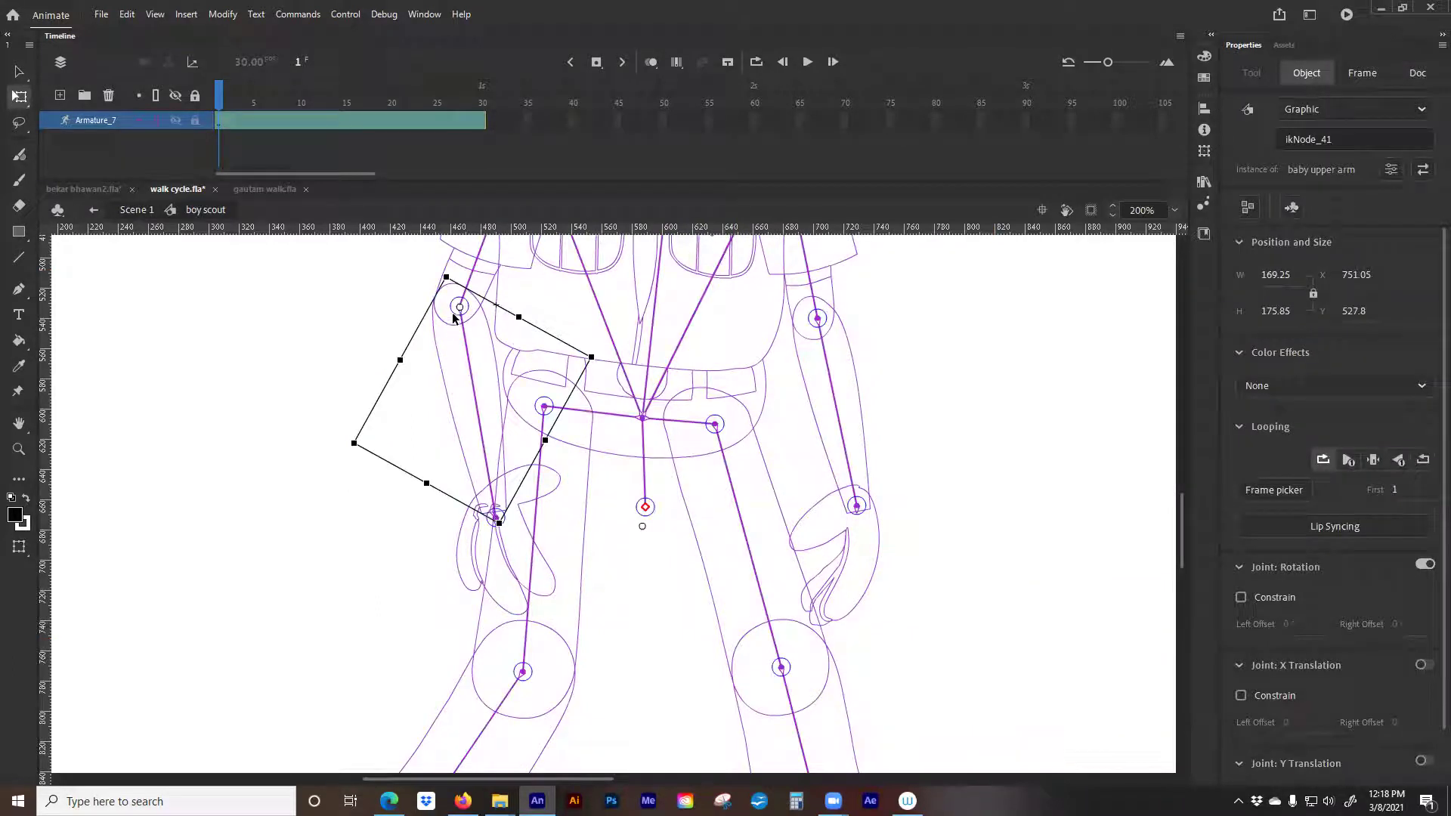
drag(460, 308, 459, 307)
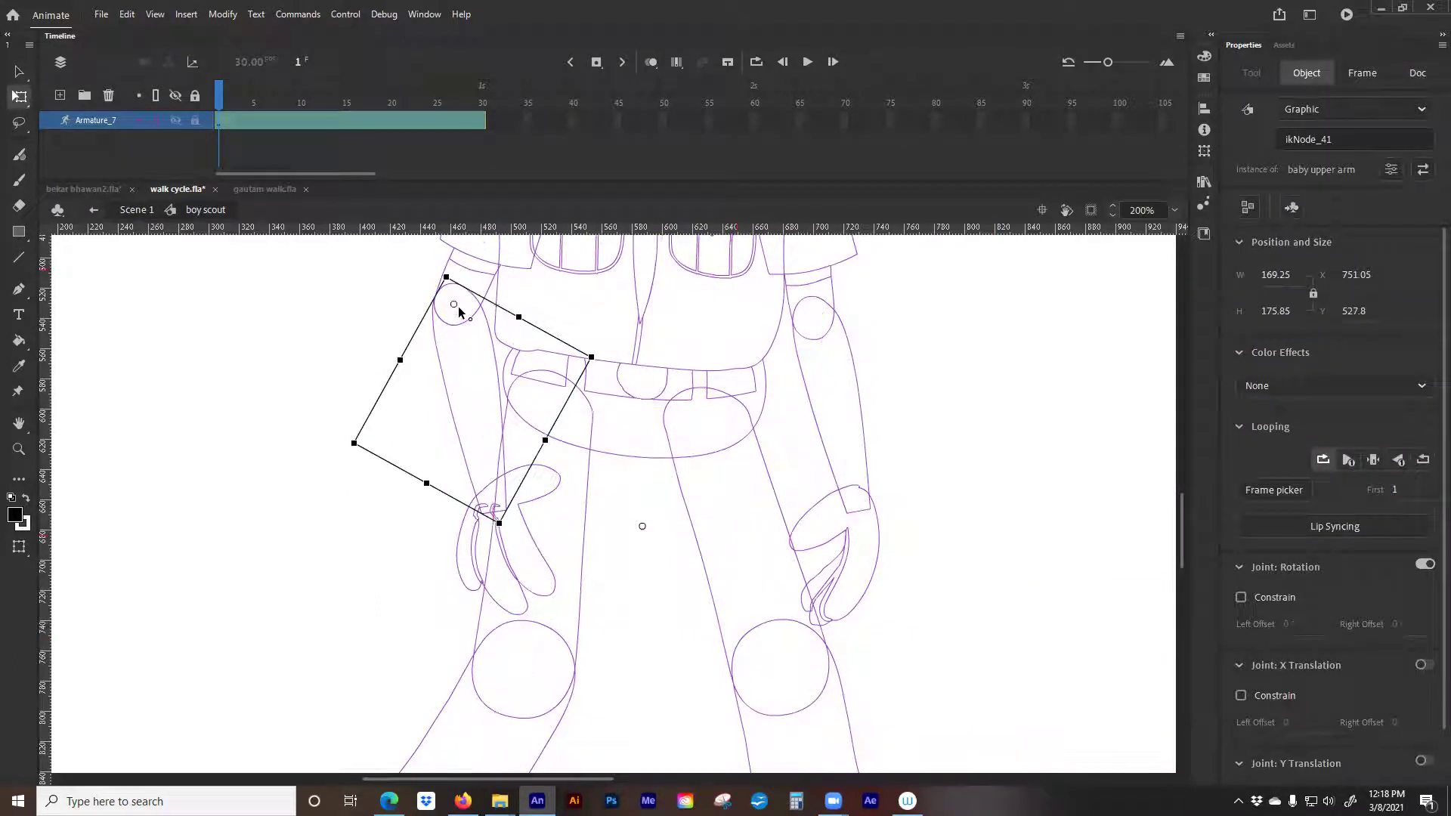
click(839, 390)
drag(816, 317, 818, 317)
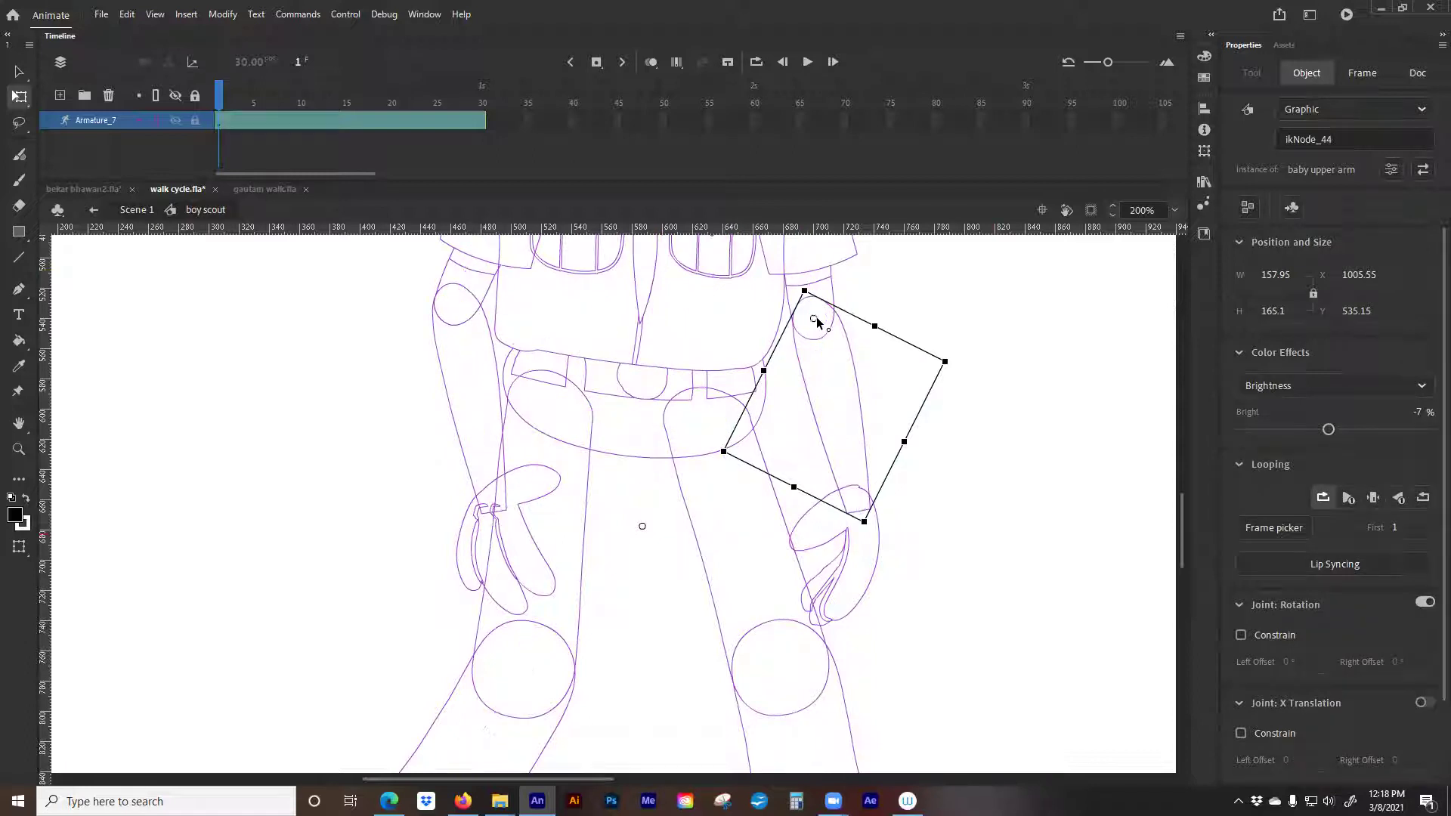
Check the rear lower leg's pivot against the outline circle at the knee
scroll(622, 491, down, 3)
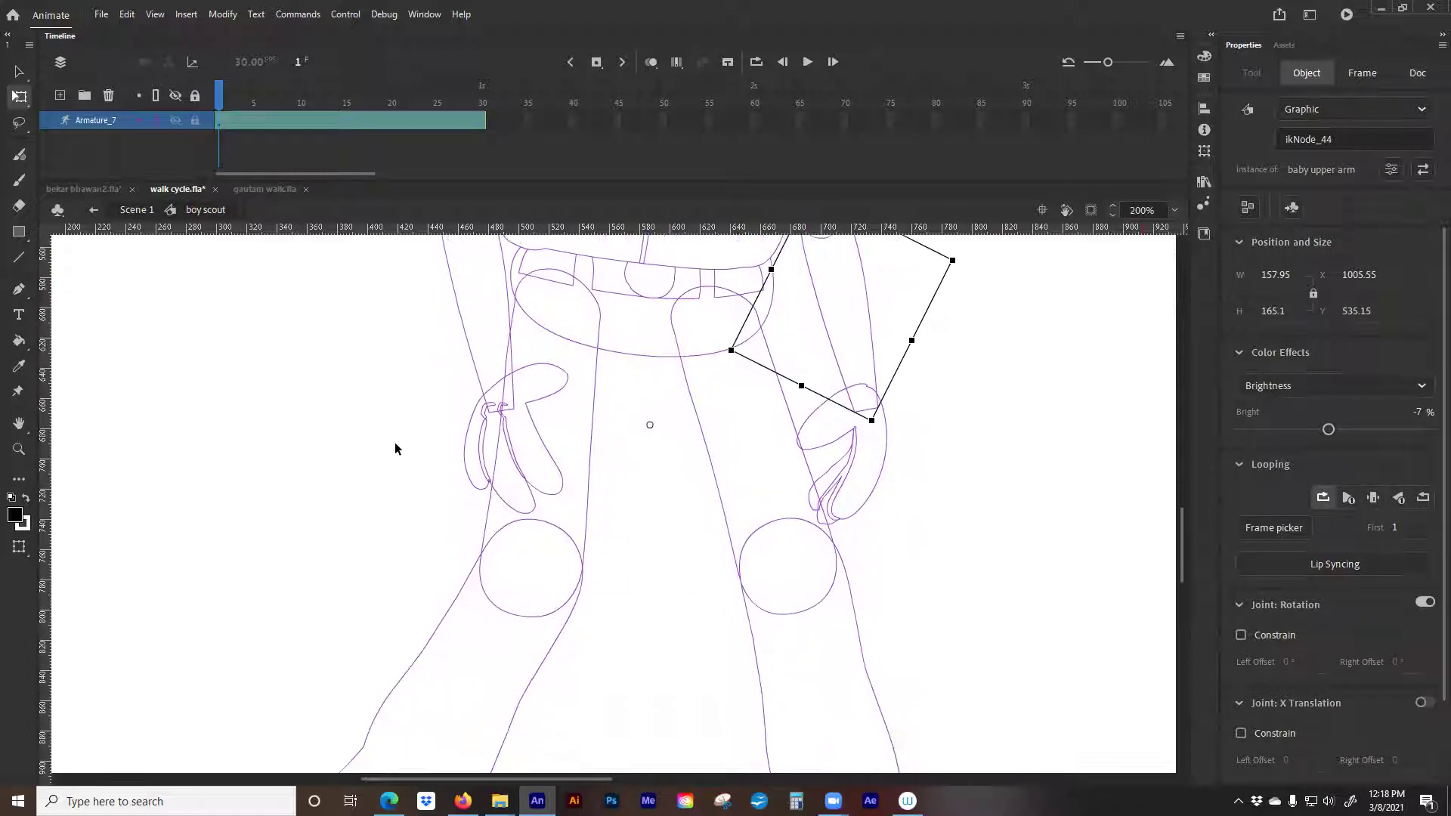
click(405, 462)
click(474, 578)
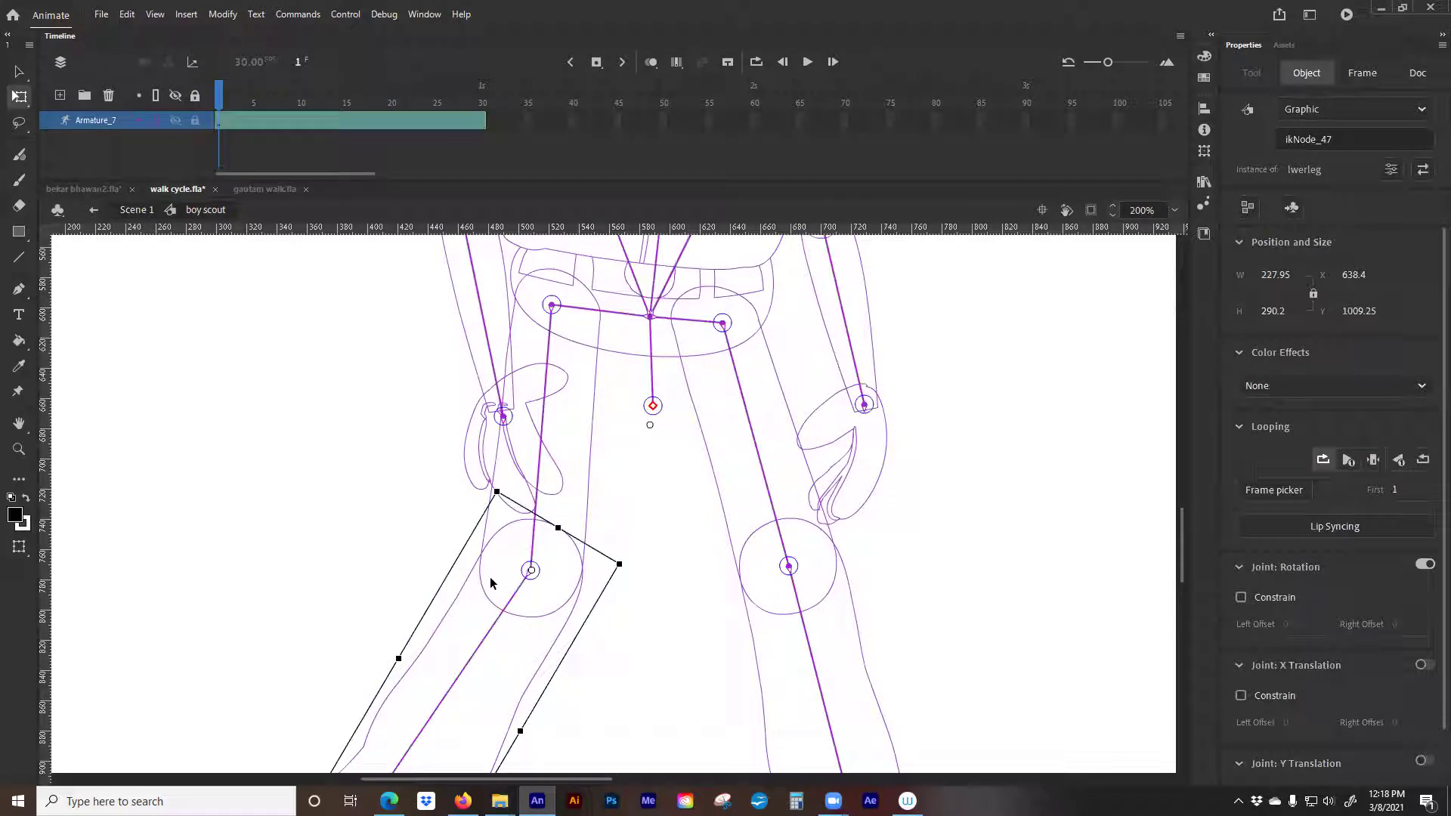
Return the armature layer to visible, full-colour display and reframe the character's body at 100% zoom
click(176, 121)
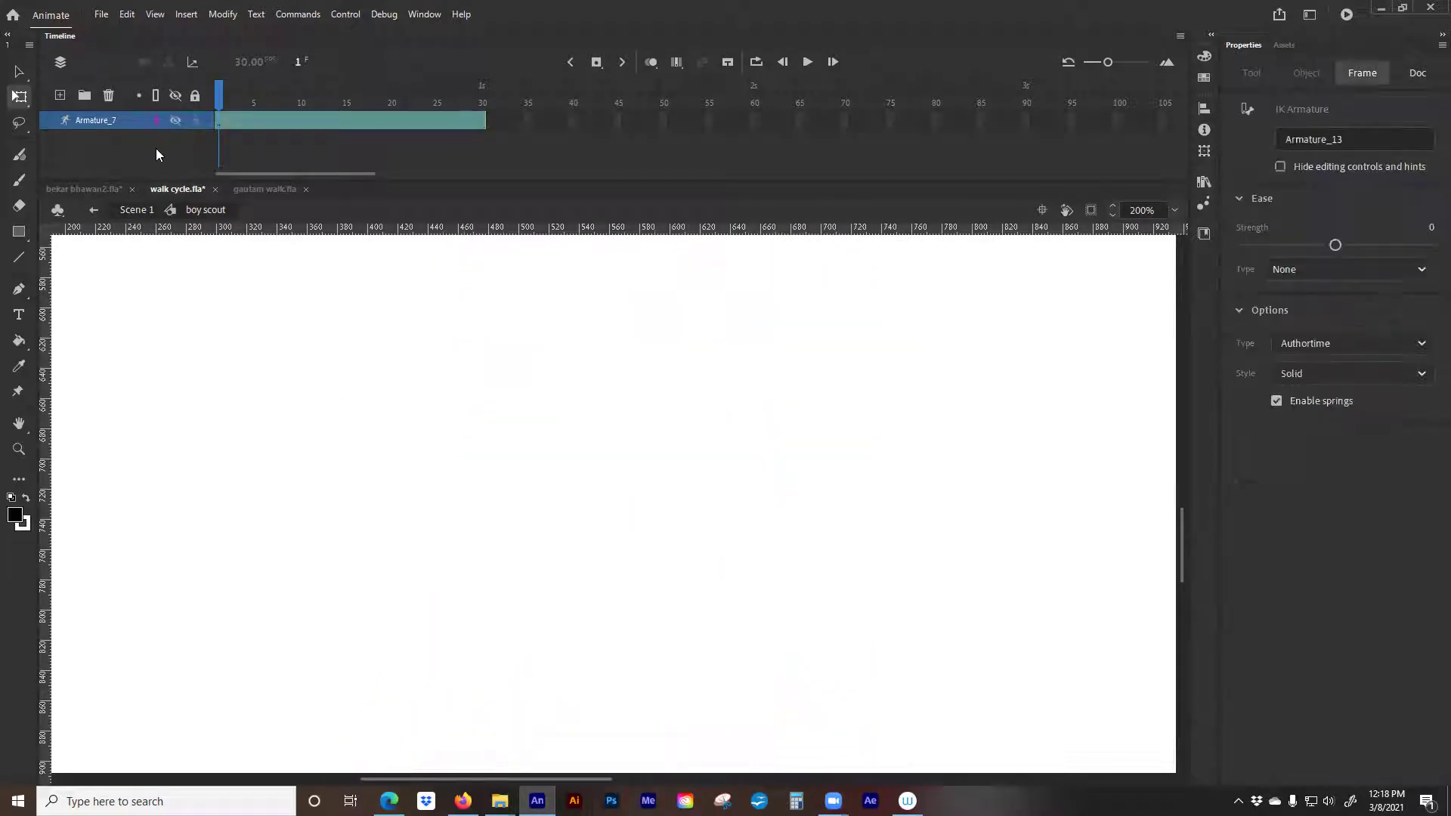
click(162, 157)
key(ctrl+minus)
key(ctrl+minus)
key(ctrl+minus)
key(ctrl+minus)
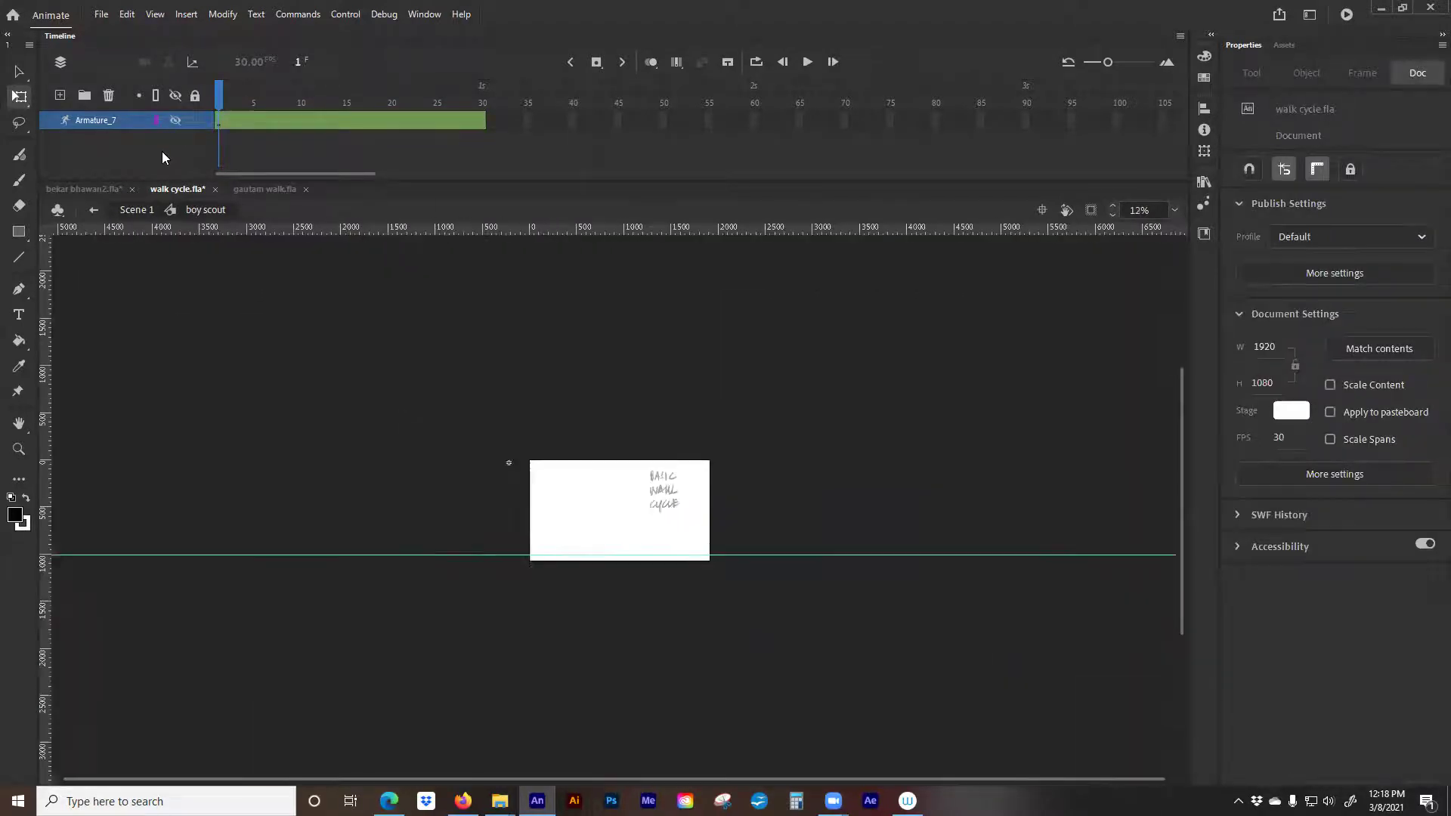
click(174, 121)
key(ctrl+equal)
key(ctrl+equal)
key(ctrl+equal)
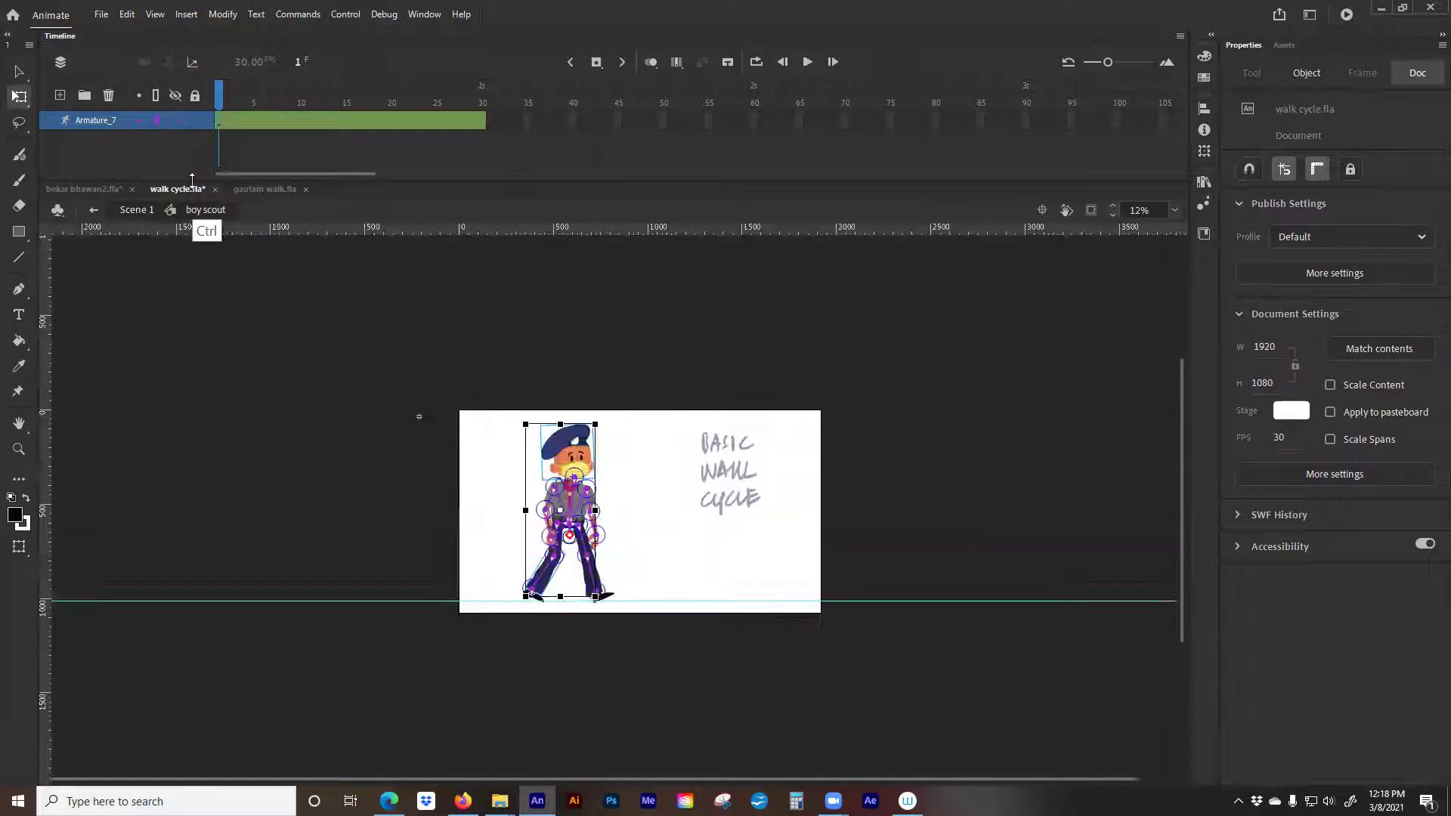
click(190, 451)
scroll(205, 440, right, 4)
scroll(207, 392, down, 5)
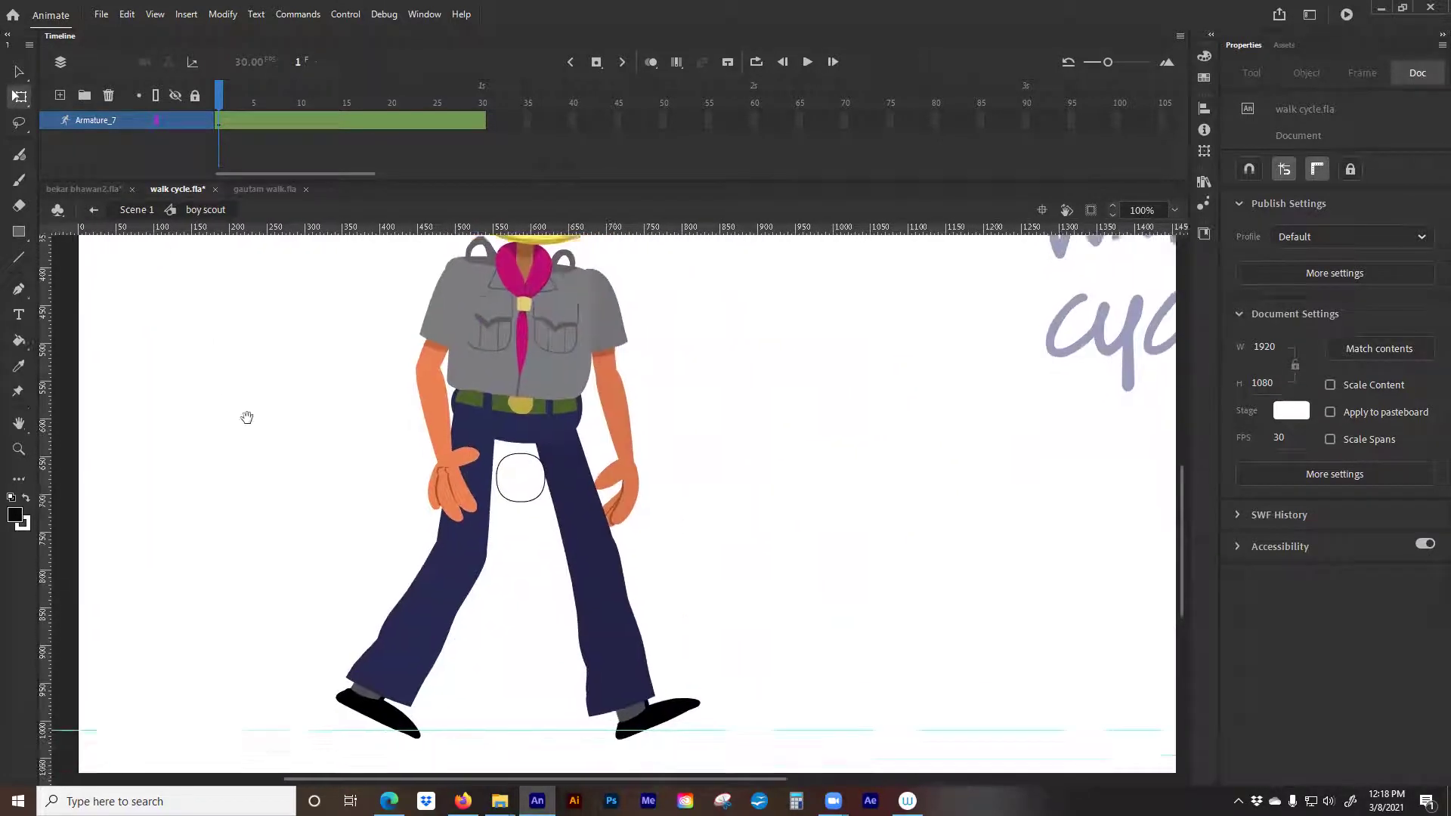
Try to move the rear lower leg with Free Transform, and undo the change
click(425, 600)
click(317, 517)
drag(407, 646, 390, 637)
key(ctrl+z)
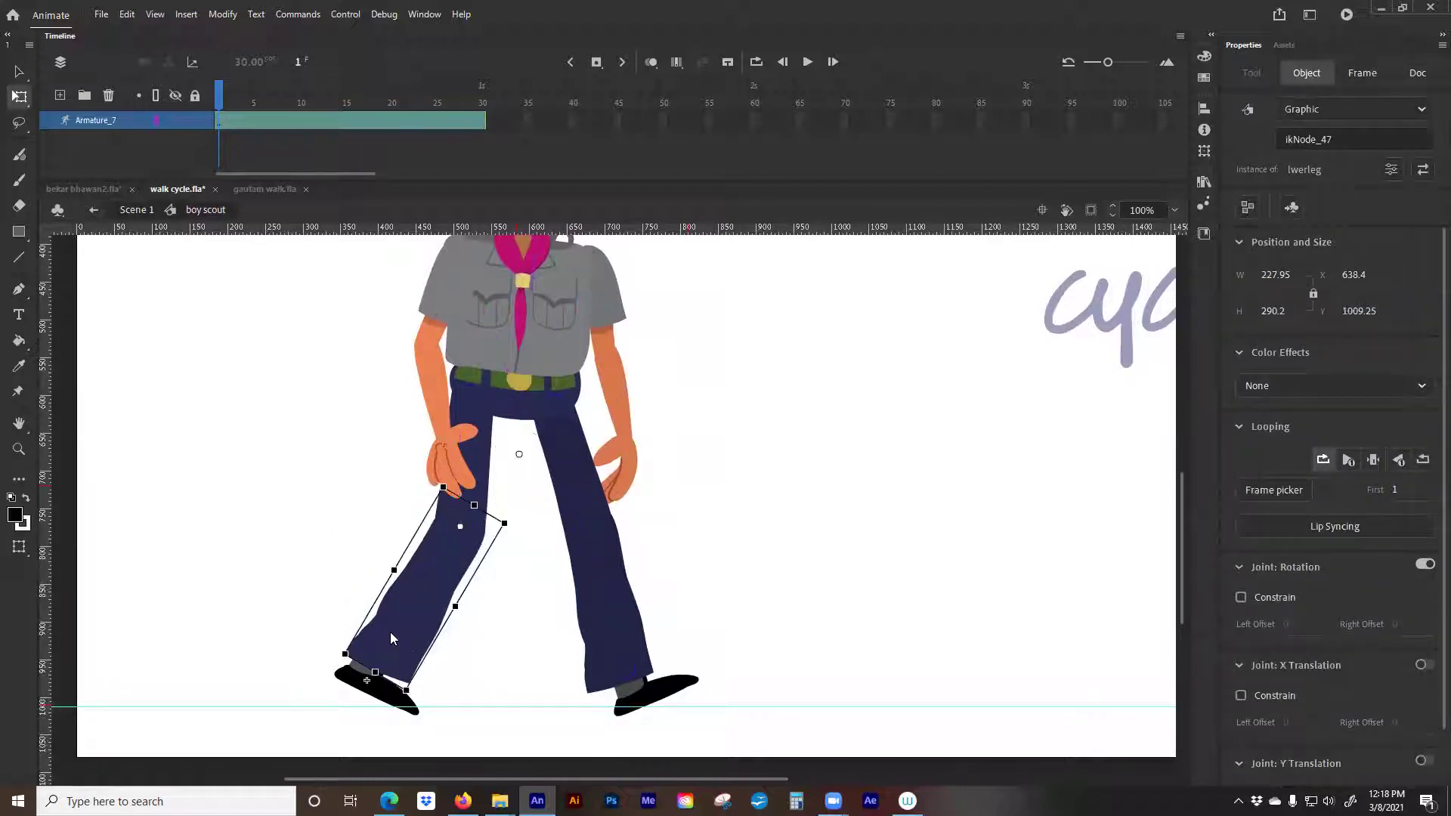
Repose both arms in frame 1 with bent elbows, one hand in front of the hips and the other behind the front thigh
key(v)
click(359, 538)
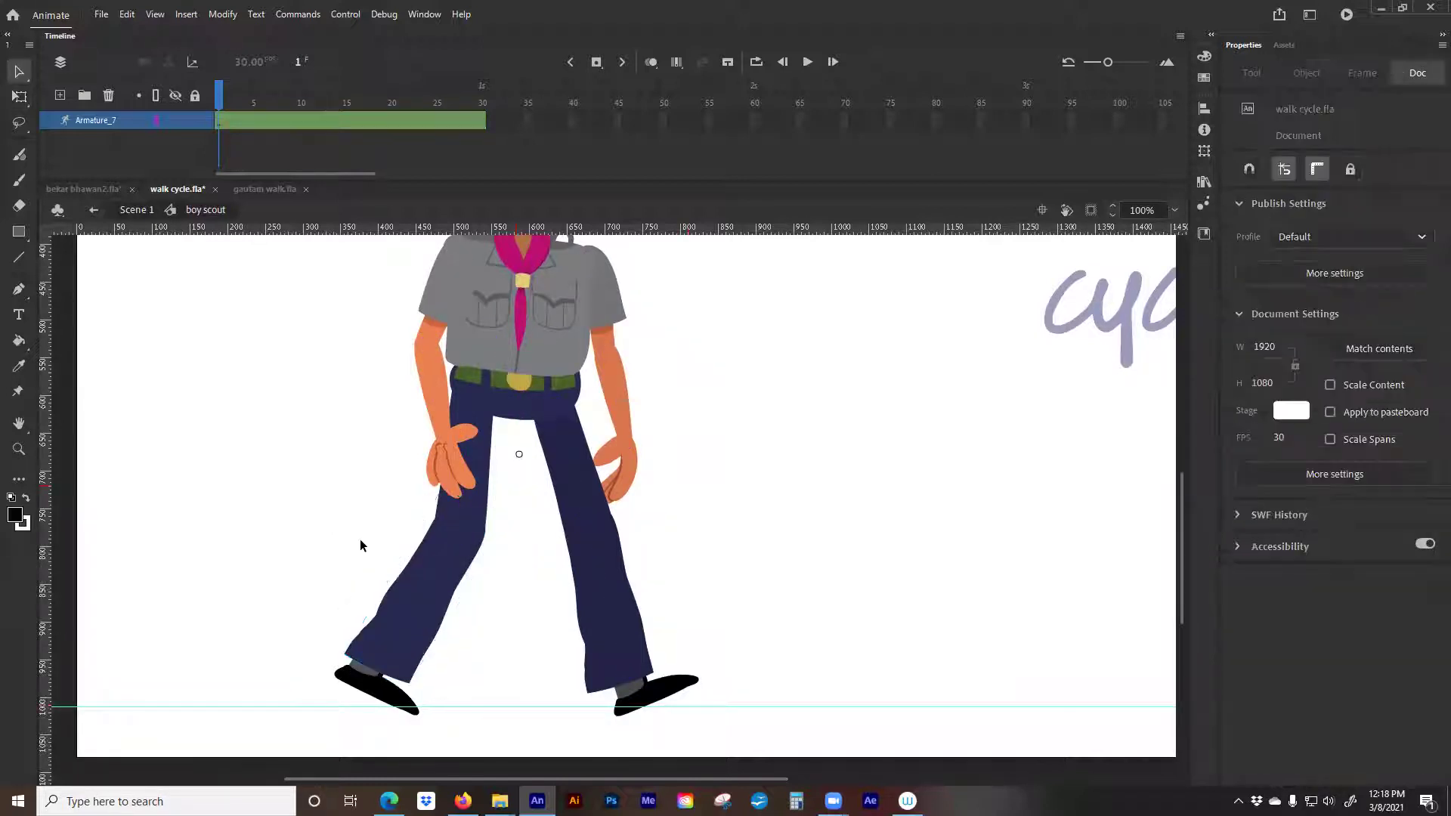
click(578, 472)
drag(439, 311, 464, 411)
drag(507, 461, 494, 465)
drag(625, 420, 618, 412)
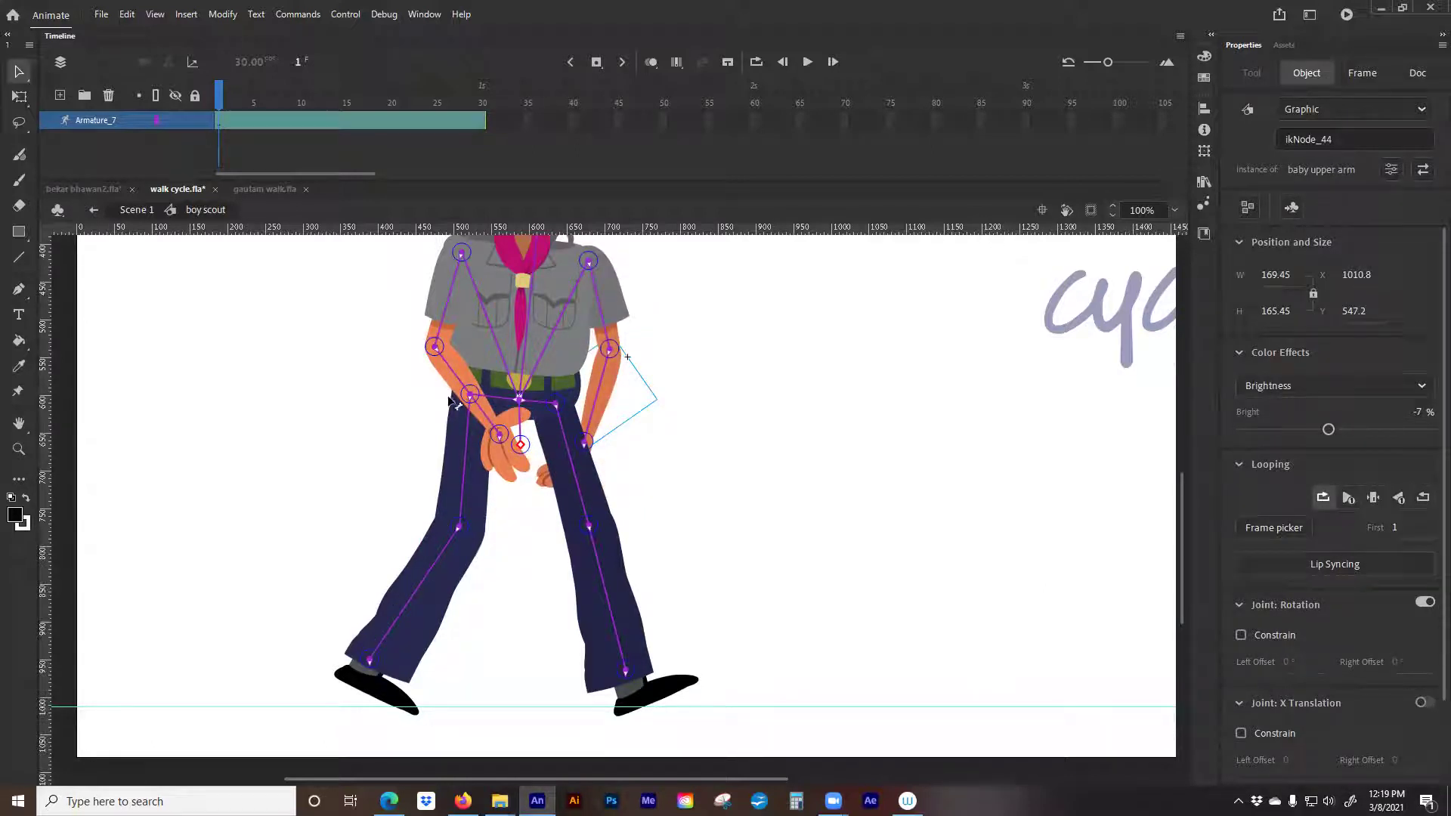
Add a pose at frame 30 of the armature layer that matches the frame 1 pose
click(219, 136)
right_click(219, 130)
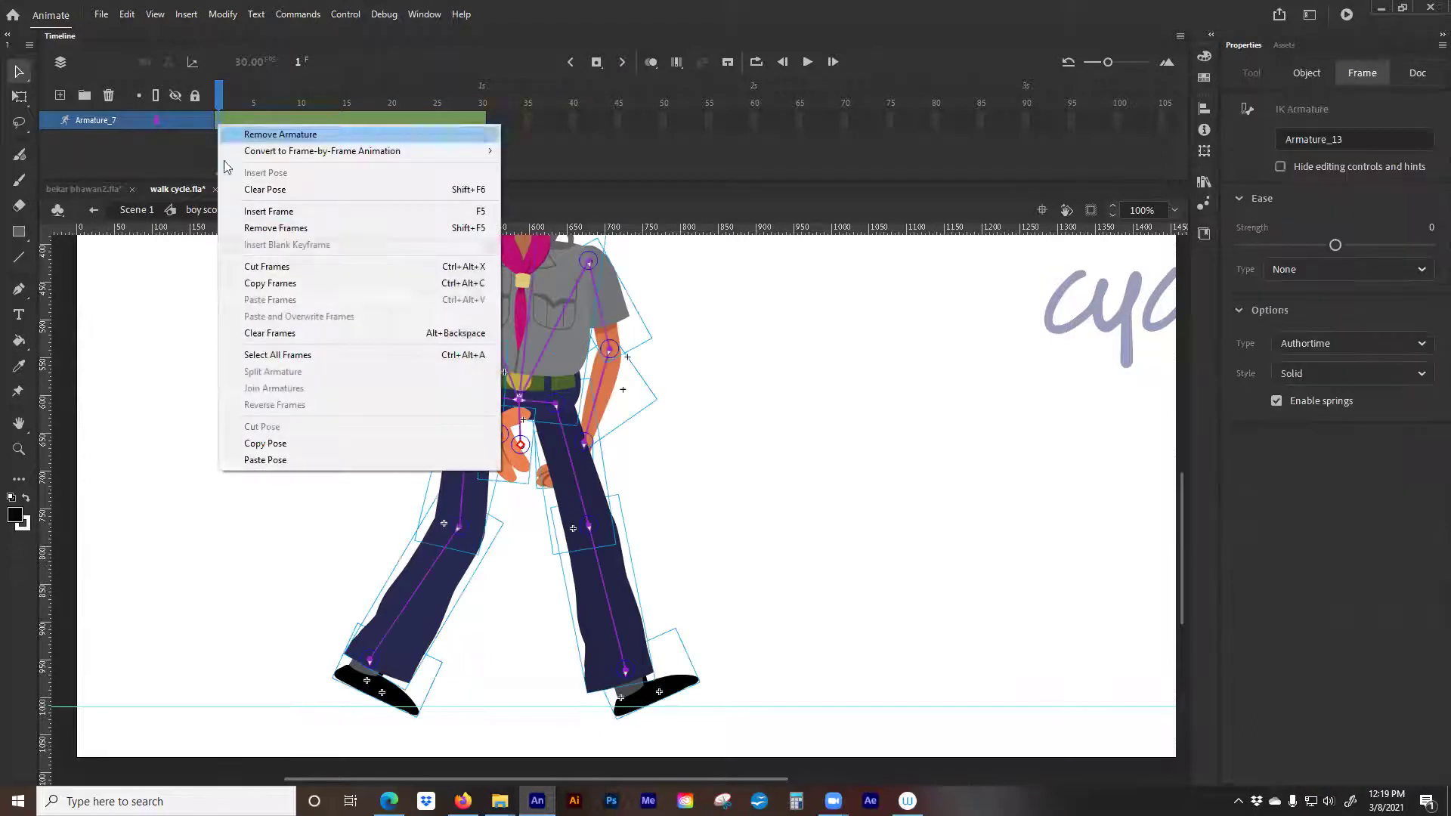
click(482, 123)
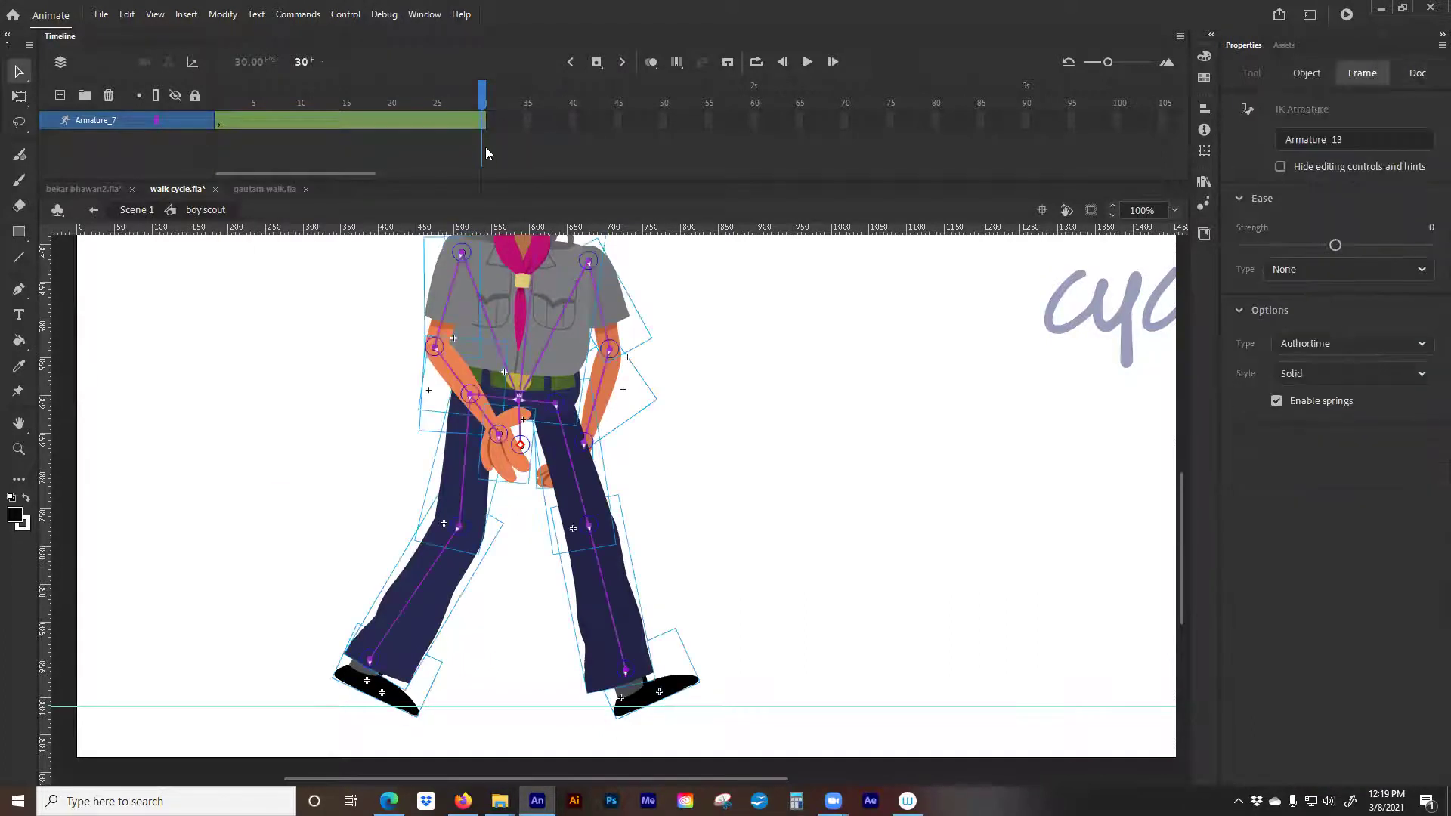
drag(482, 99, 219, 98)
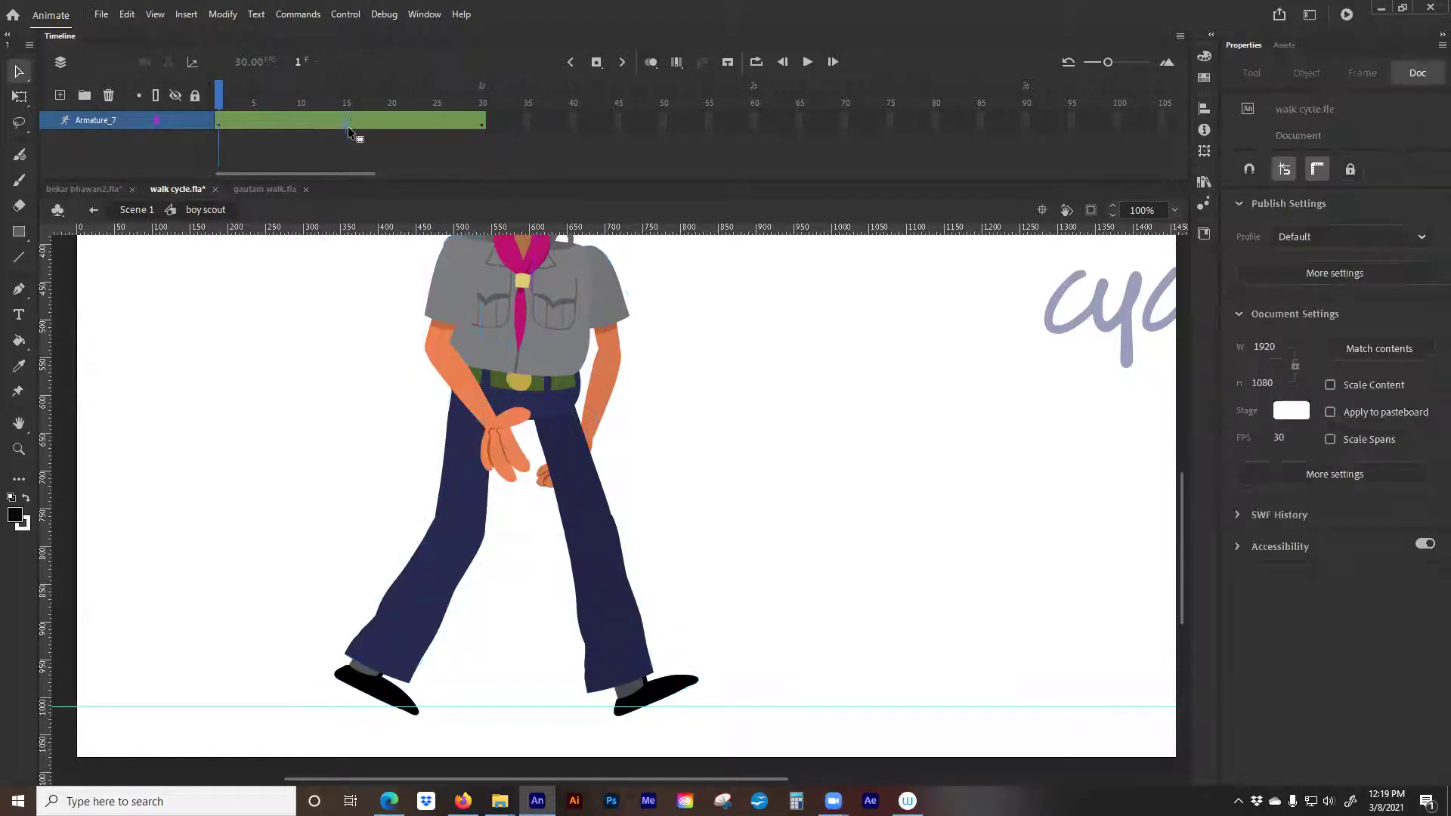
Add a pose at frame 15 and rework both legs into the opposite stride, crossing at the knees with the feet near the guide
click(346, 122)
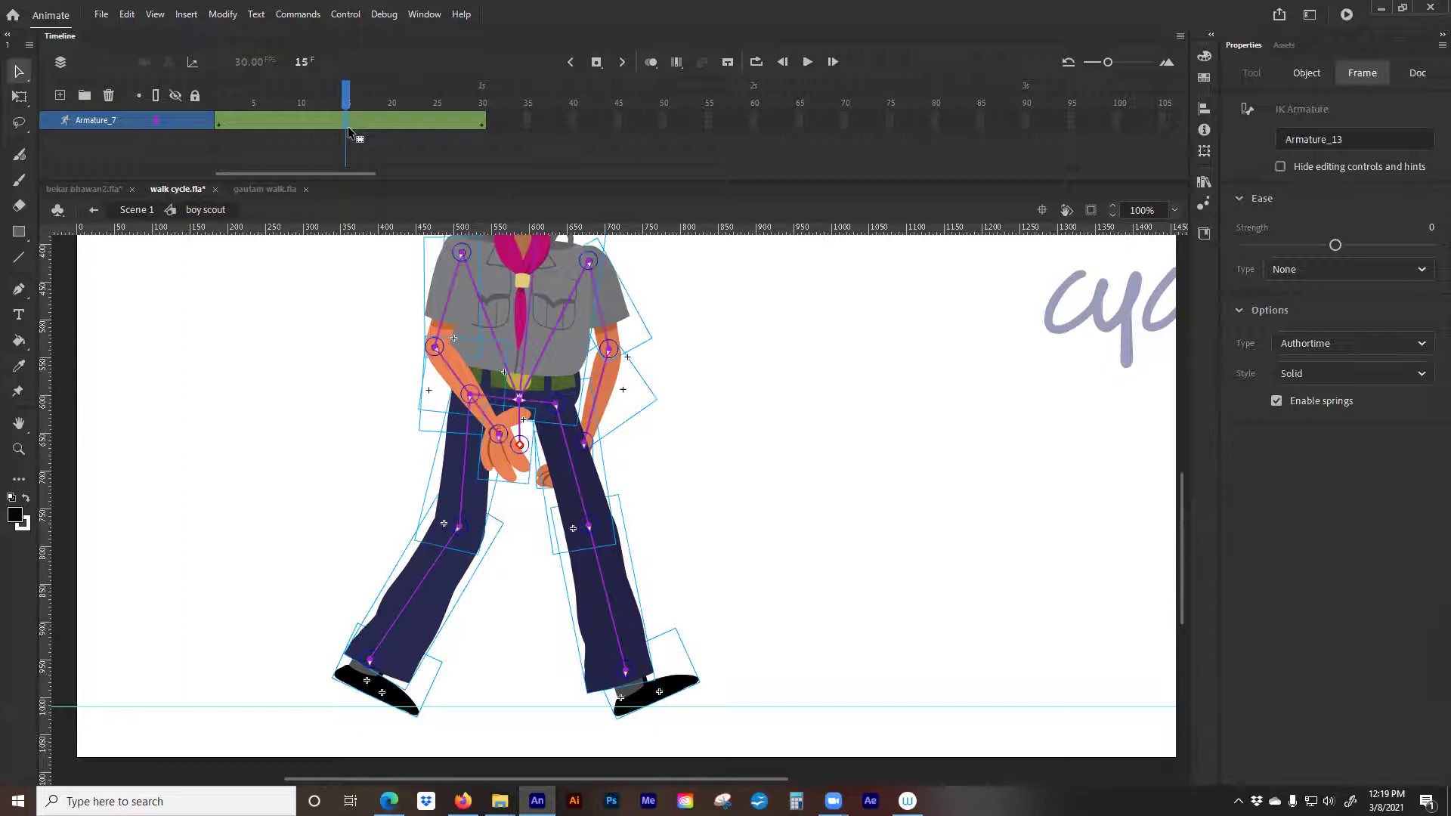
click(359, 488)
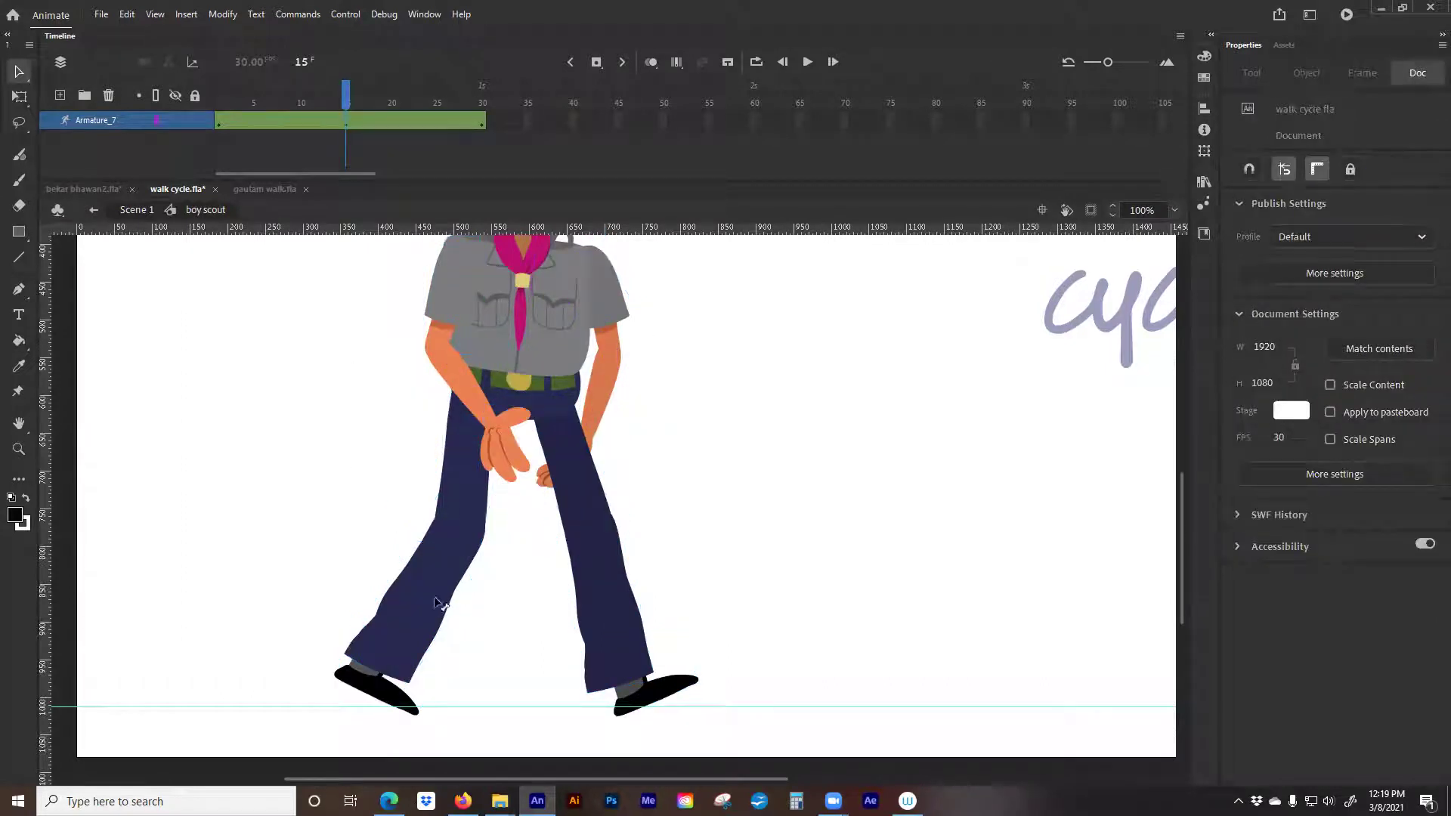
drag(447, 576, 508, 638)
drag(572, 479, 551, 604)
drag(489, 491, 506, 488)
drag(559, 577, 568, 587)
drag(453, 701, 453, 699)
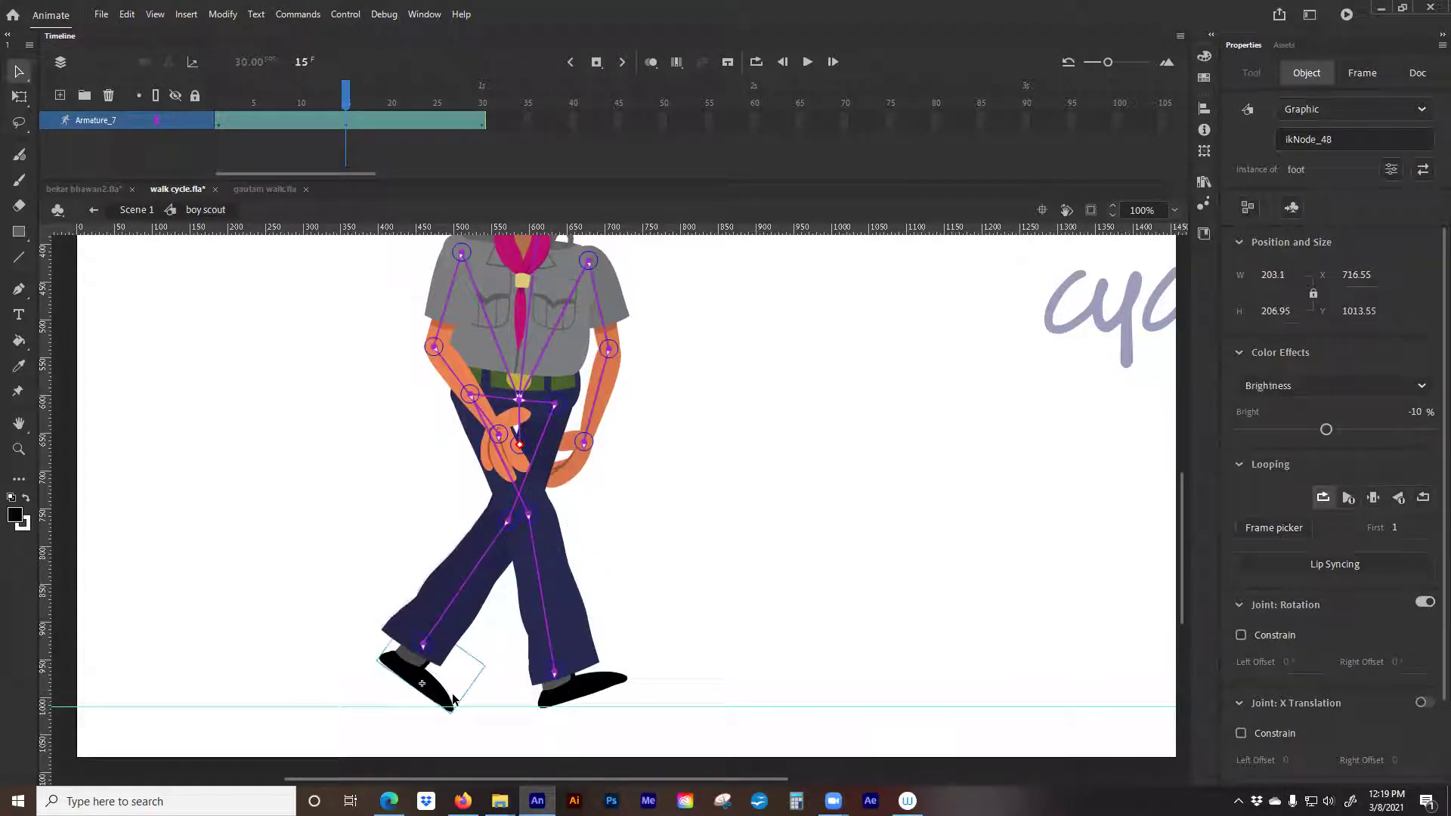
Swing both arms outward from the body in the frame 15 pose, with the hands clear of the hips
click(383, 354)
drag(435, 326, 393, 380)
drag(609, 308, 619, 302)
drag(629, 393, 644, 422)
Scrub and play the animation to examine the movement between the frame 1, 15 and 30 poses
key(space)
drag(271, 371, 257, 416)
drag(347, 96, 245, 95)
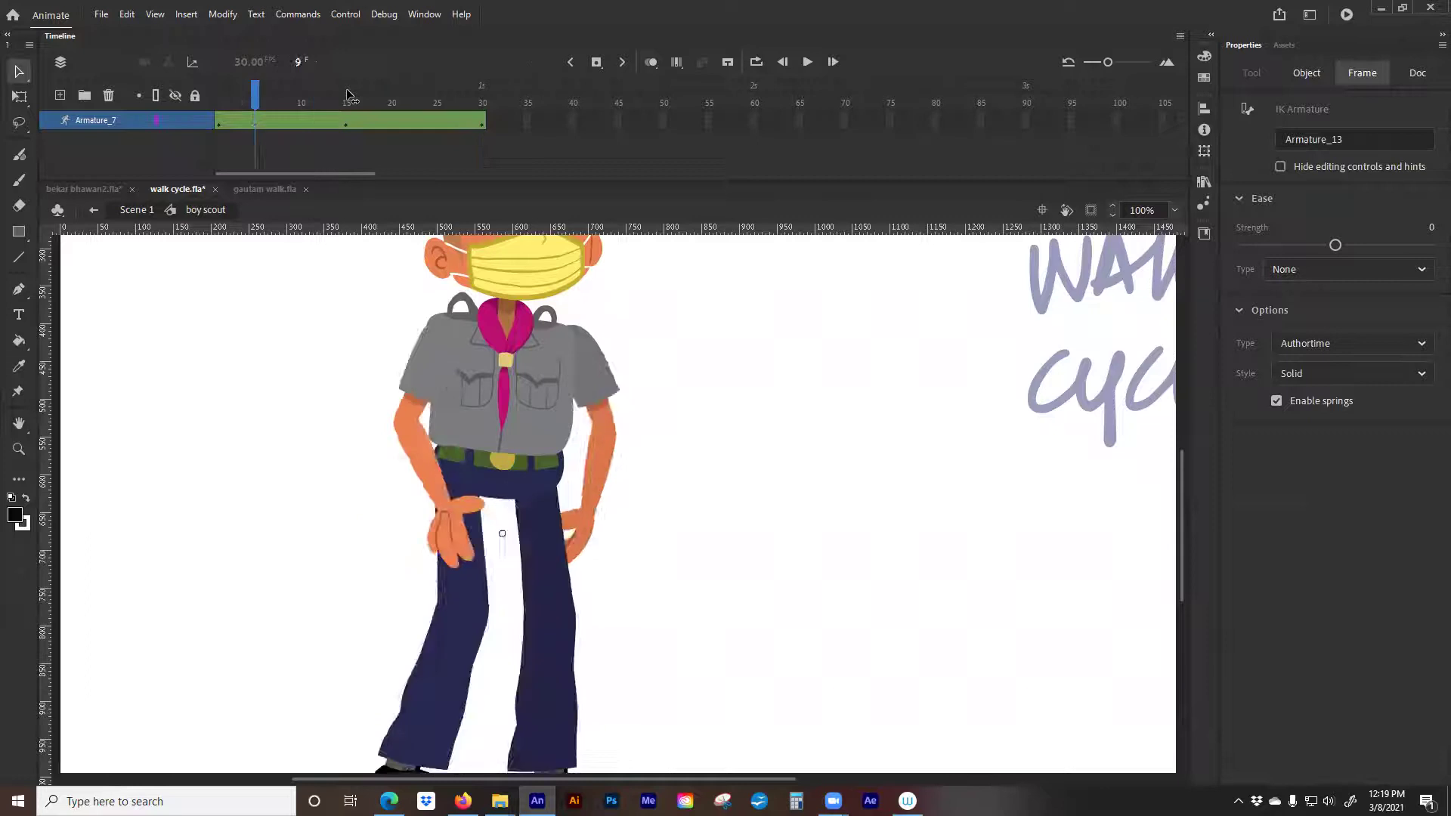
drag(347, 93, 189, 107)
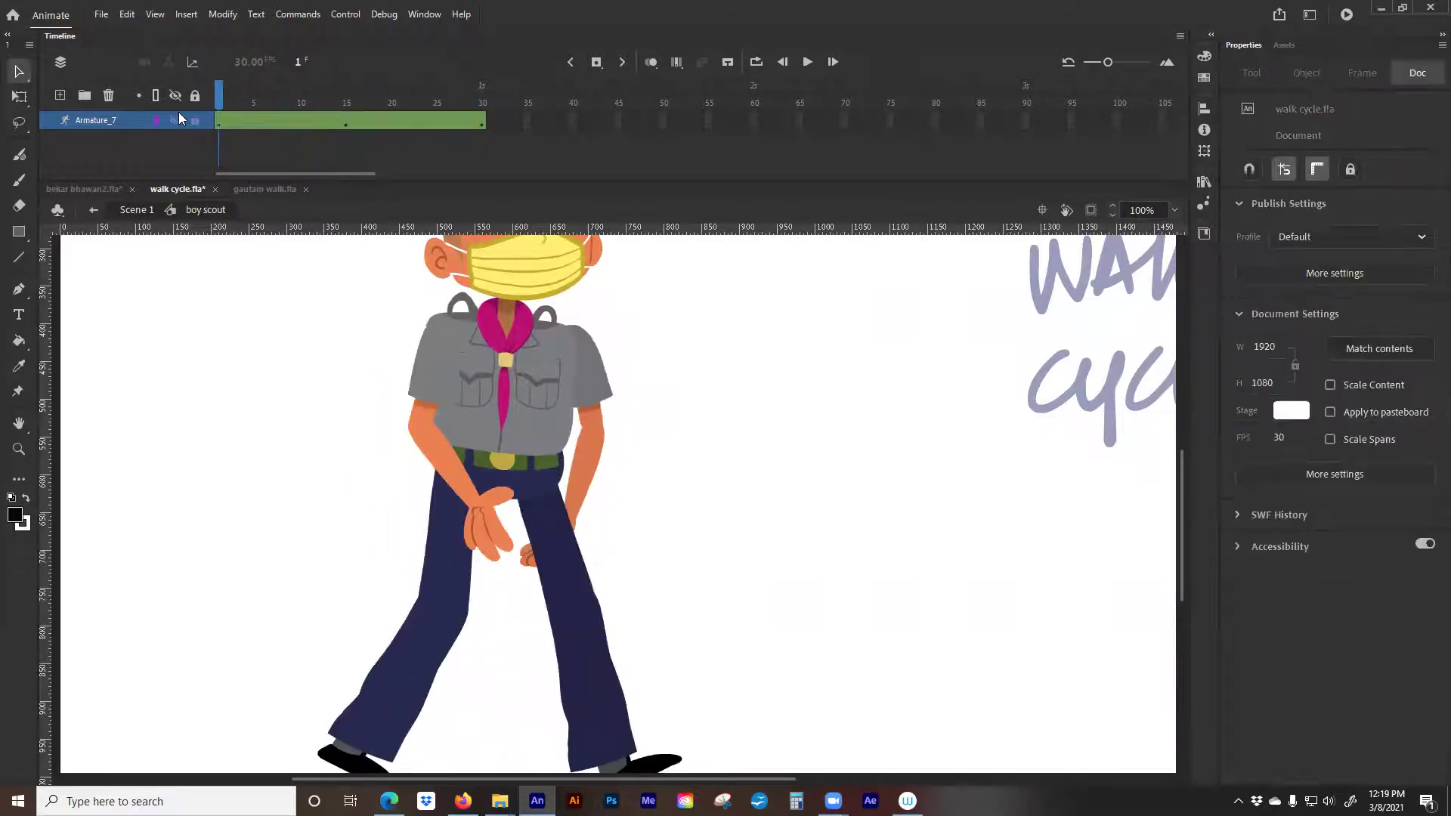
drag(265, 459, 255, 360)
key(Return)
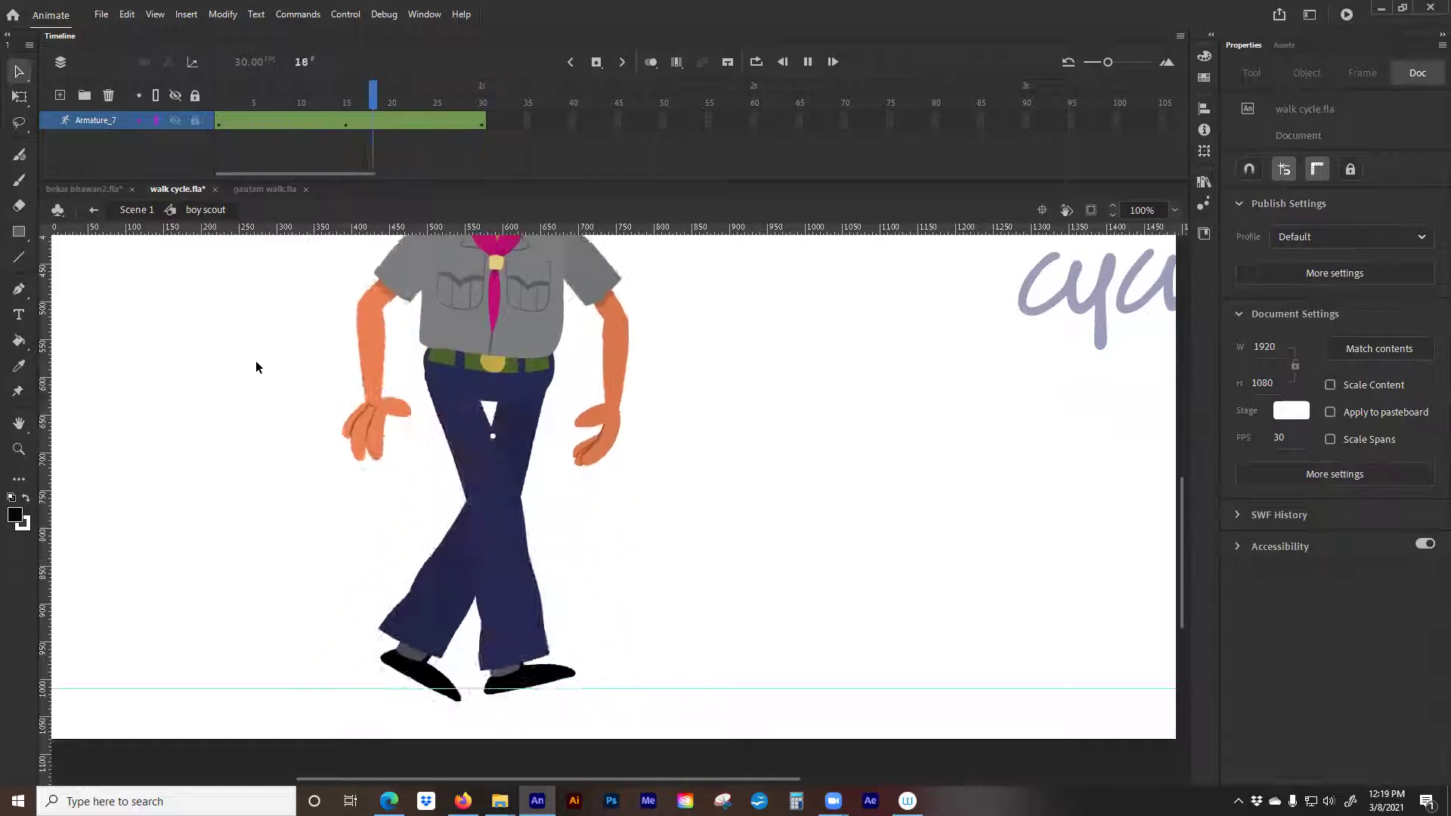
key(Return)
drag(305, 89, 180, 94)
drag(257, 358, 251, 406)
Add in-between poses at frames 5, 10, 20 and 25 of the armature layer
mouse_move(252, 92)
mouse_down()
mouse_move(221, 87)
mouse_move(255, 102)
mouse_up()
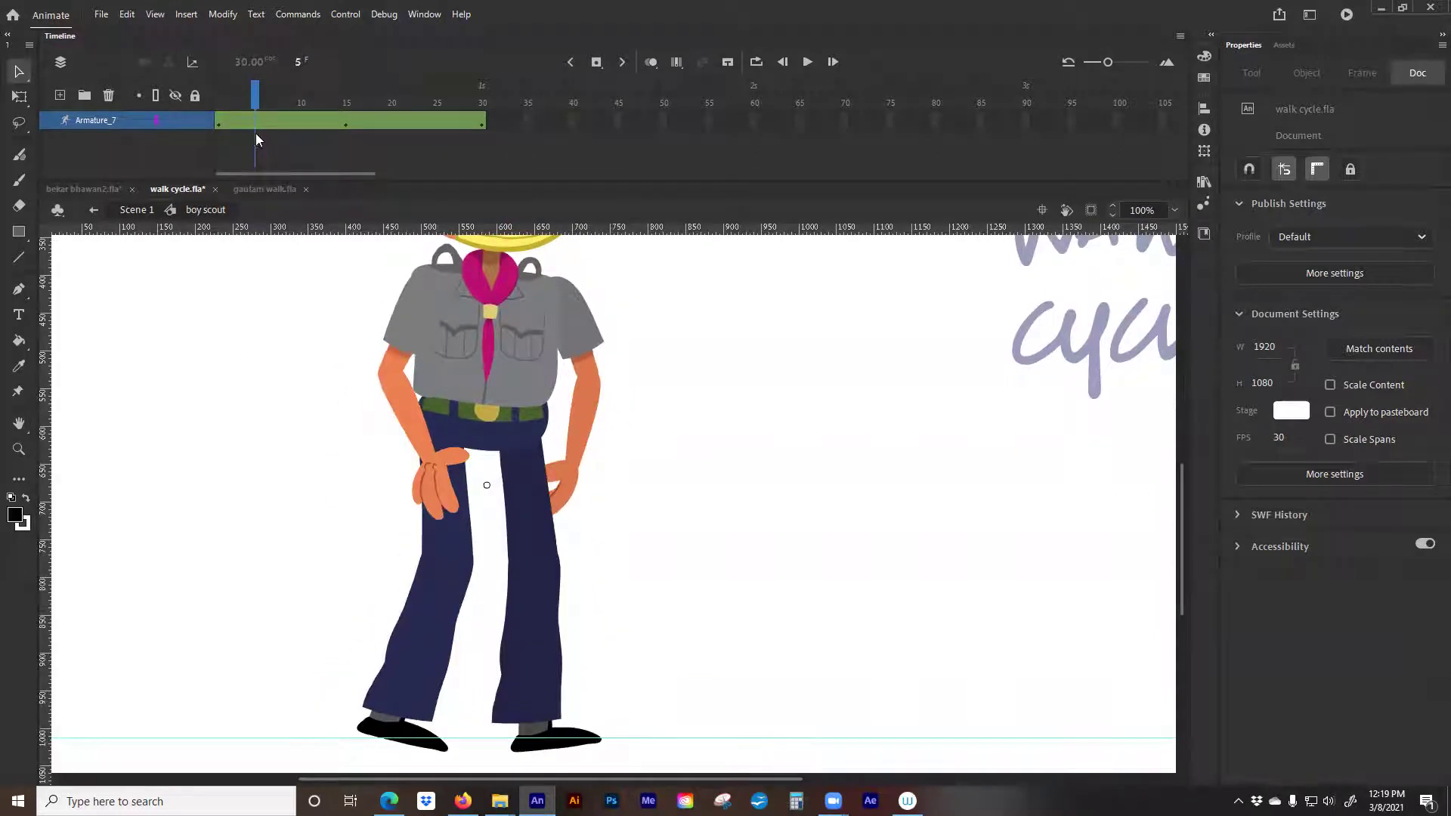
click(255, 123)
click(301, 122)
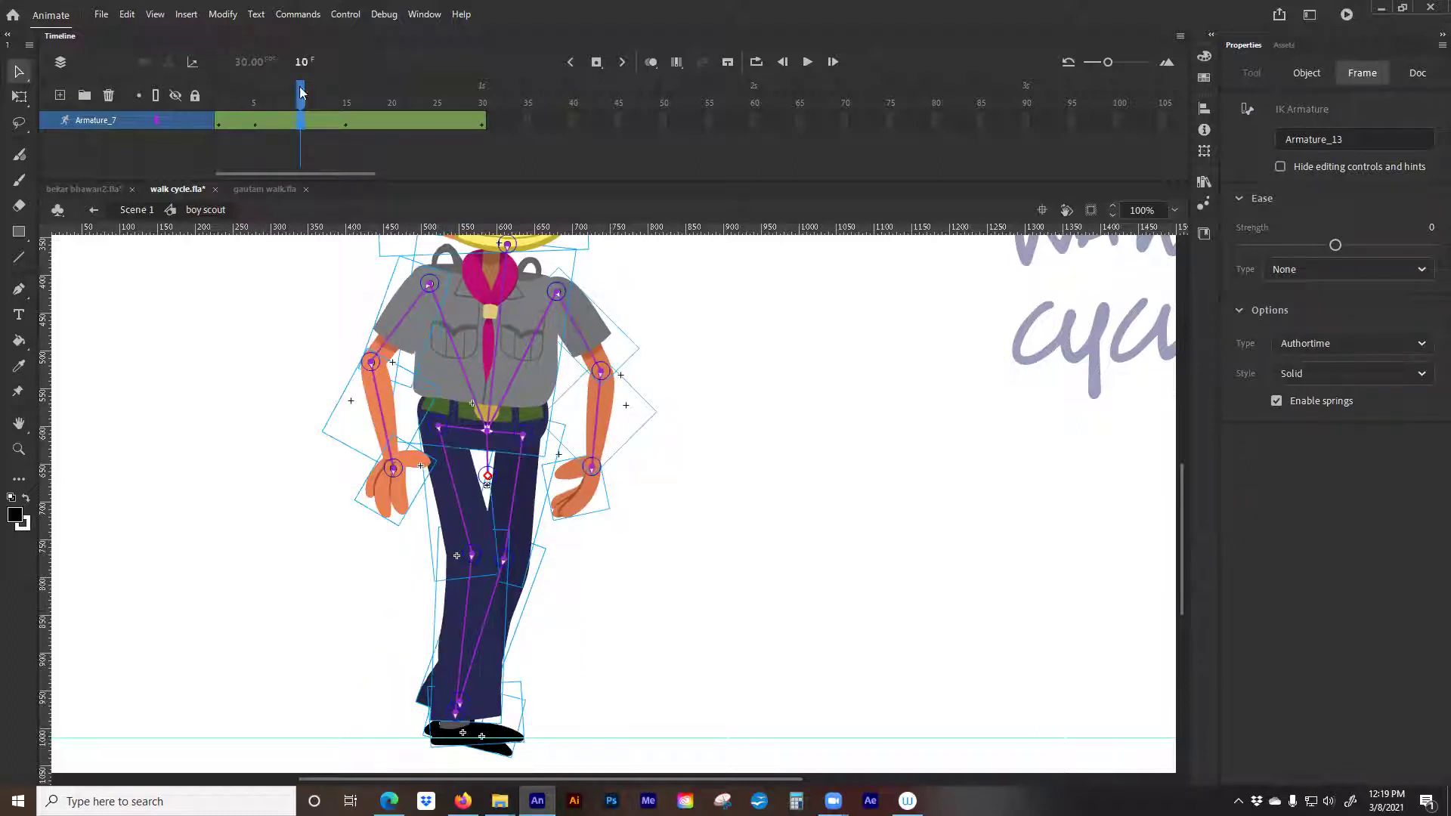
click(257, 102)
click(257, 122)
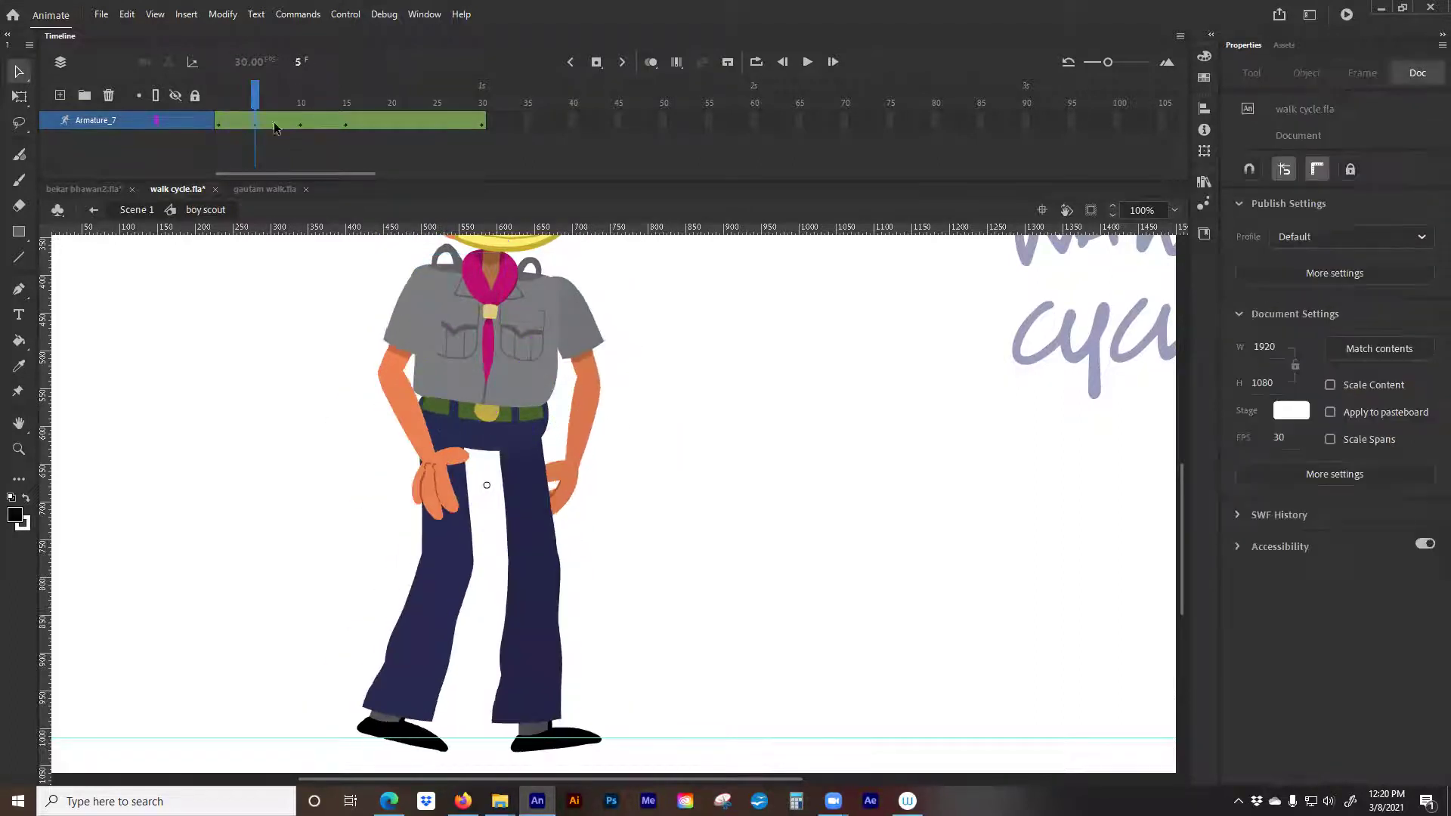
click(305, 123)
click(391, 124)
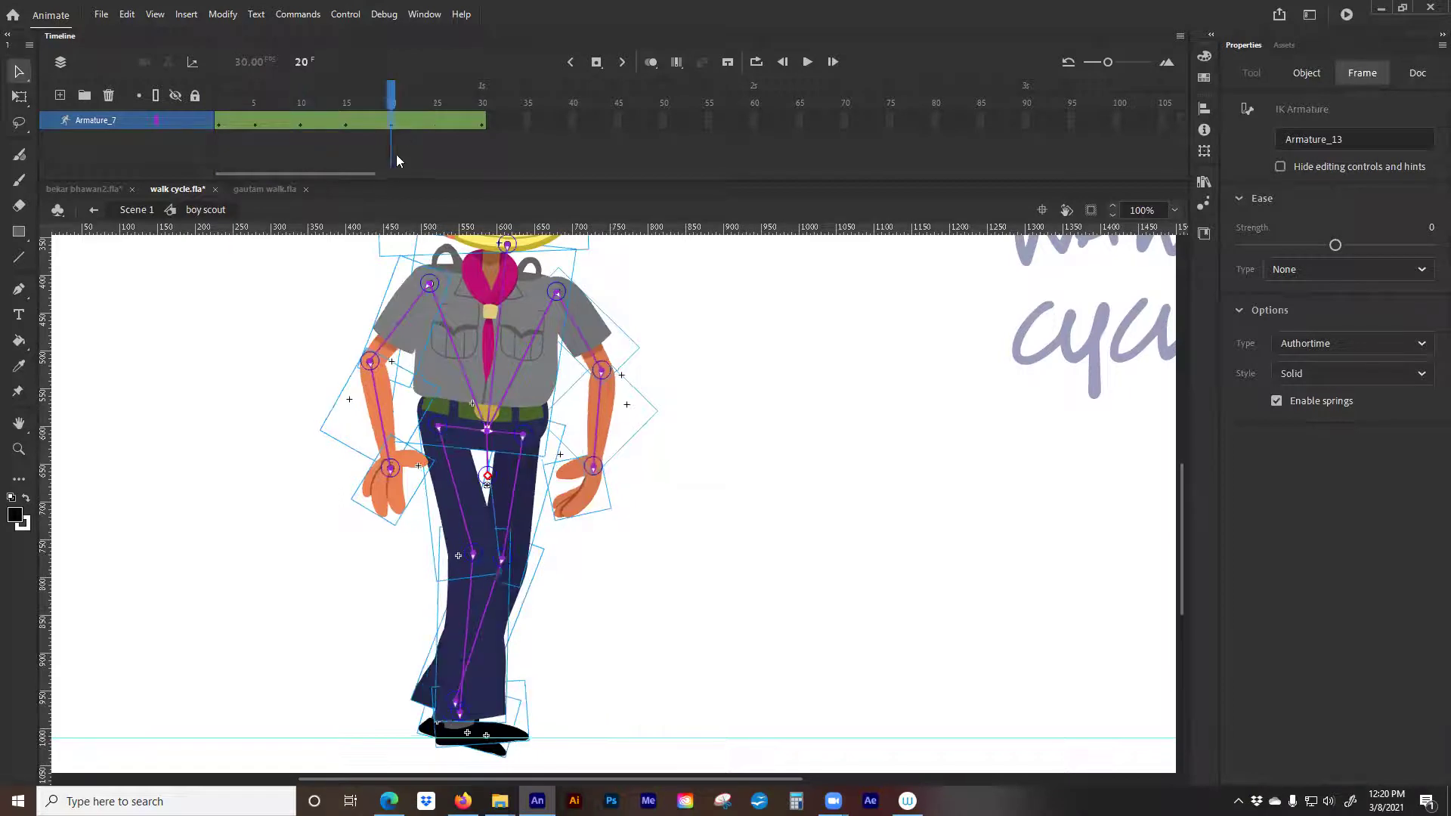
click(437, 122)
Lower the whole character slightly at frame 5 and raise it slightly at frame 10 for the body's up-and-down movement
click(219, 122)
click(255, 124)
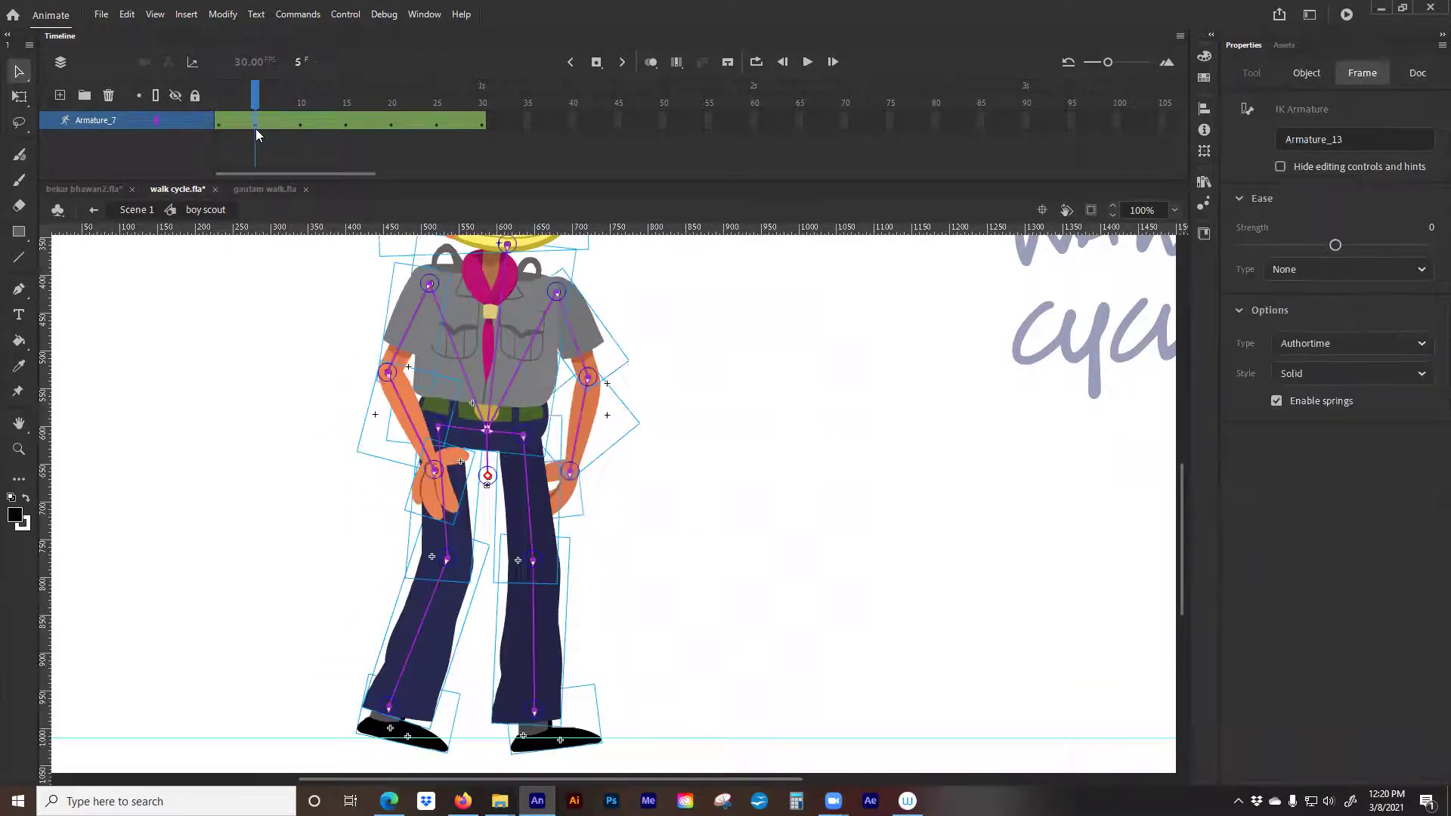
scroll(279, 445, down, 2)
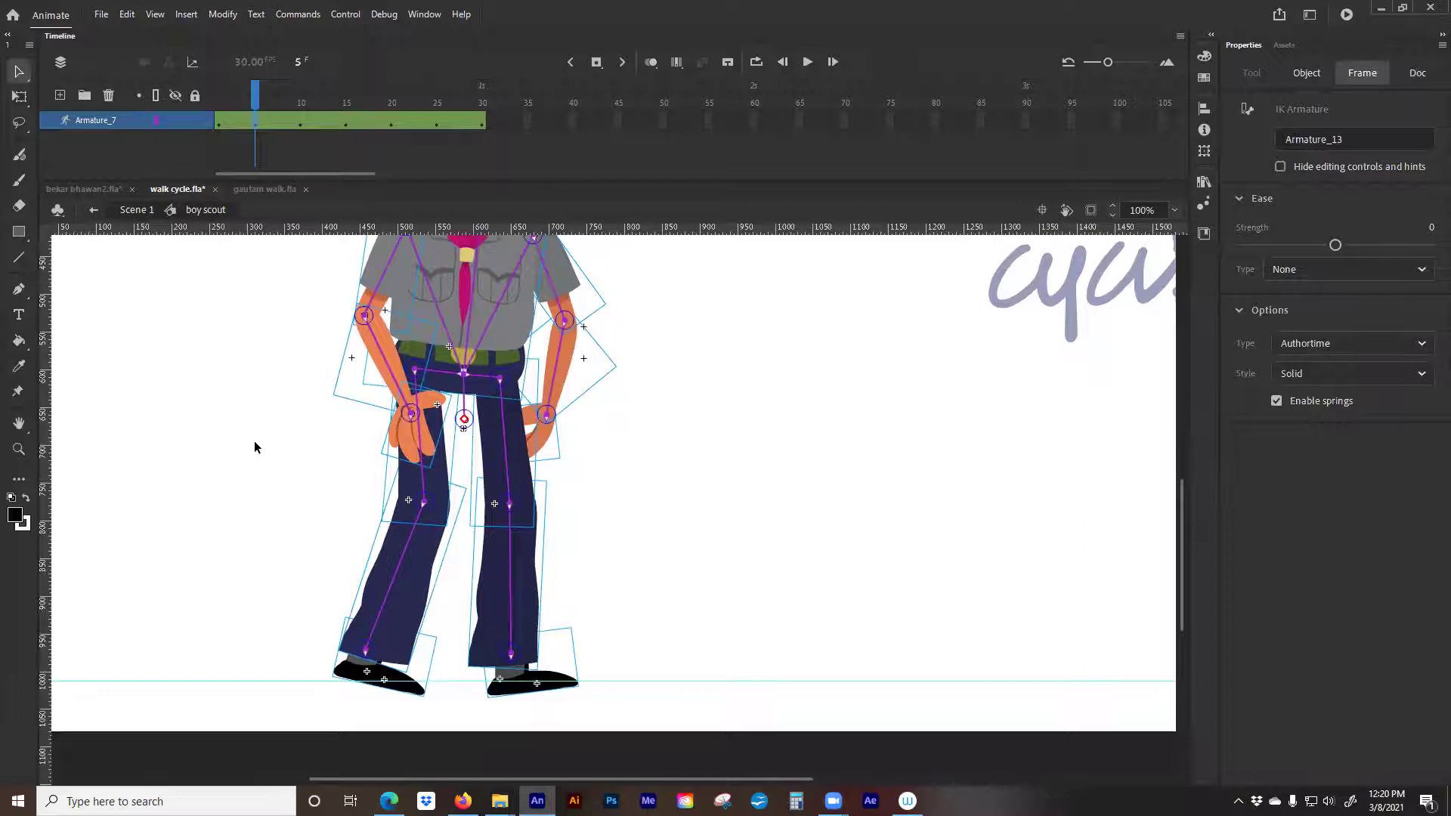
click(219, 151)
click(255, 131)
key(shift+Down)
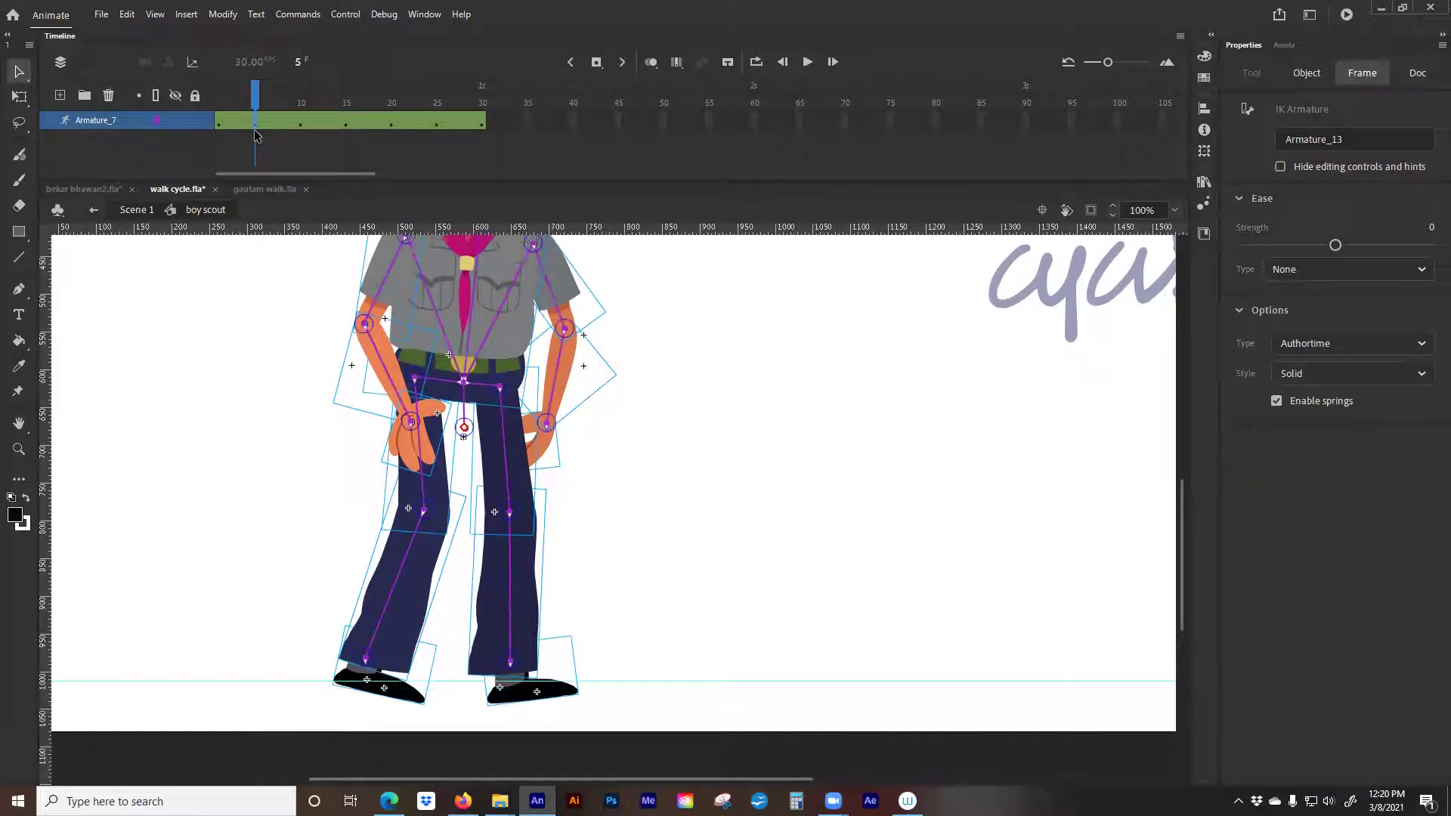
click(301, 90)
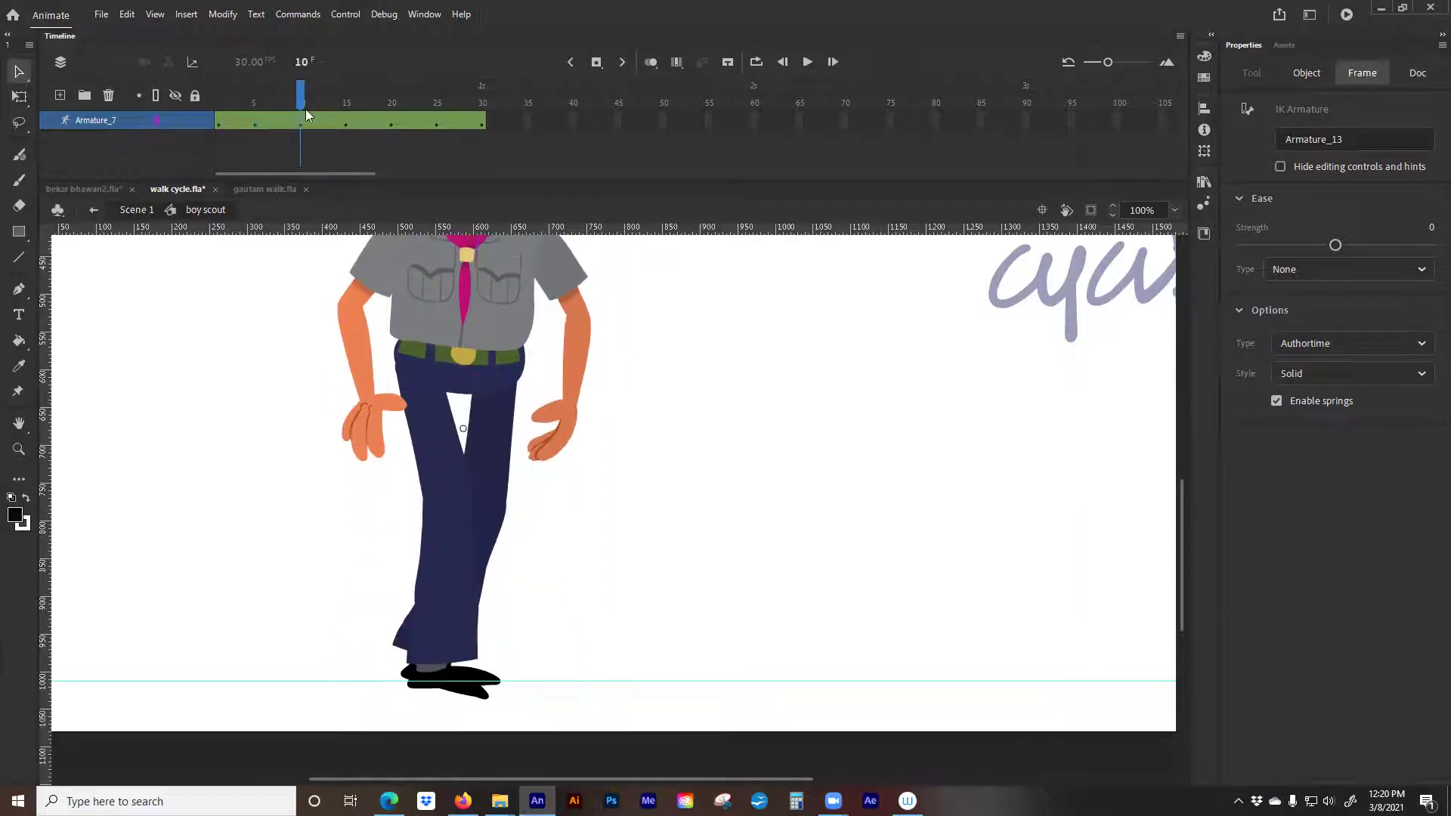
key(shift)
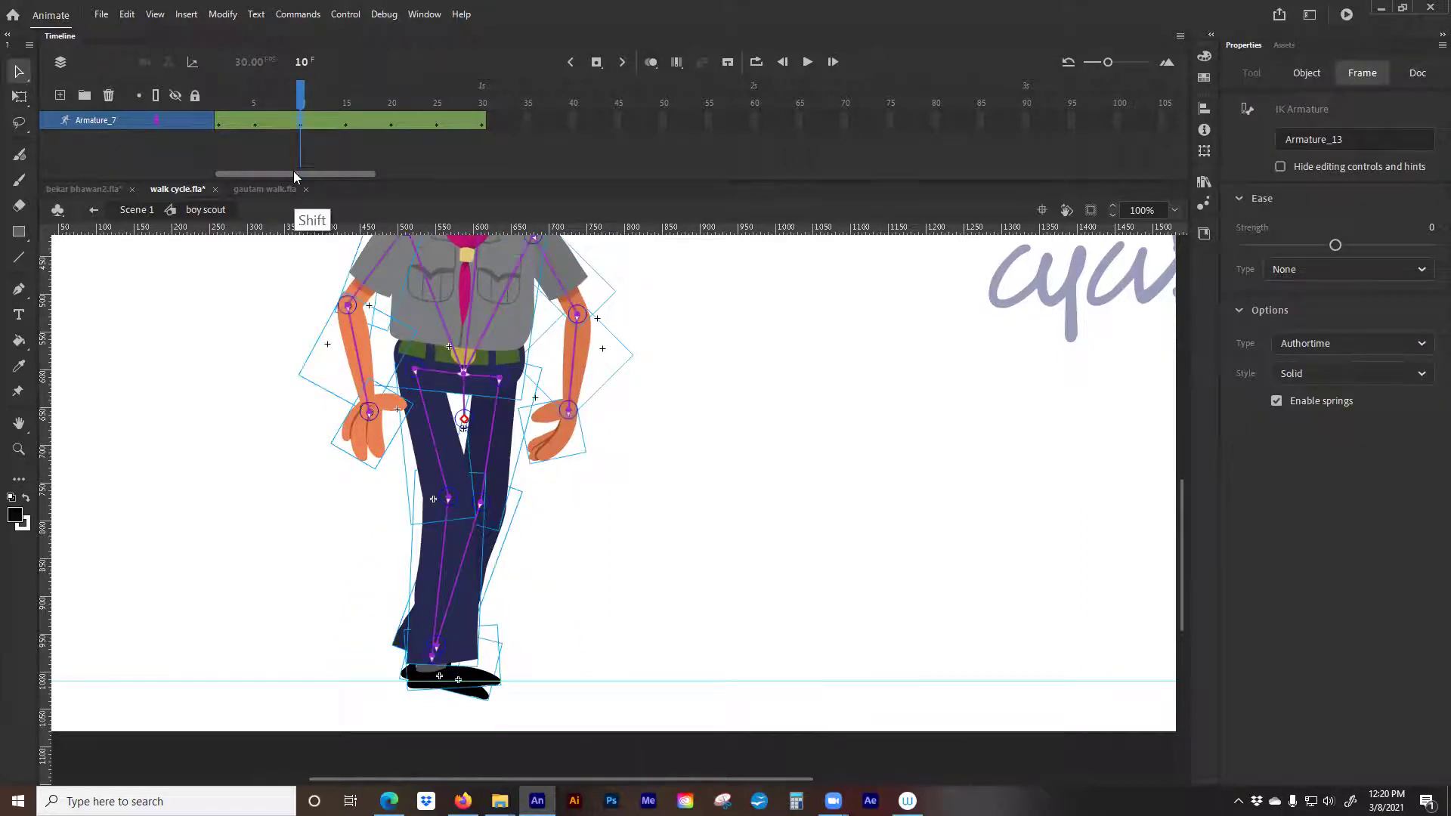
key(shift+Up)
Lower the whole character slightly at frame 20 and raise it slightly at frame 25
drag(301, 92, 391, 95)
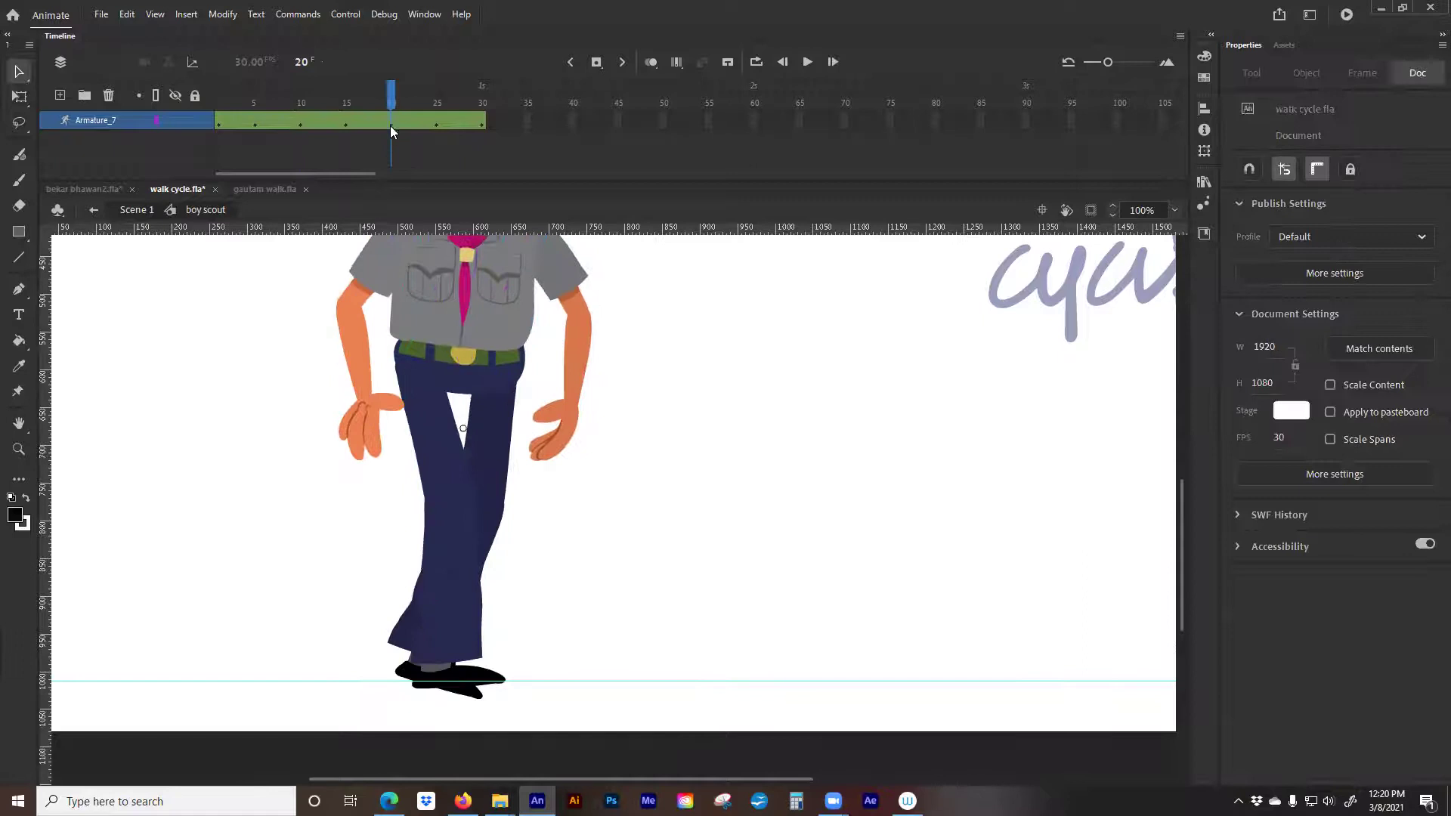
key(shift)
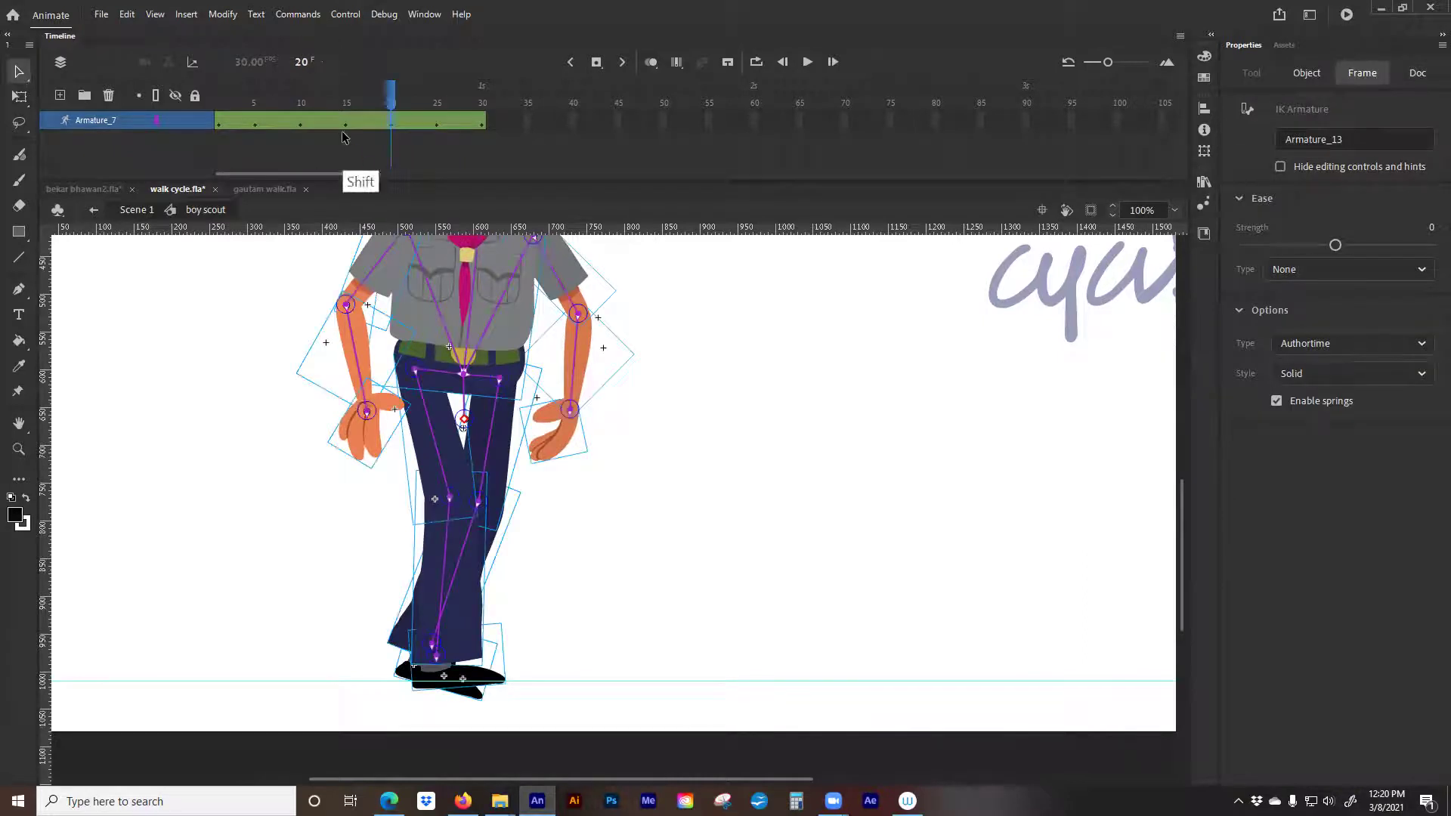
key(shift+Down)
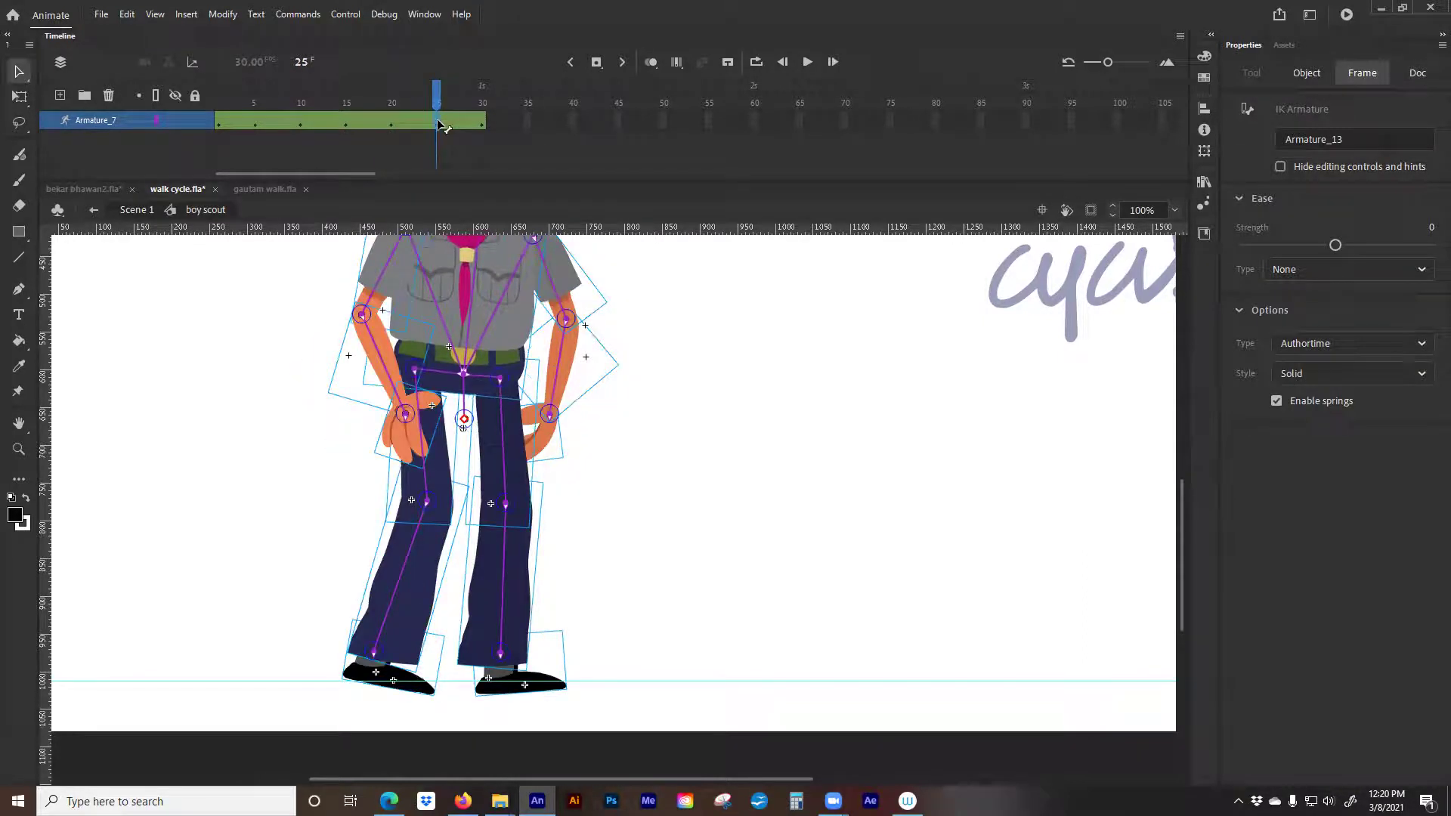
key(shift+Up)
Play and scrub the walk to examine the body's up-and-down movement over the 30 frames
key(Return)
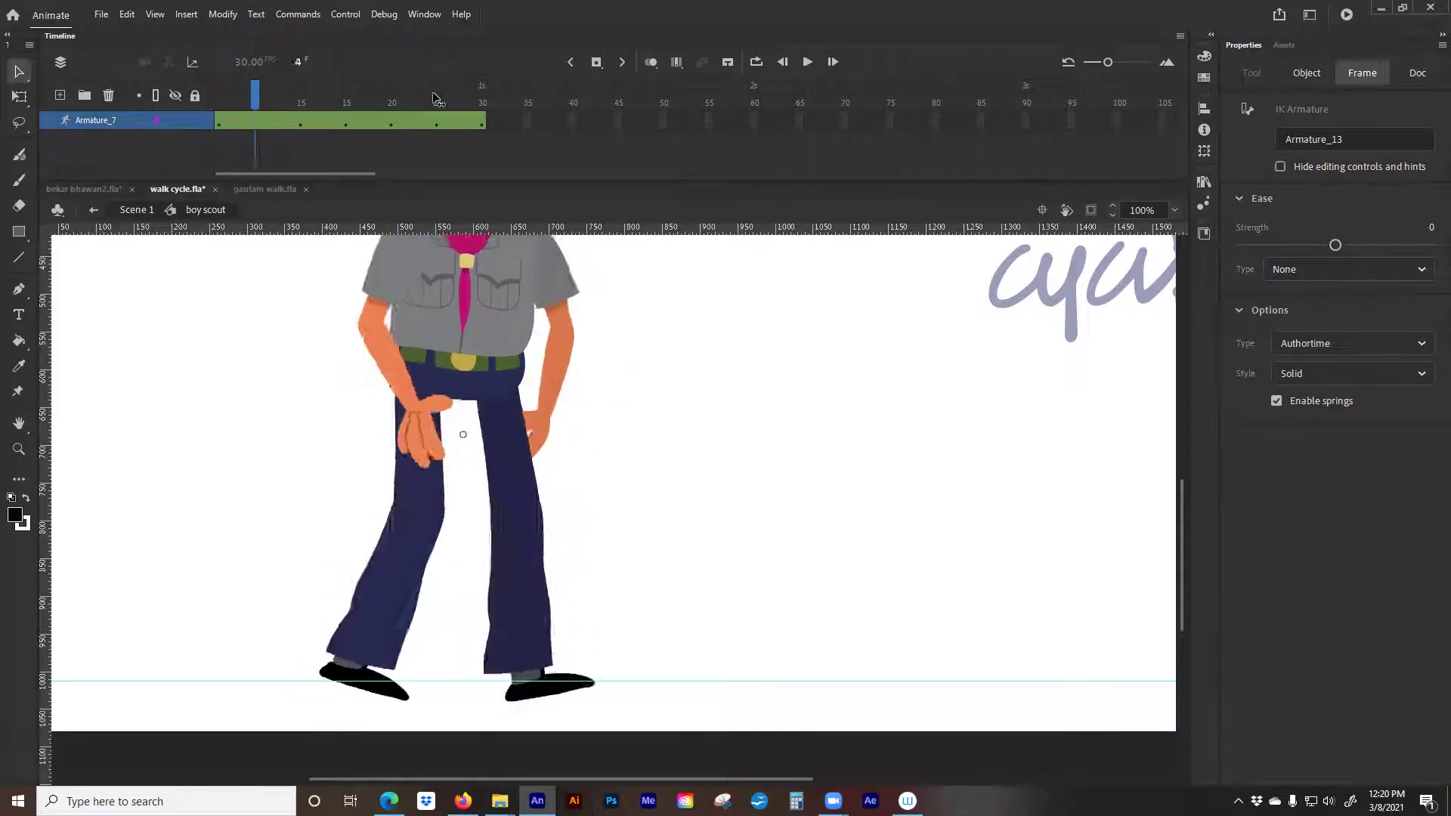
click(210, 373)
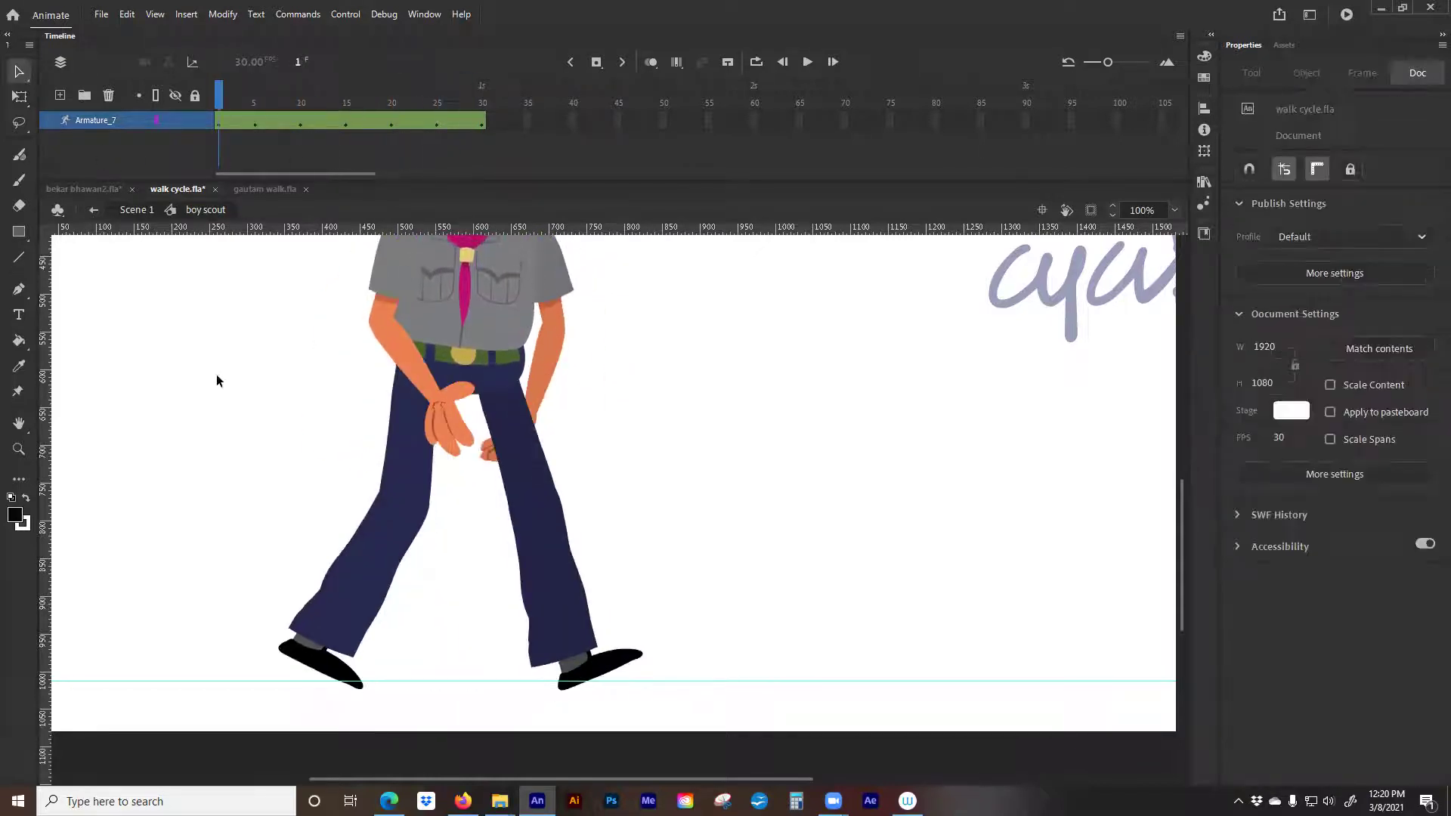
scroll(249, 501, up, 4)
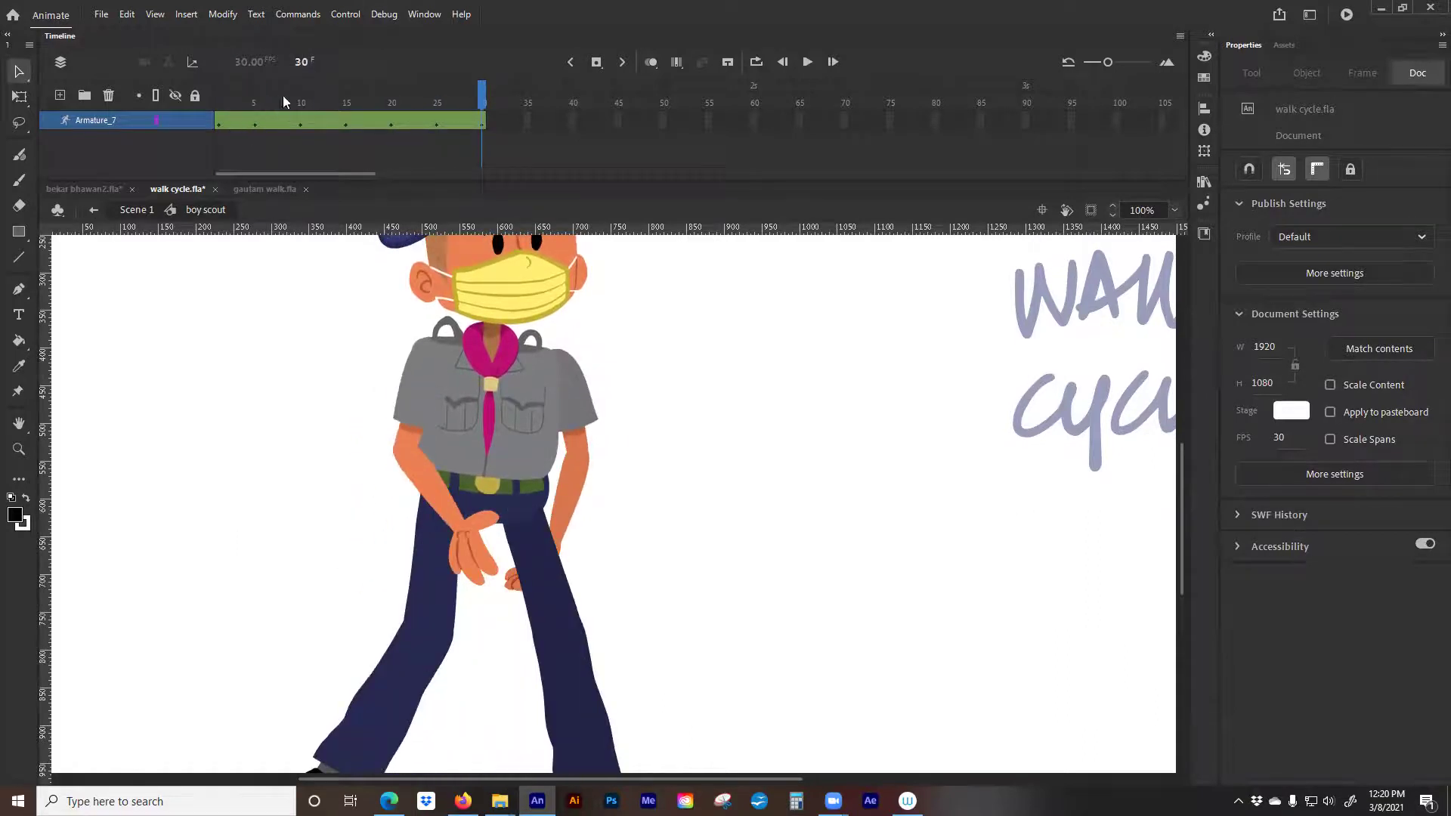
click(218, 104)
drag(263, 542, 268, 432)
drag(257, 439, 256, 437)
drag(220, 101, 90, 161)
drag(228, 393, 243, 492)
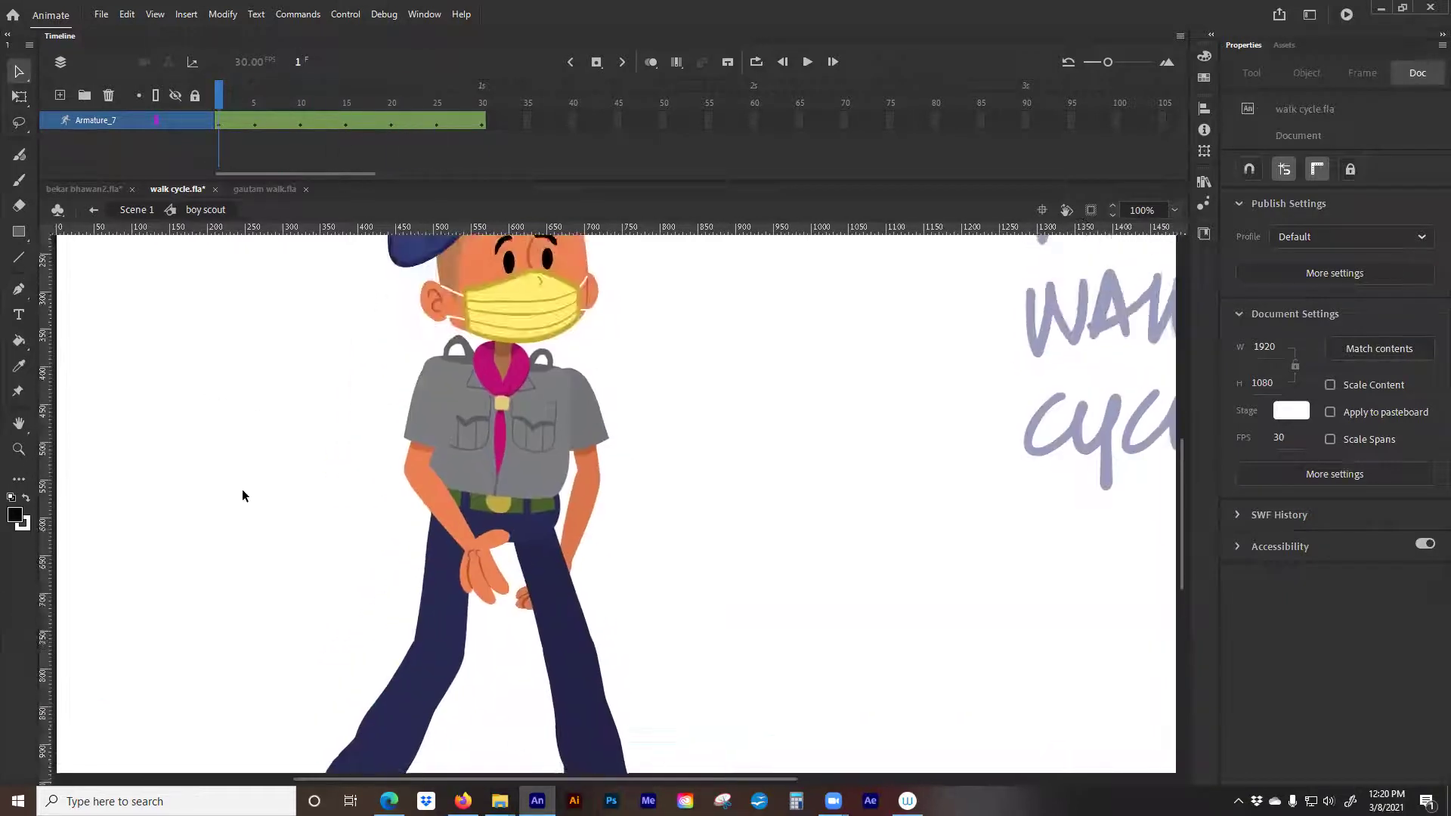
key(Return)
drag(247, 624, 259, 480)
Repose the legs at frame 5, bending the front knee with its foot flat on the ground guide and lifting the rear leg
mouse_move(219, 91)
mouse_down()
mouse_move(255, 90)
mouse_move(219, 91)
mouse_up()
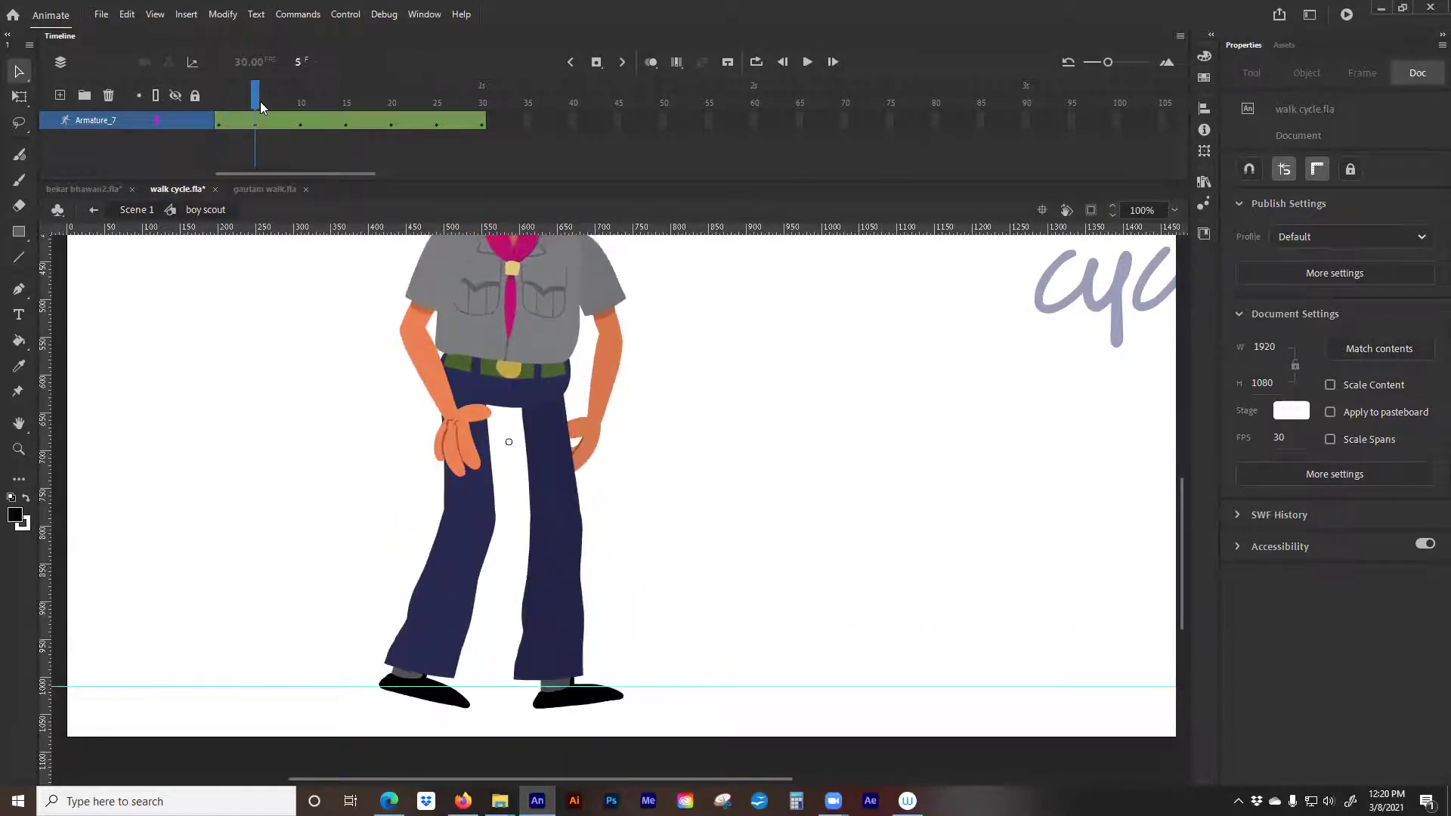
drag(549, 481, 565, 654)
click(595, 683)
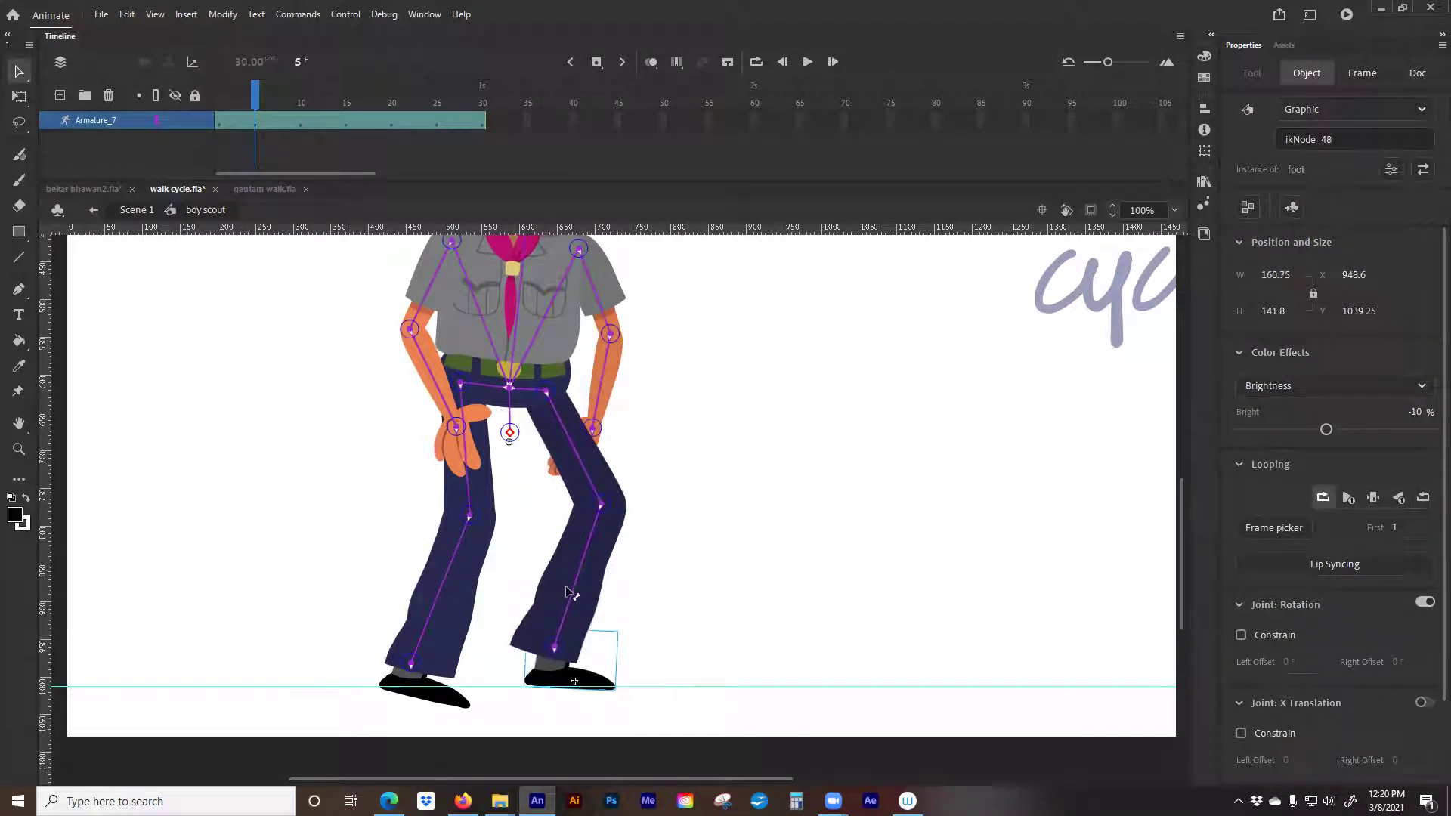
mouse_move(261, 89)
mouse_down()
mouse_move(218, 90)
mouse_move(254, 93)
mouse_up()
drag(425, 613, 412, 576)
drag(309, 374, 283, 409)
Repose the legs at frame 10, setting the supporting foot flat on the guide and bending the passing leg with its foot raised
drag(253, 94, 300, 93)
click(318, 492)
drag(488, 411, 488, 522)
click(505, 612)
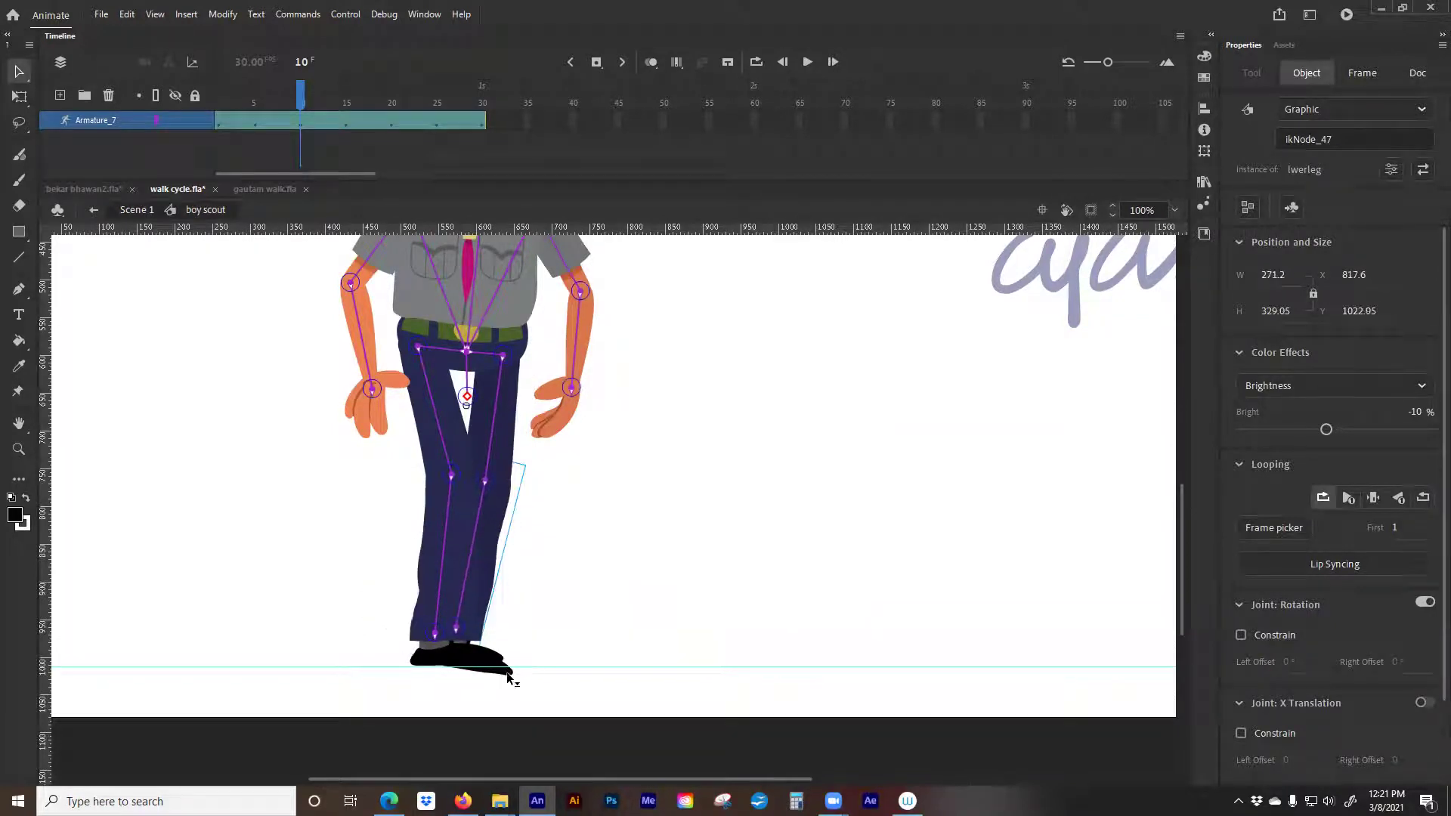
drag(507, 673, 517, 664)
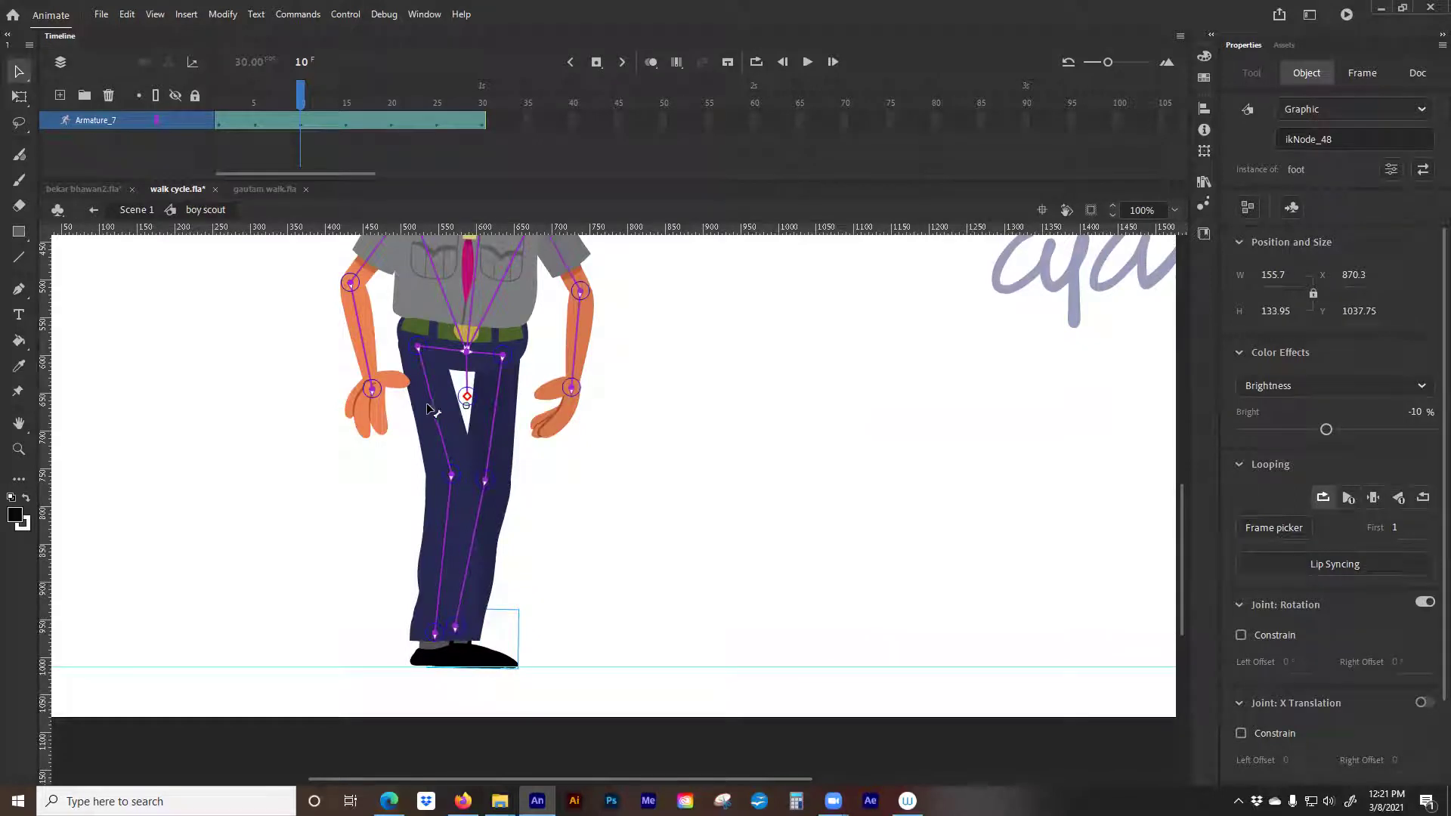
drag(433, 406, 451, 409)
drag(464, 542, 423, 516)
drag(286, 380, 268, 483)
Scrub and play the frames around the frame 10 and 15 poses to examine how the legs pass
mouse_move(299, 90)
mouse_down()
mouse_move(236, 94)
mouse_move(294, 111)
mouse_up()
drag(259, 454, 266, 322)
mouse_move(293, 91)
mouse_down()
mouse_move(317, 89)
mouse_move(303, 88)
mouse_up()
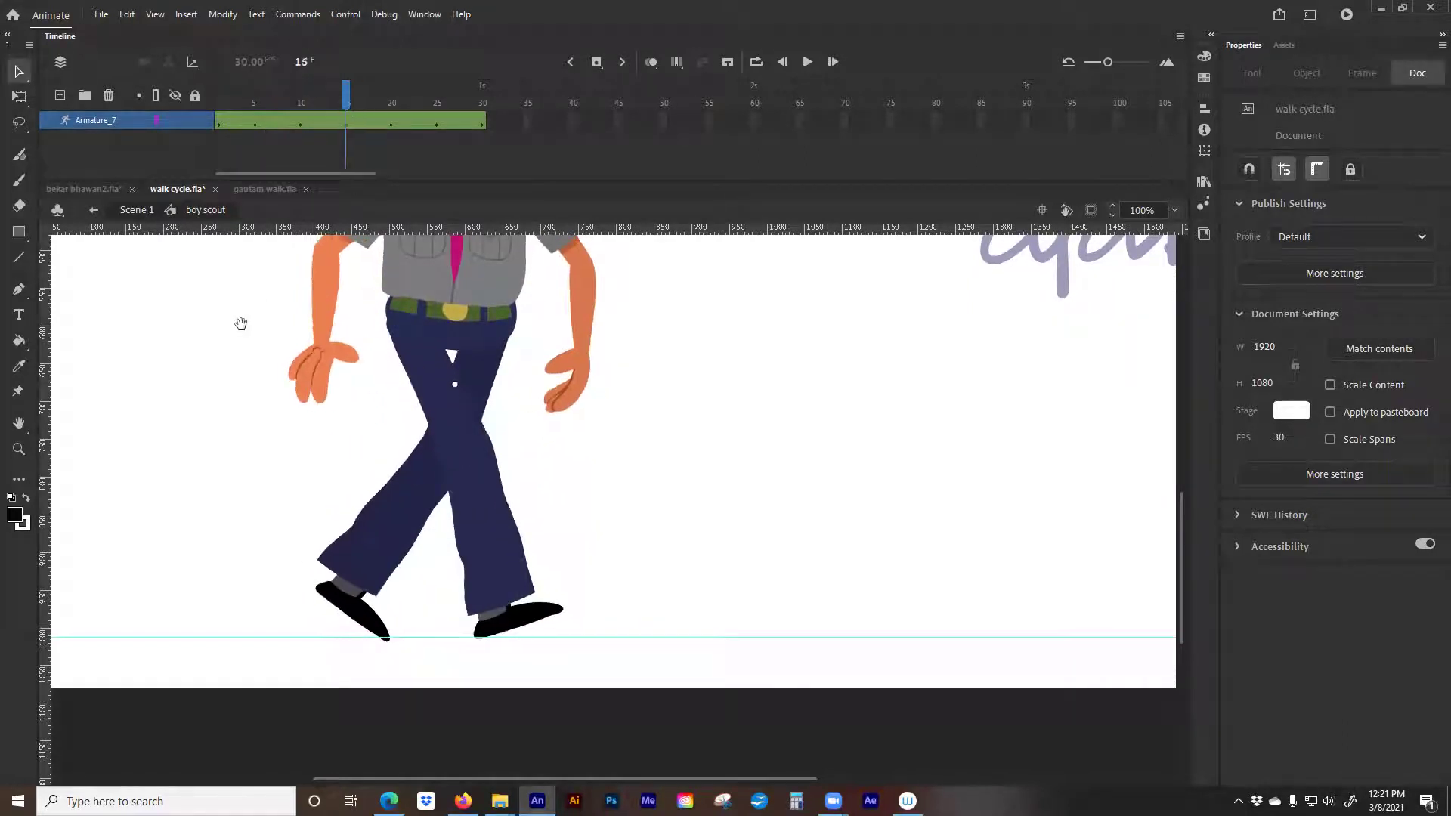
drag(240, 323, 224, 403)
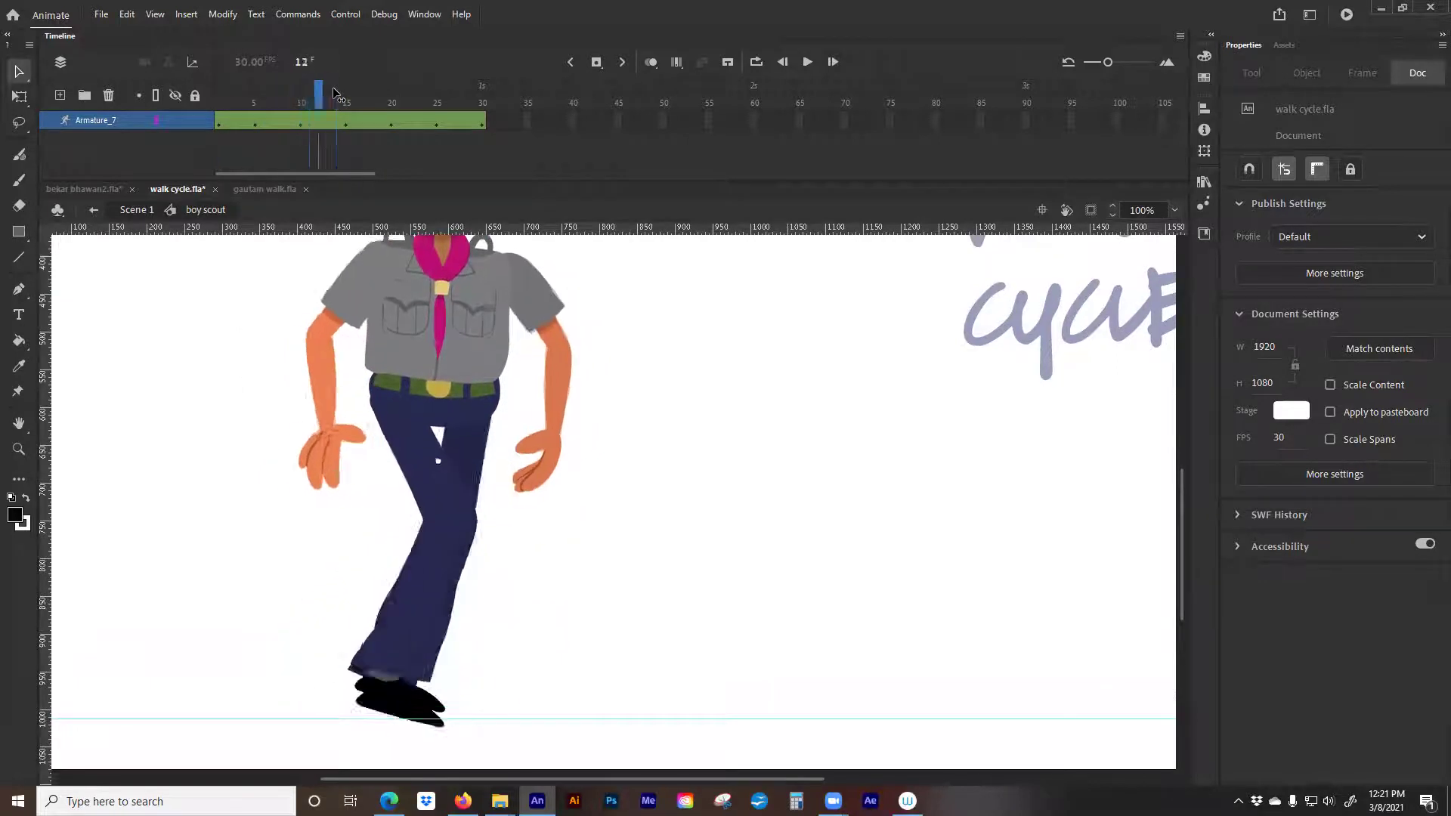
mouse_move(348, 98)
mouse_down()
mouse_move(328, 95)
mouse_move(349, 100)
mouse_up()
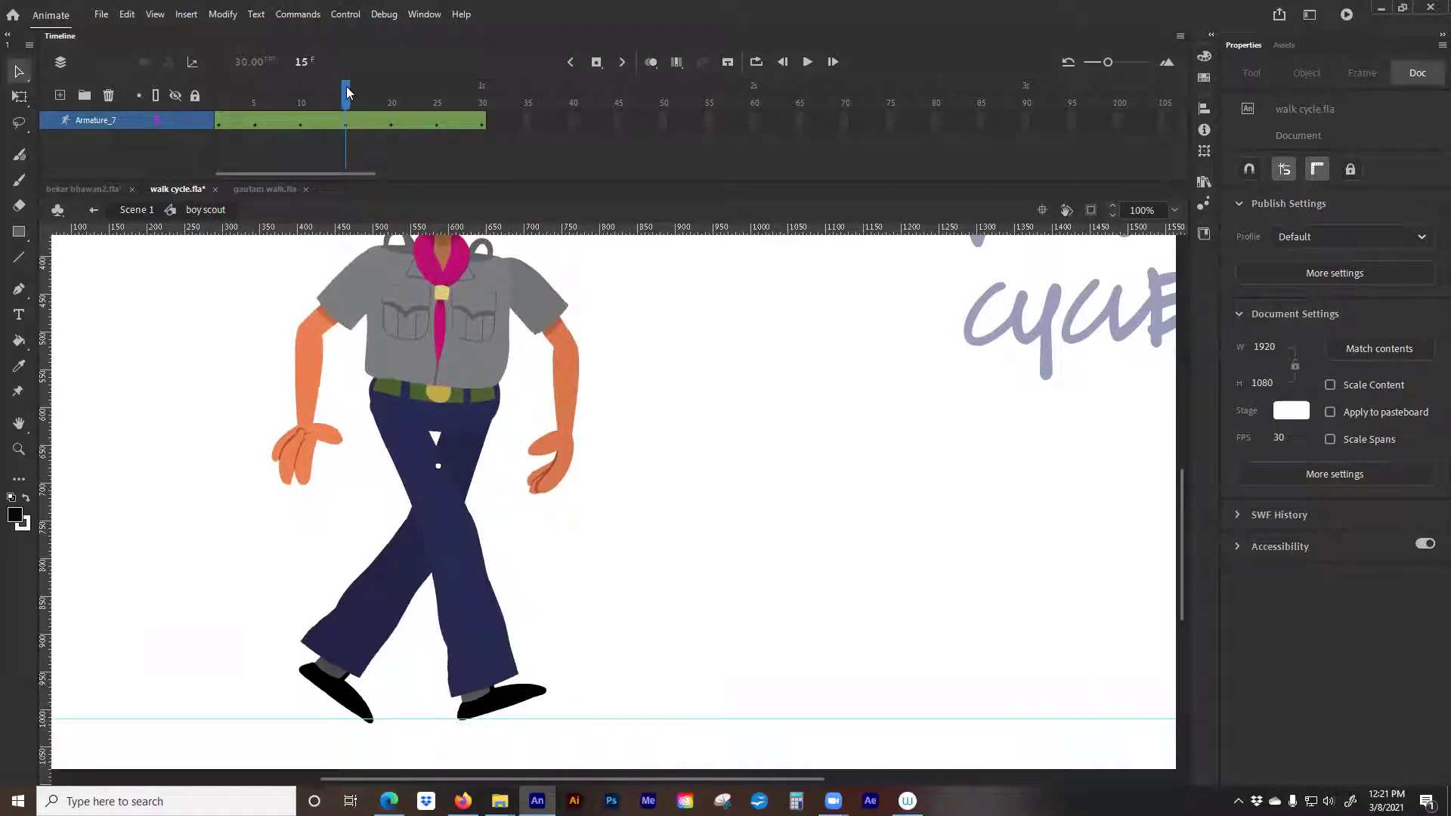
key(Return)
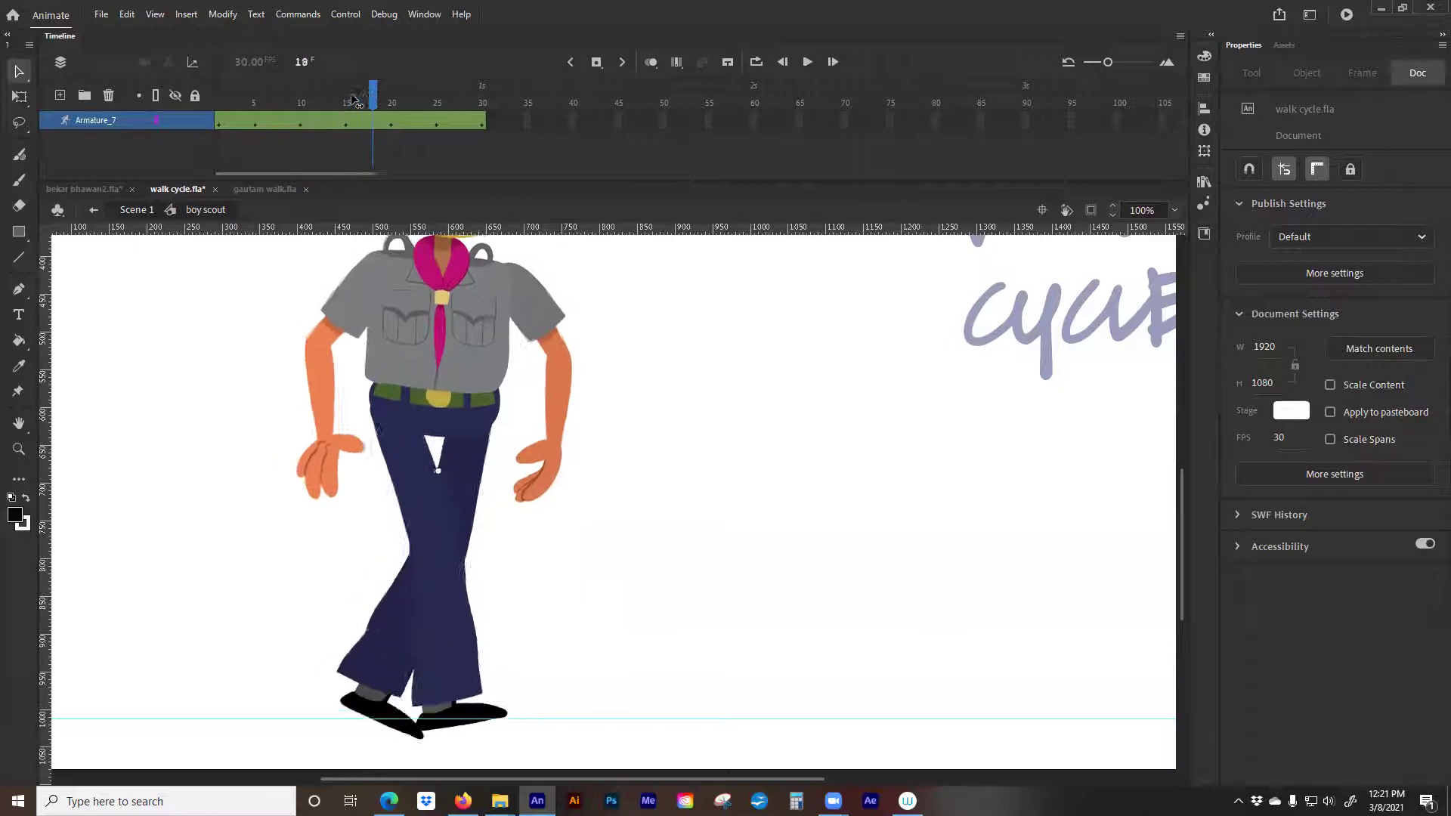
Repose the legs at frame 20, setting the near leg's foot flat on the guide and bending the far leg with its foot raised behind
click(406, 469)
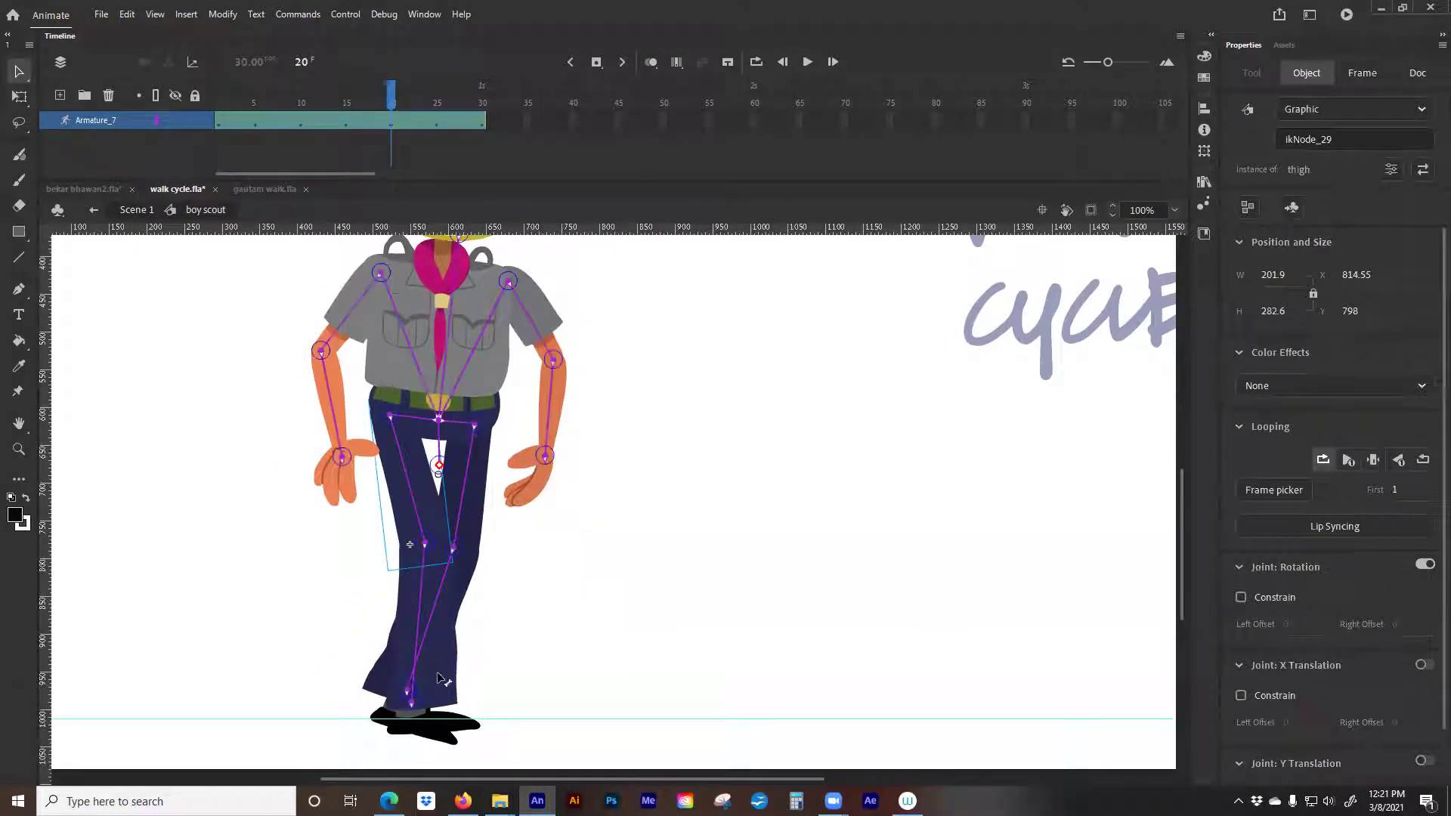
drag(435, 678, 437, 678)
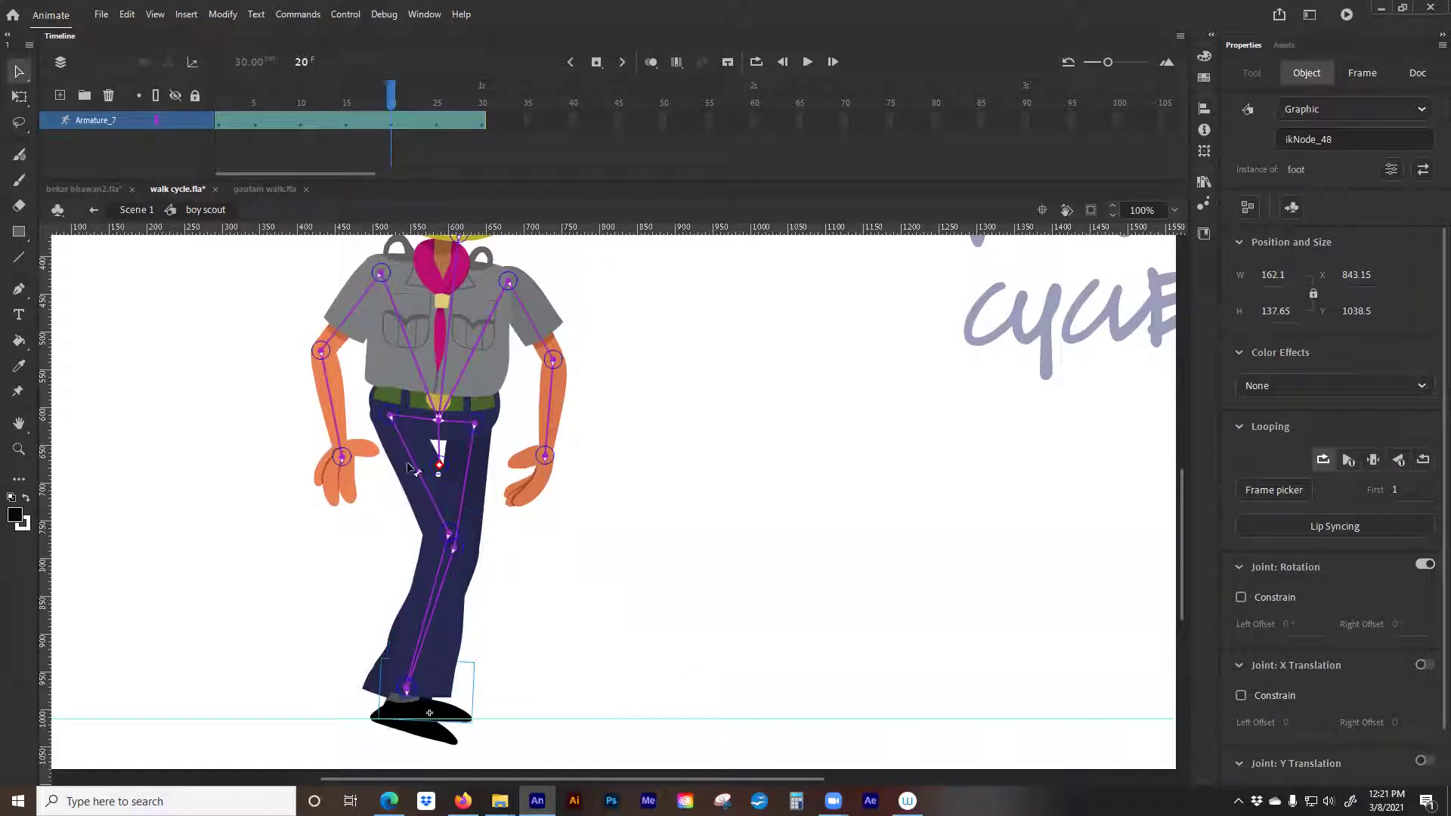
mouse_move(387, 94)
mouse_down()
mouse_move(354, 95)
mouse_move(388, 100)
mouse_up()
click(477, 474)
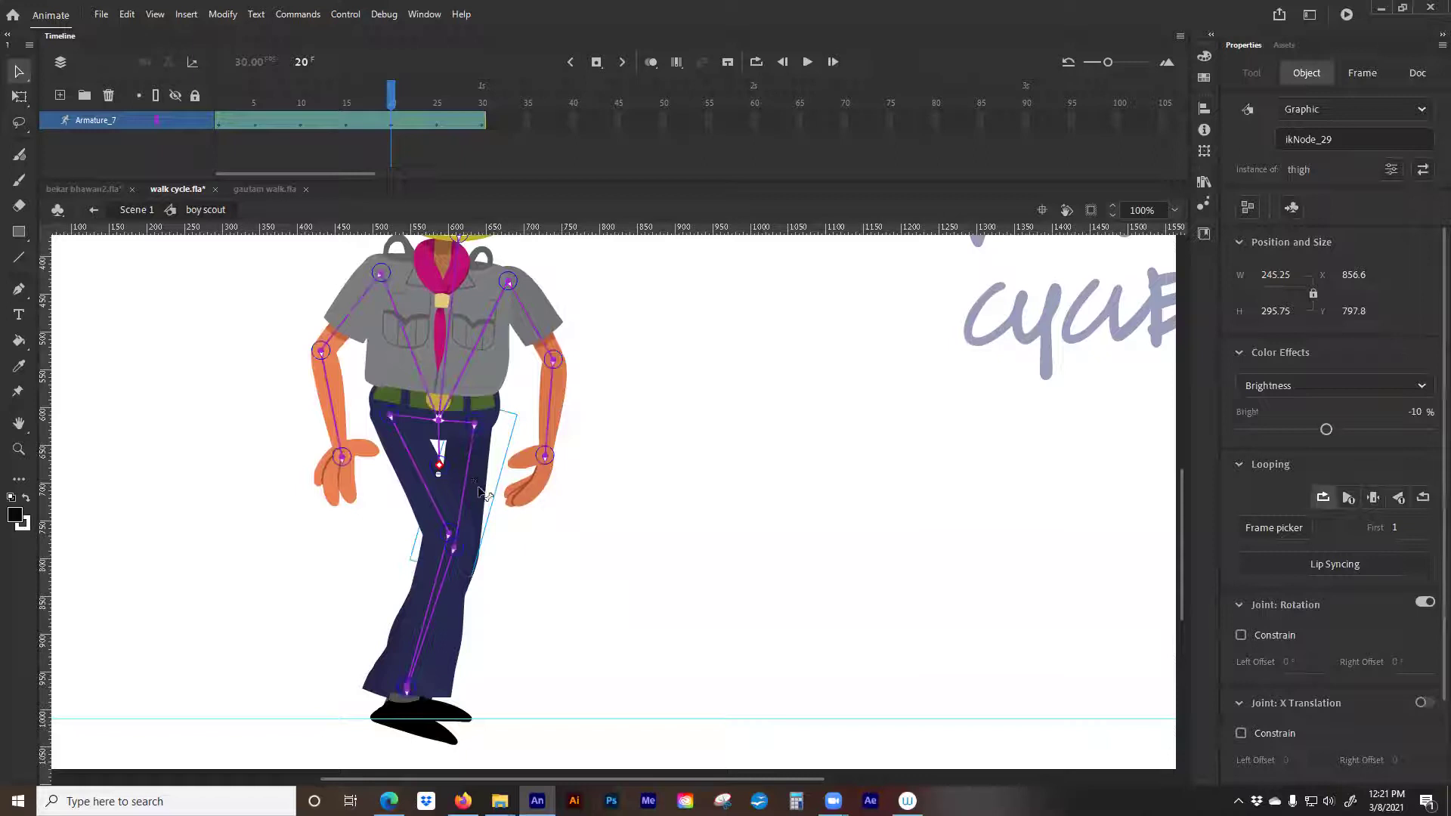
click(255, 89)
drag(255, 89, 400, 121)
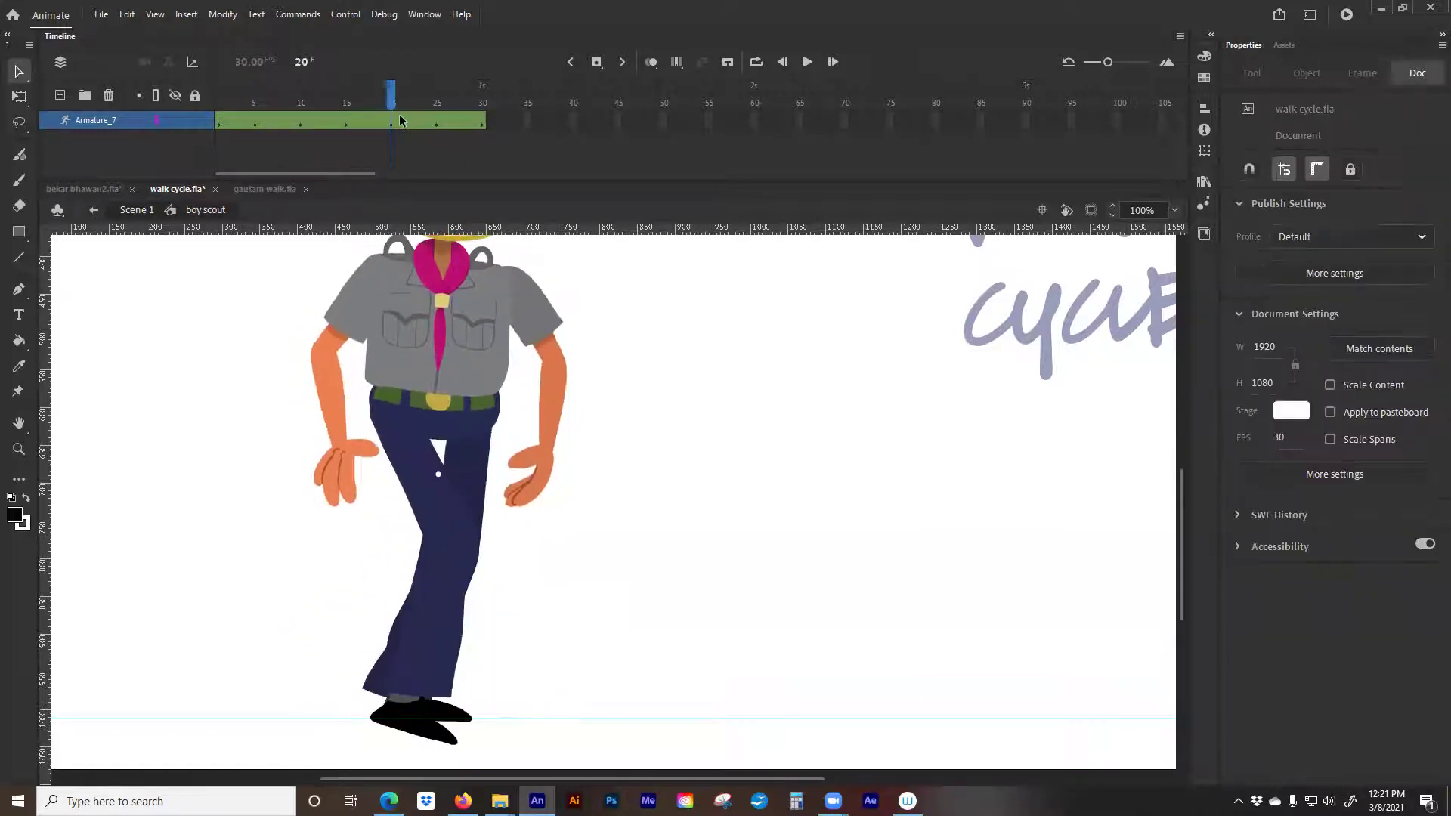
click(368, 689)
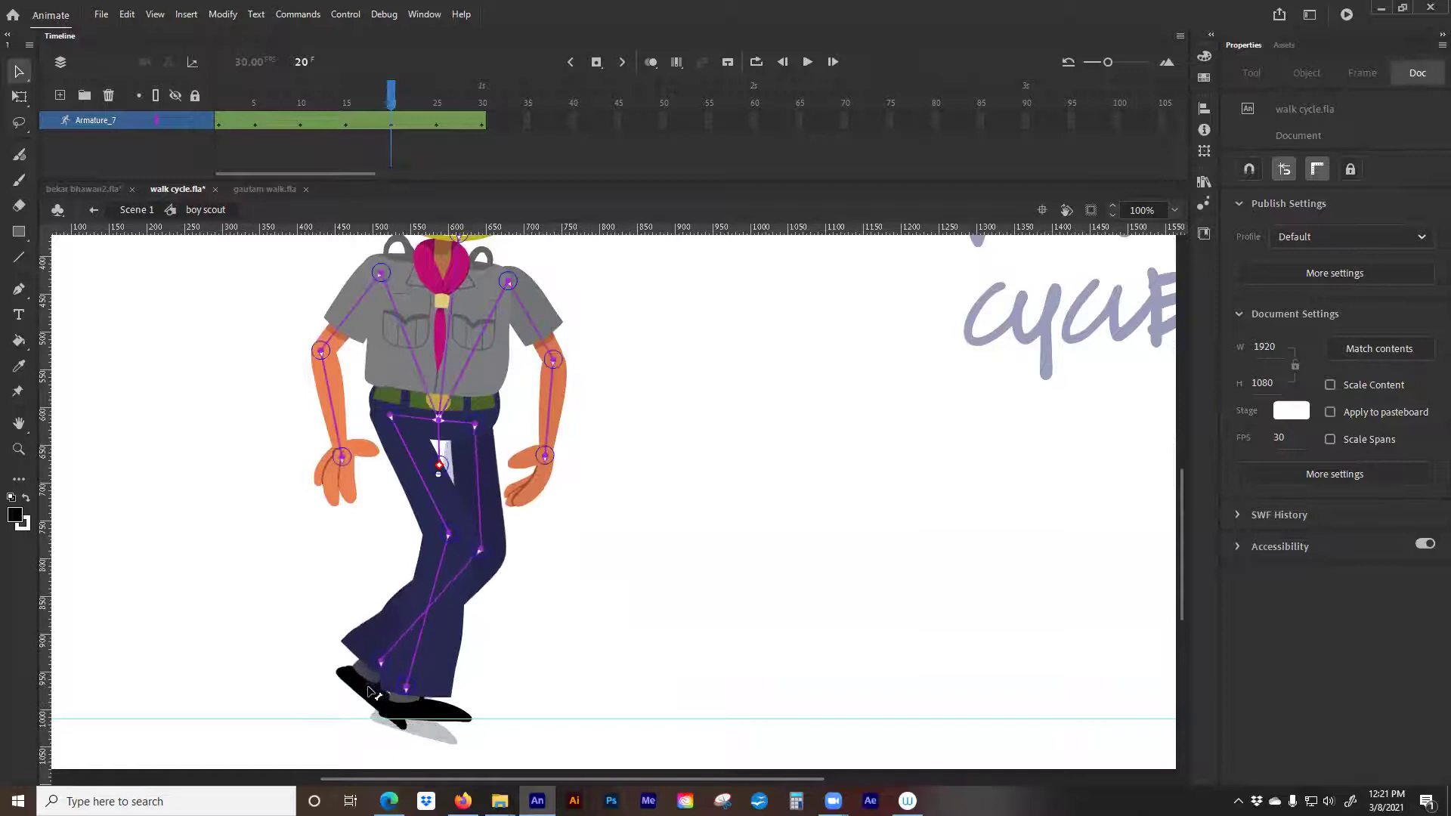
drag(336, 611, 333, 606)
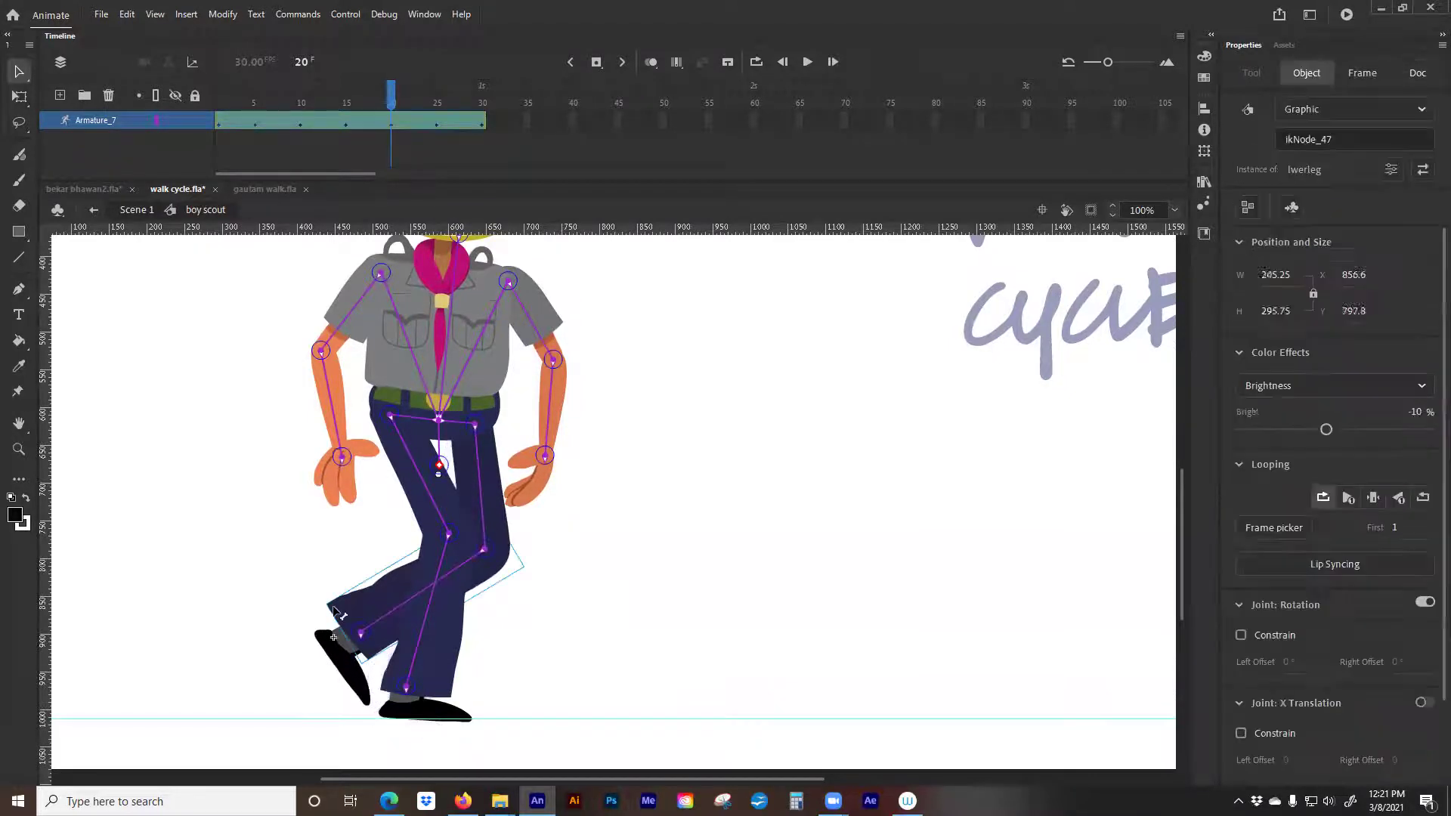
Scrub and play the walk from frame 1 to examine how the legs move through the passing poses
drag(338, 88, 202, 116)
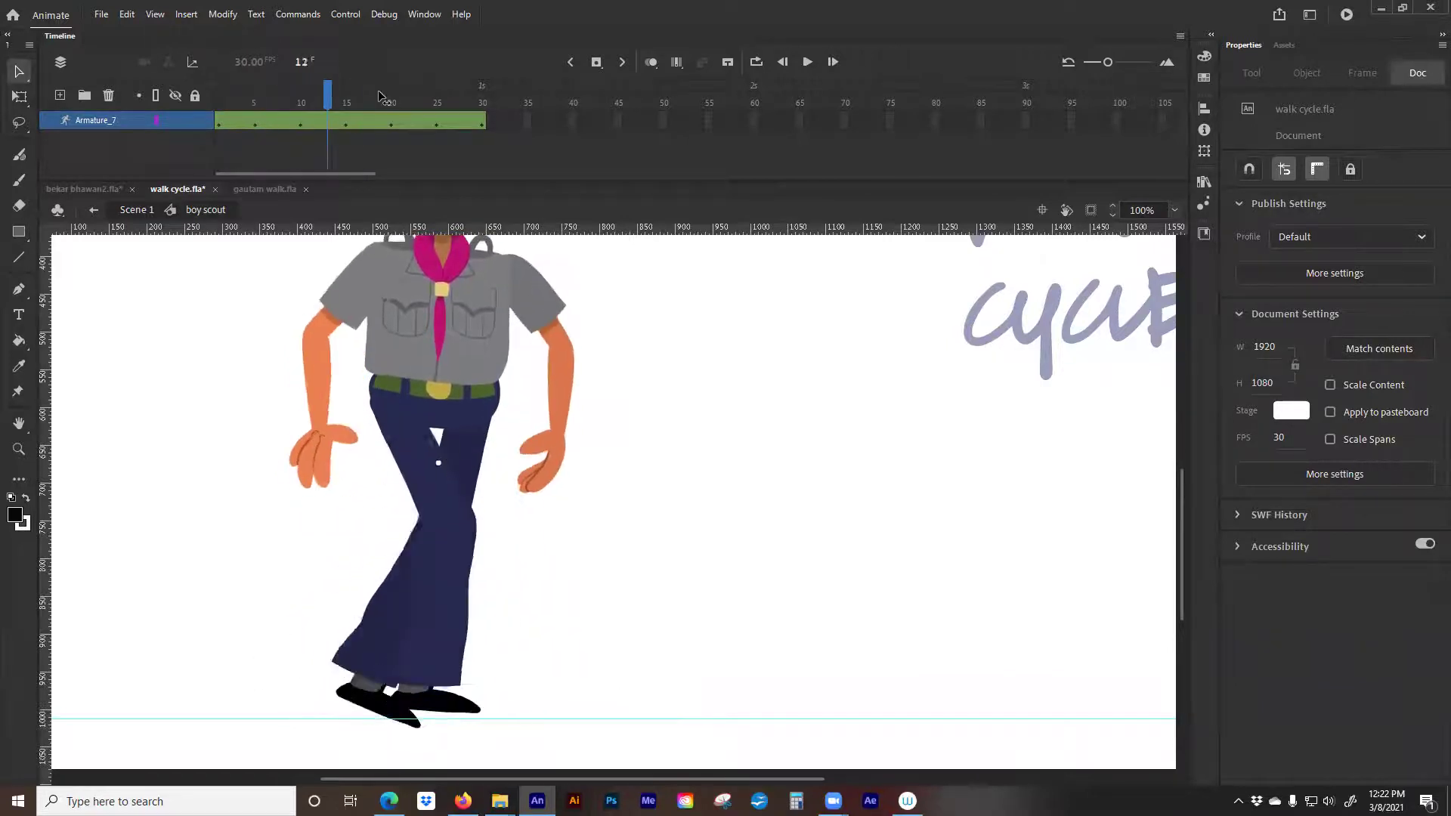
drag(381, 95, 120, 123)
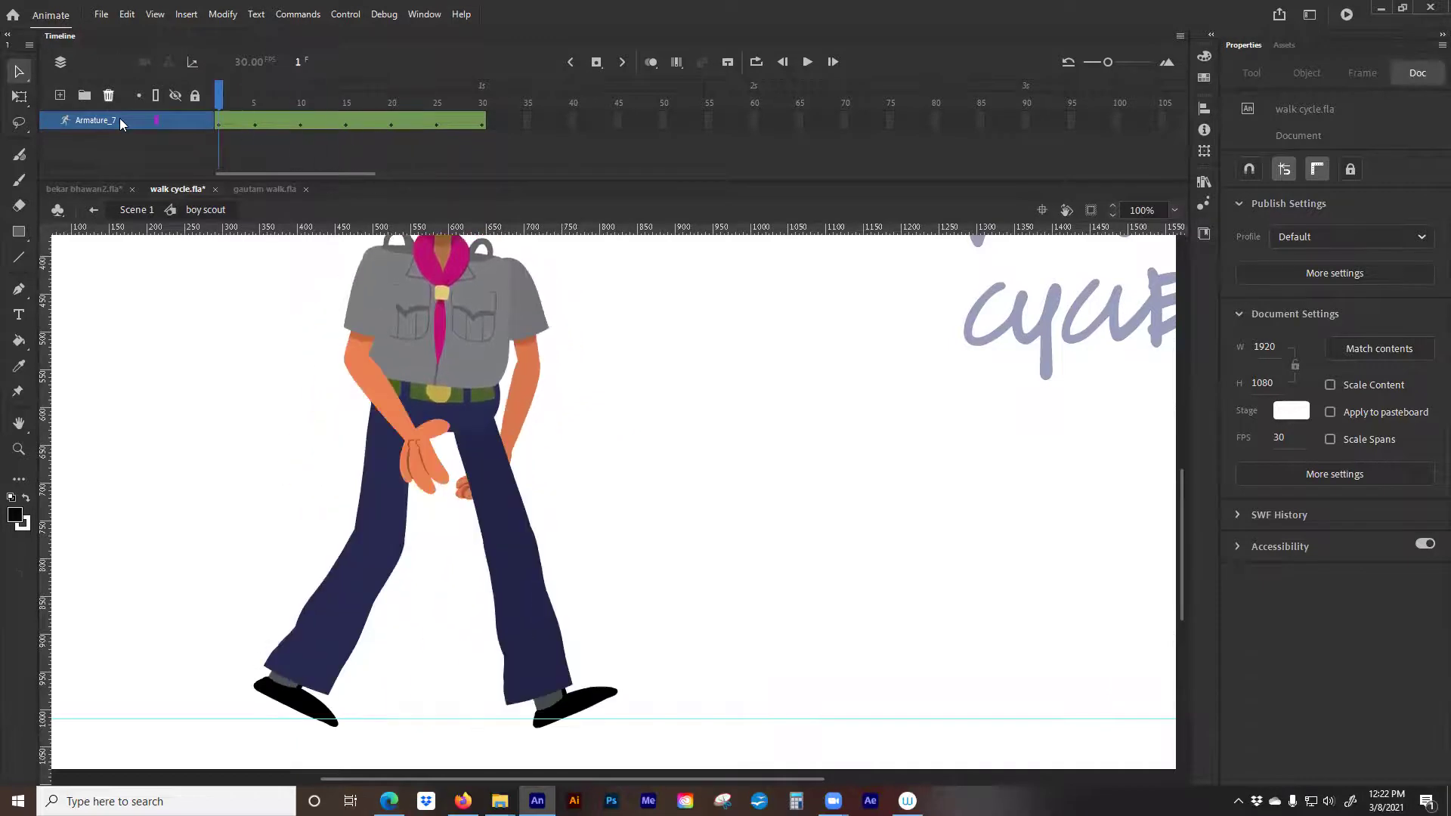
click(529, 650)
key(Return)
Repose the legs at frame 25, straightening the near leg with its foot flat on the guide and bending the far knee with its foot lifted
drag(221, 98, 391, 112)
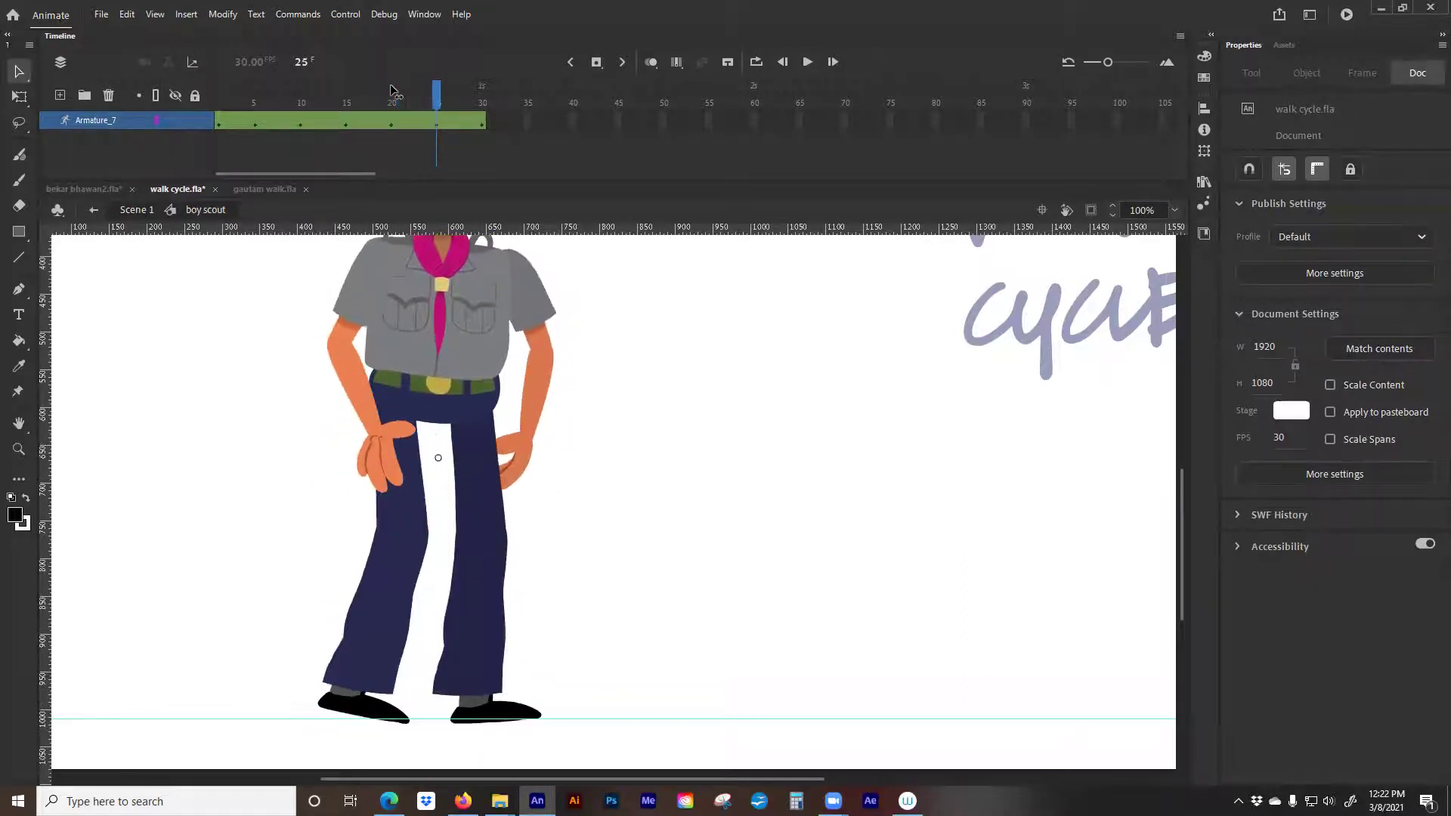
click(369, 666)
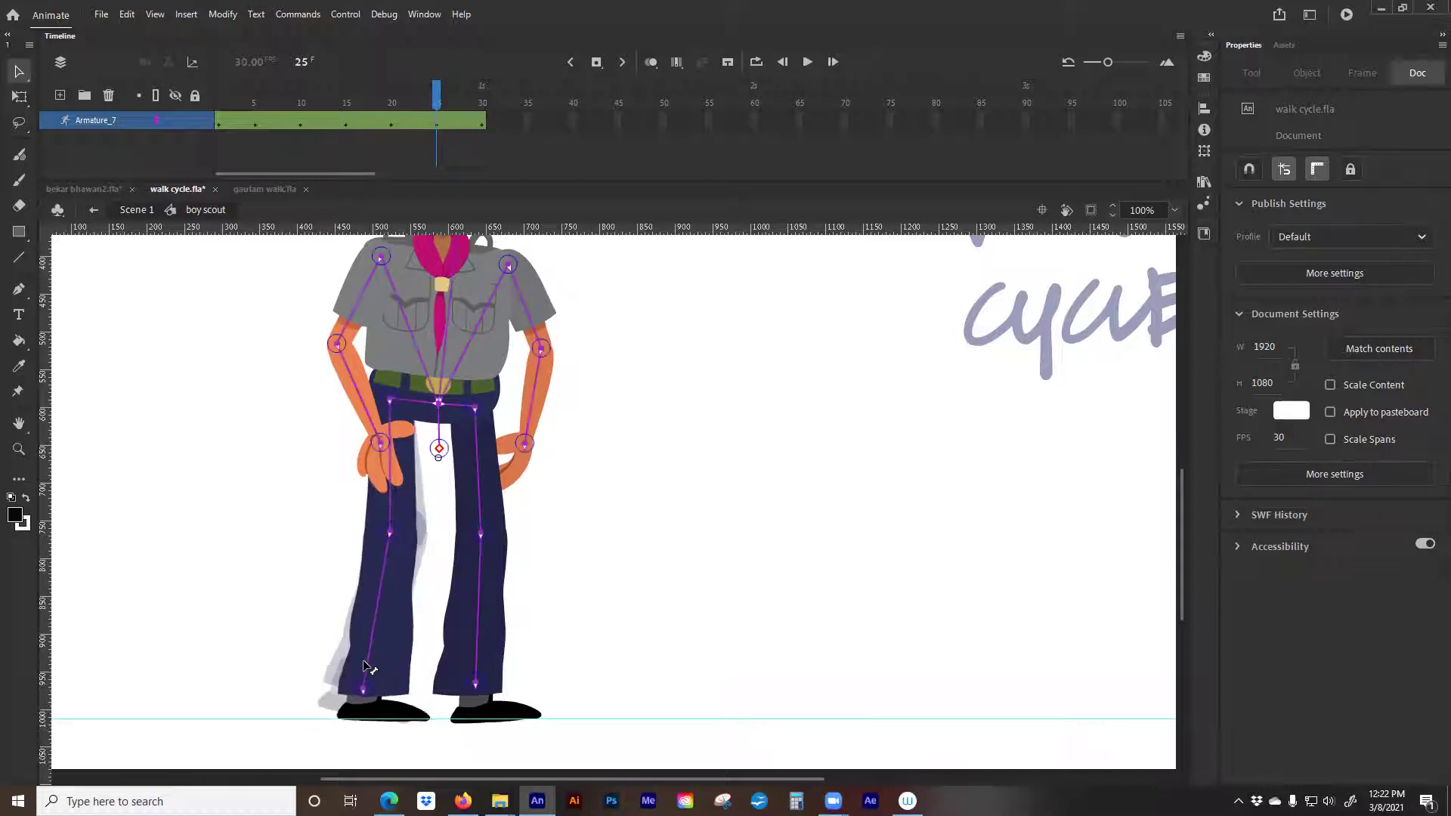
click(374, 699)
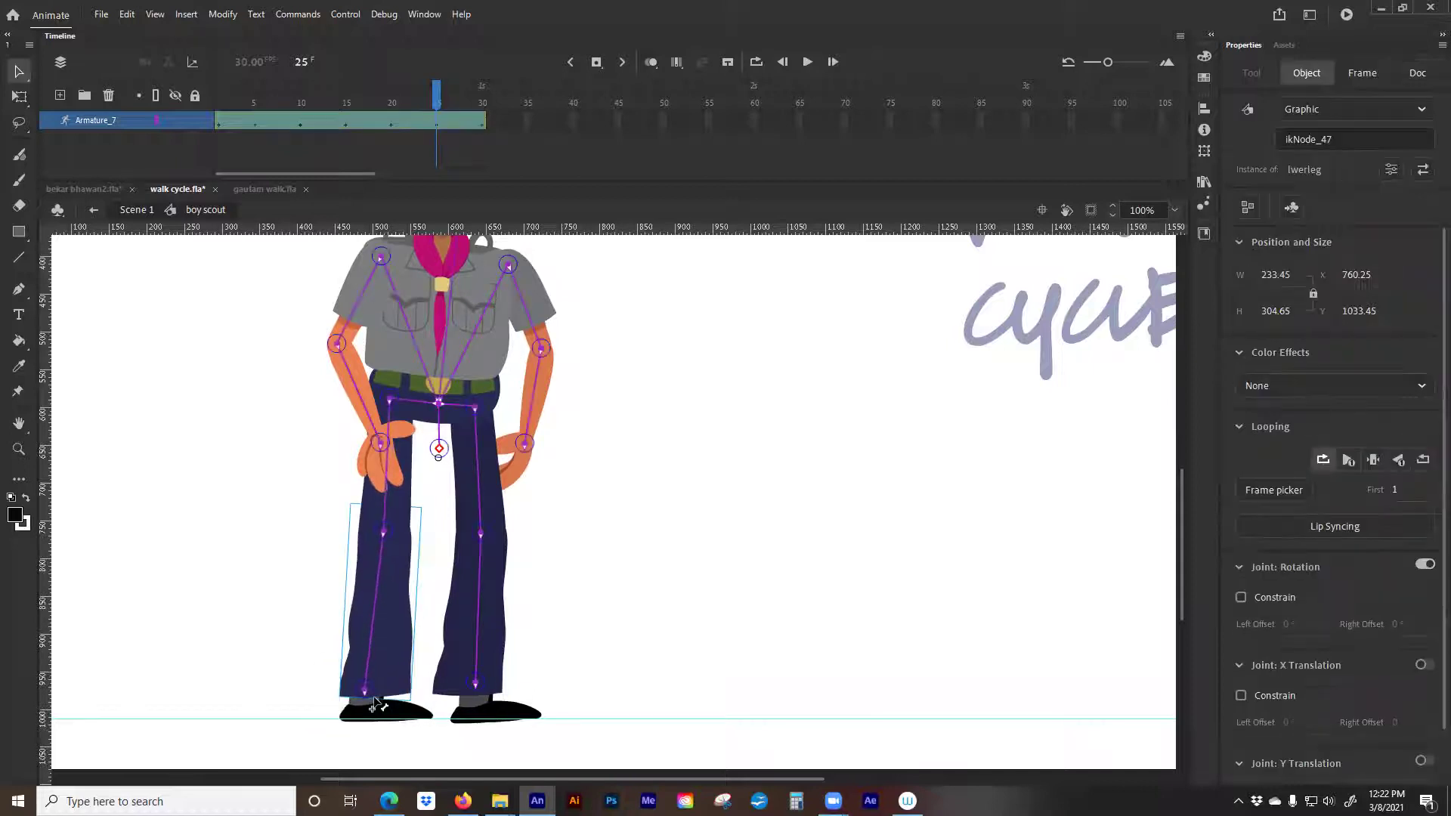
click(422, 716)
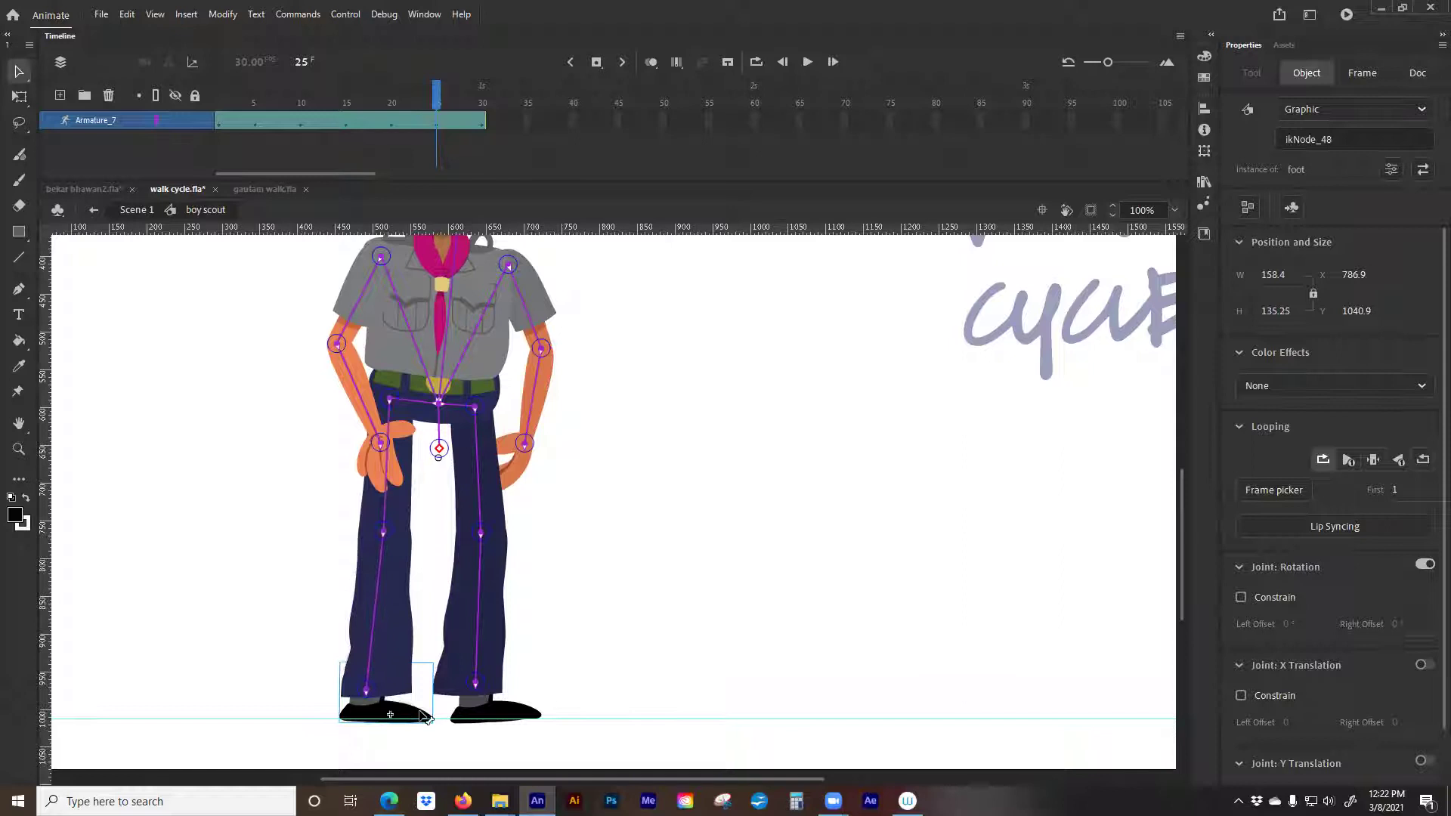
click(294, 92)
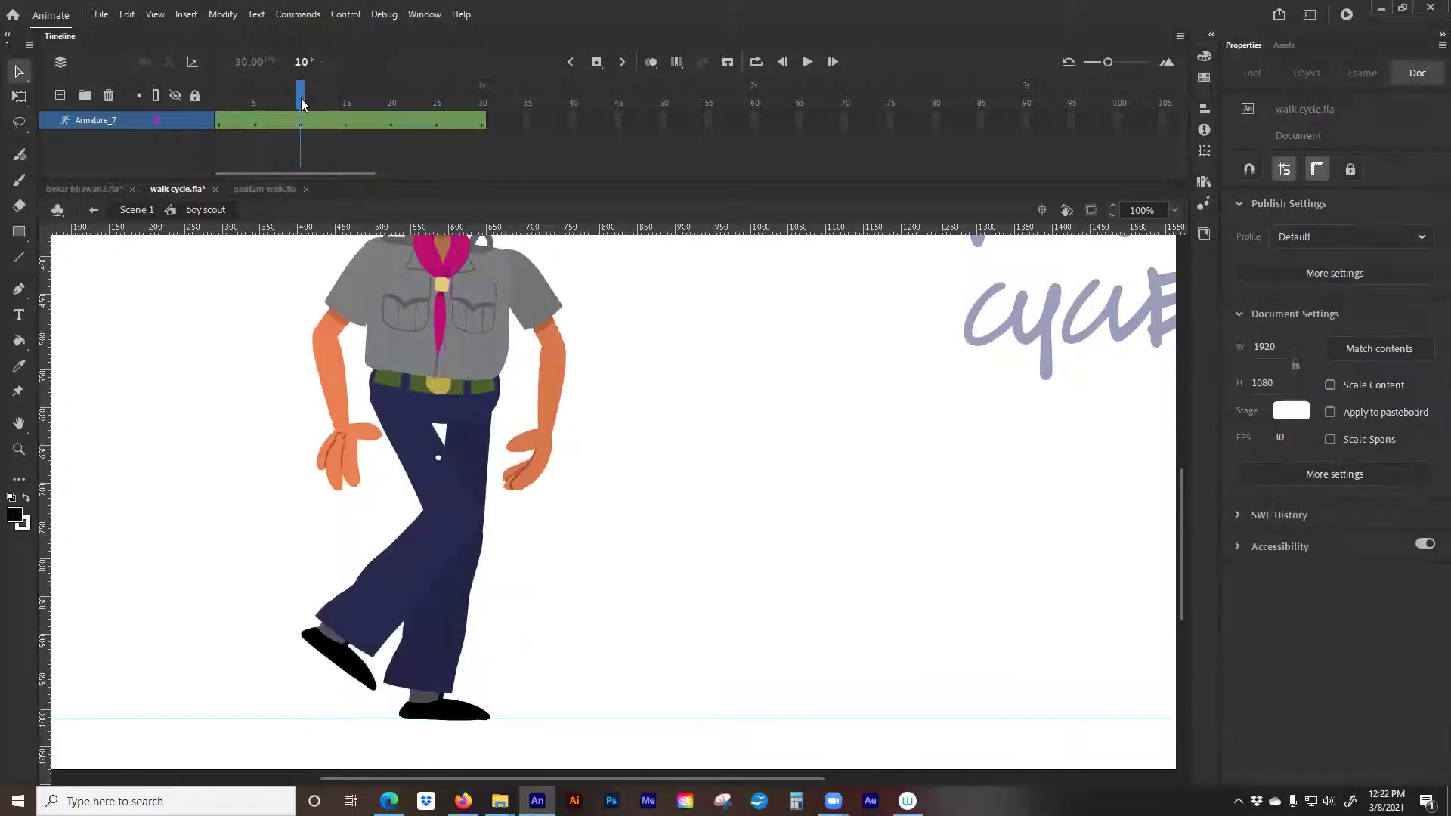
drag(329, 88, 436, 89)
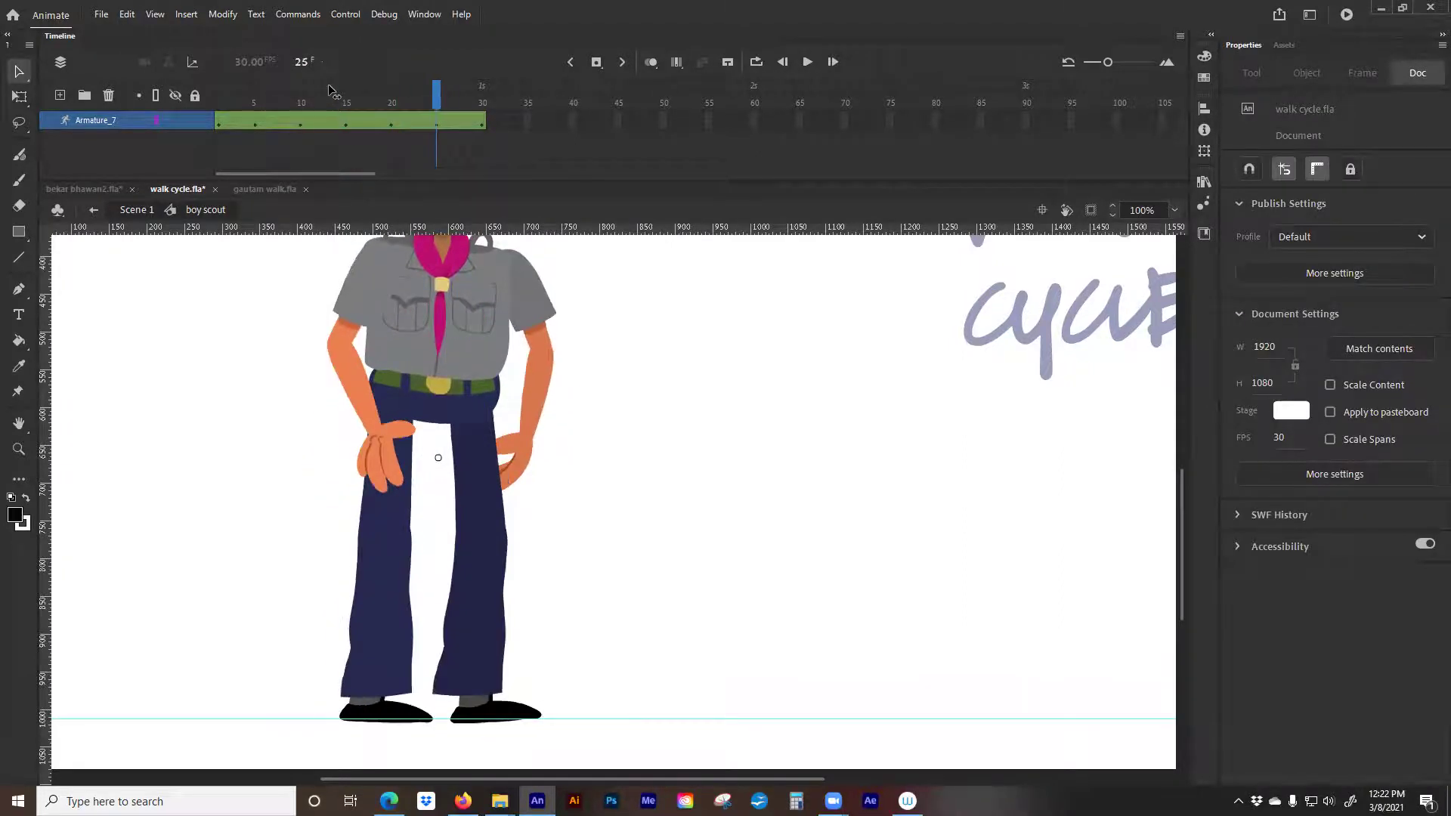
drag(461, 634, 457, 640)
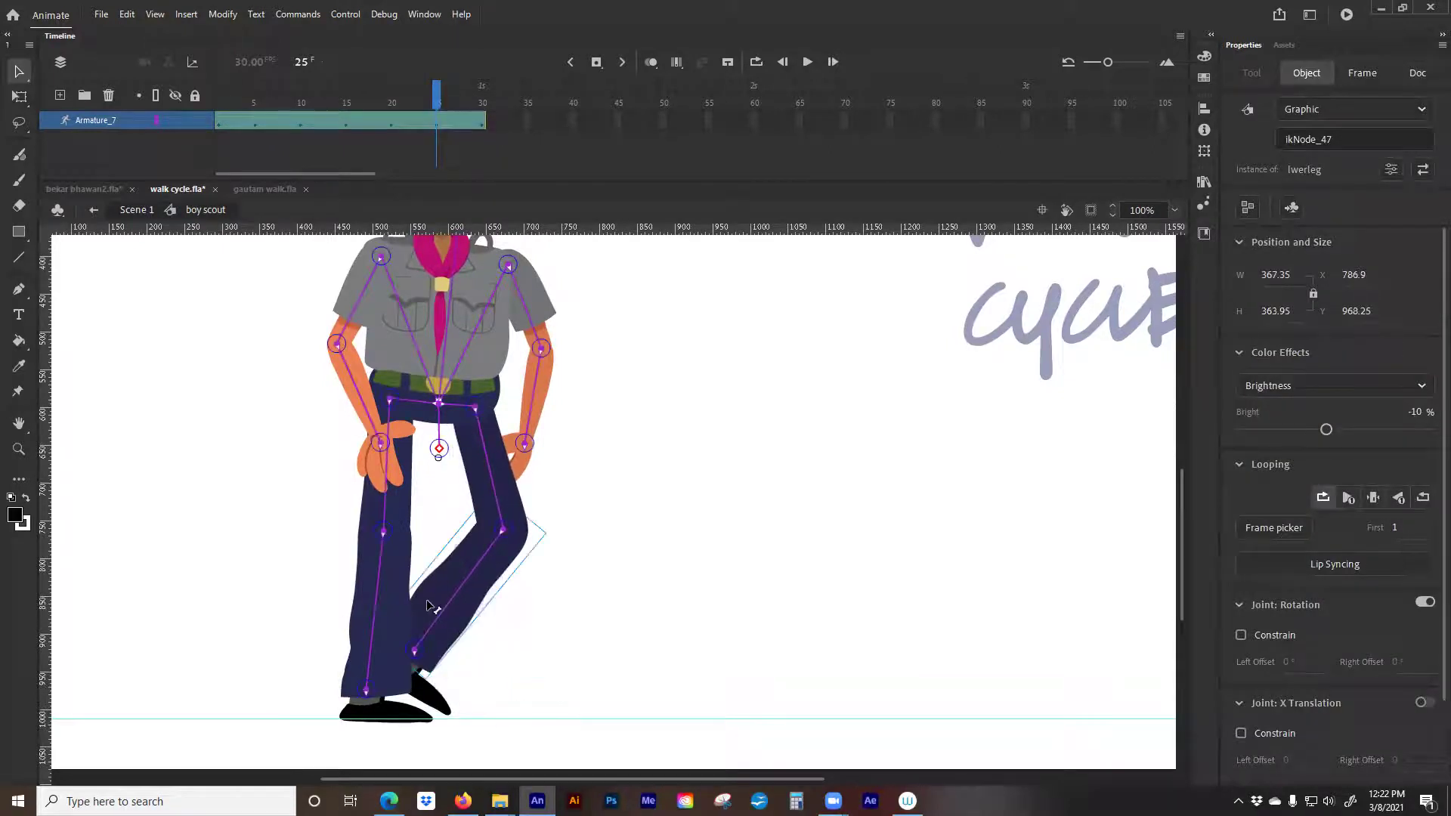
Play the walk inside the boy scout symbol and again in Scene 1 to review the whole figure's motion
click(225, 99)
key(Return)
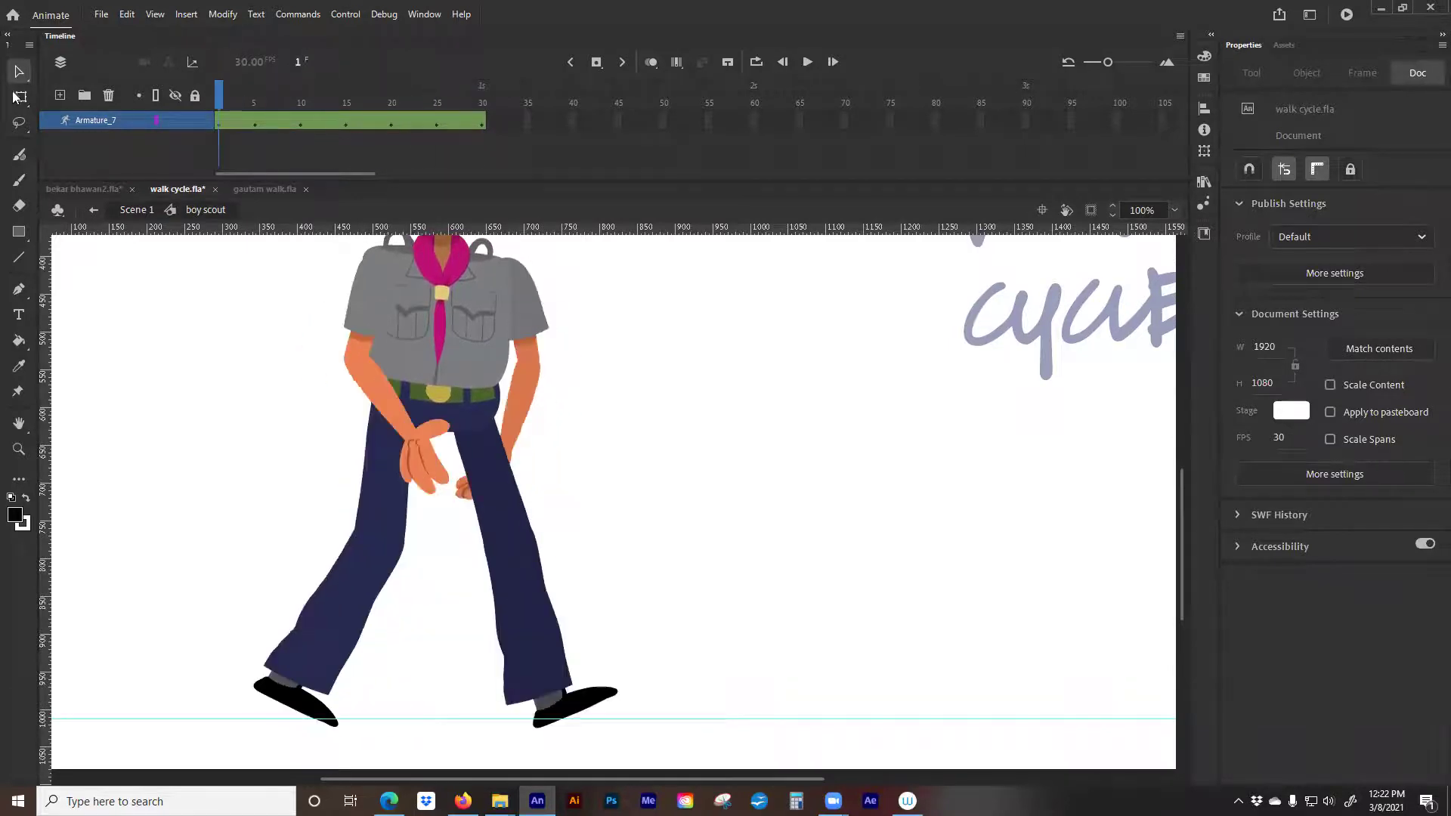
key(ctrl+minus)
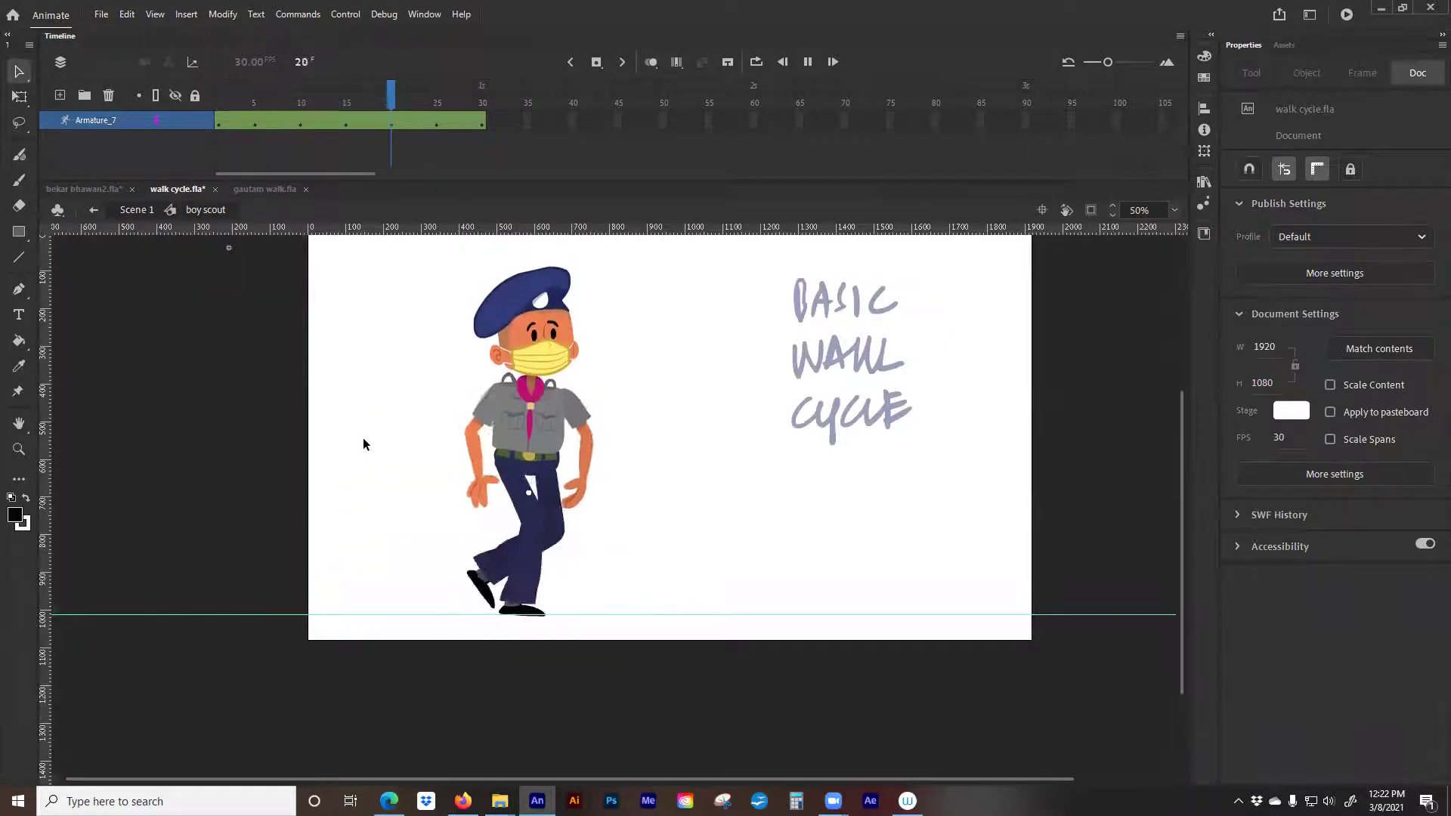
click(131, 211)
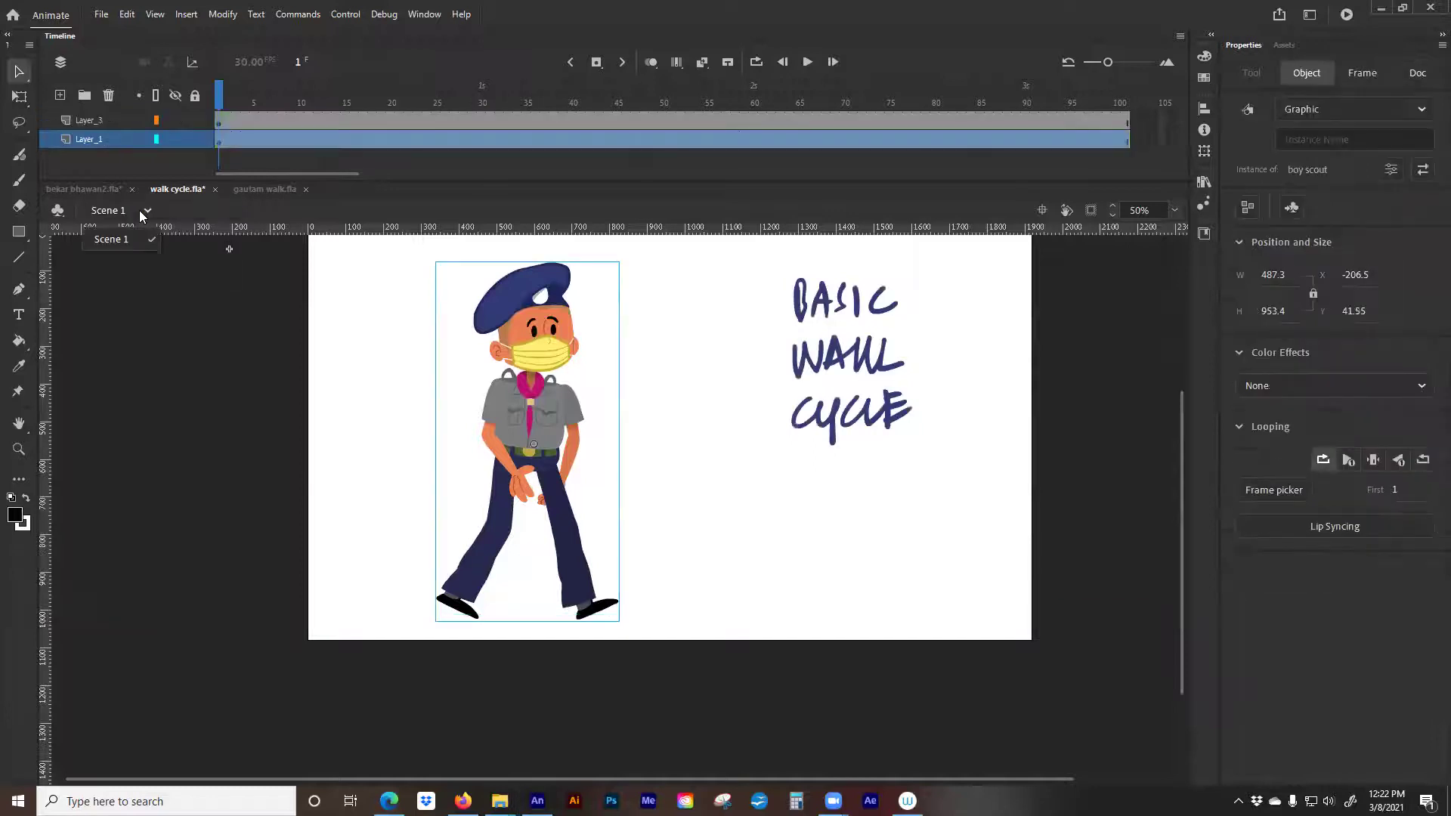
key(Return)
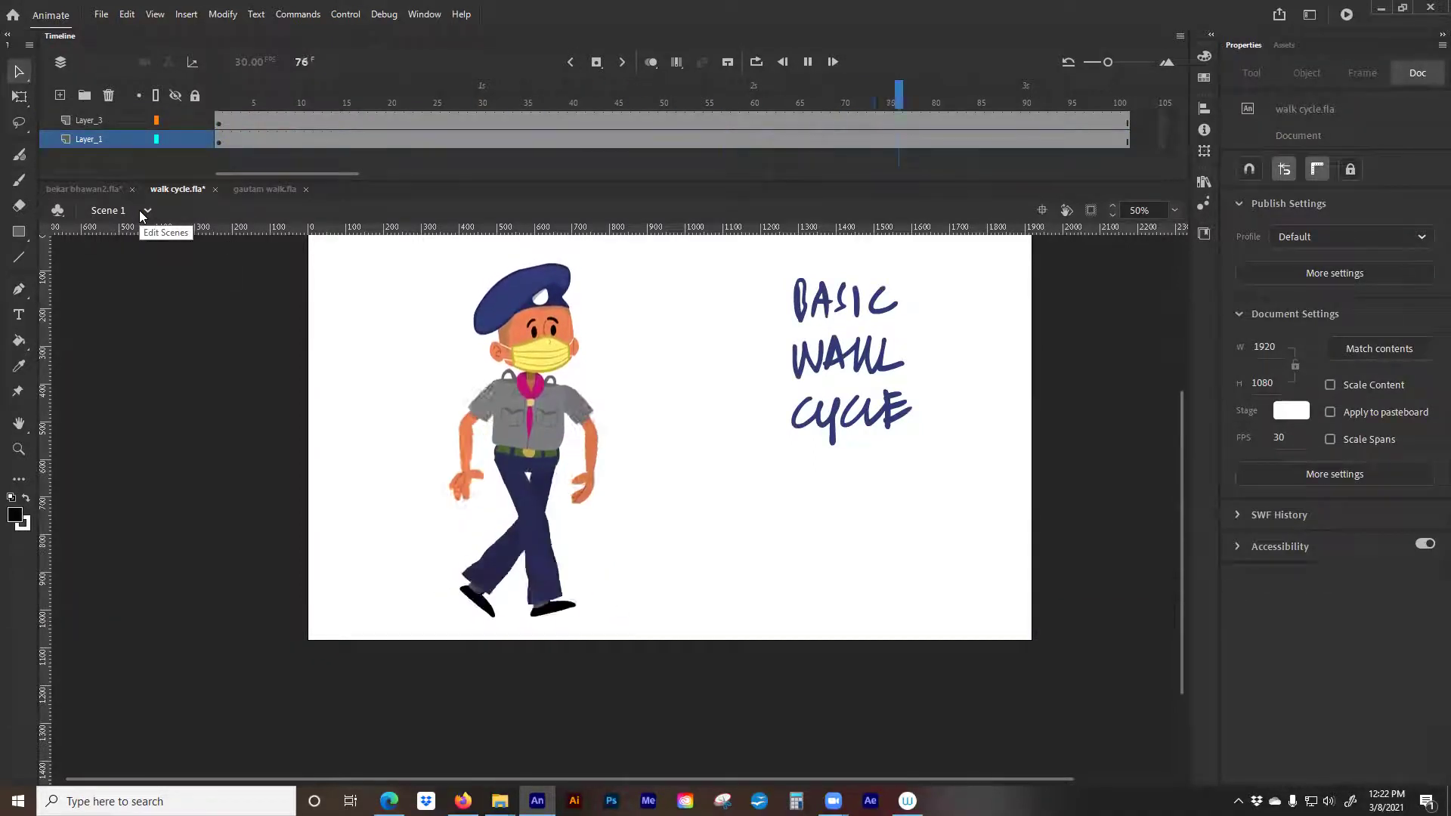
key(Return)
key(Return)
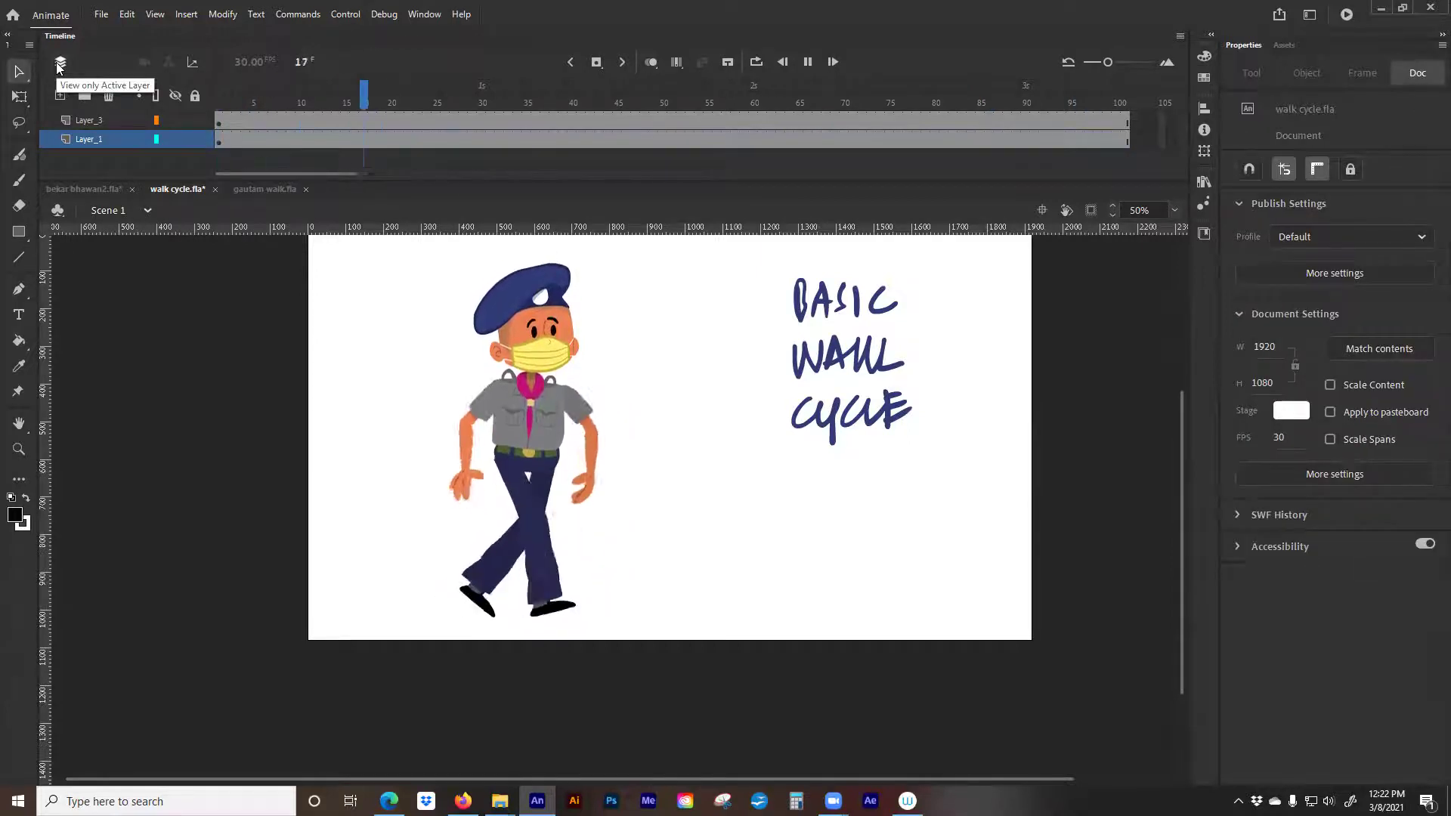
Reopen the boy scout symbol and play and scrub its frames to examine the arm and leg poses up close
click(257, 97)
click(218, 96)
double_click(523, 429)
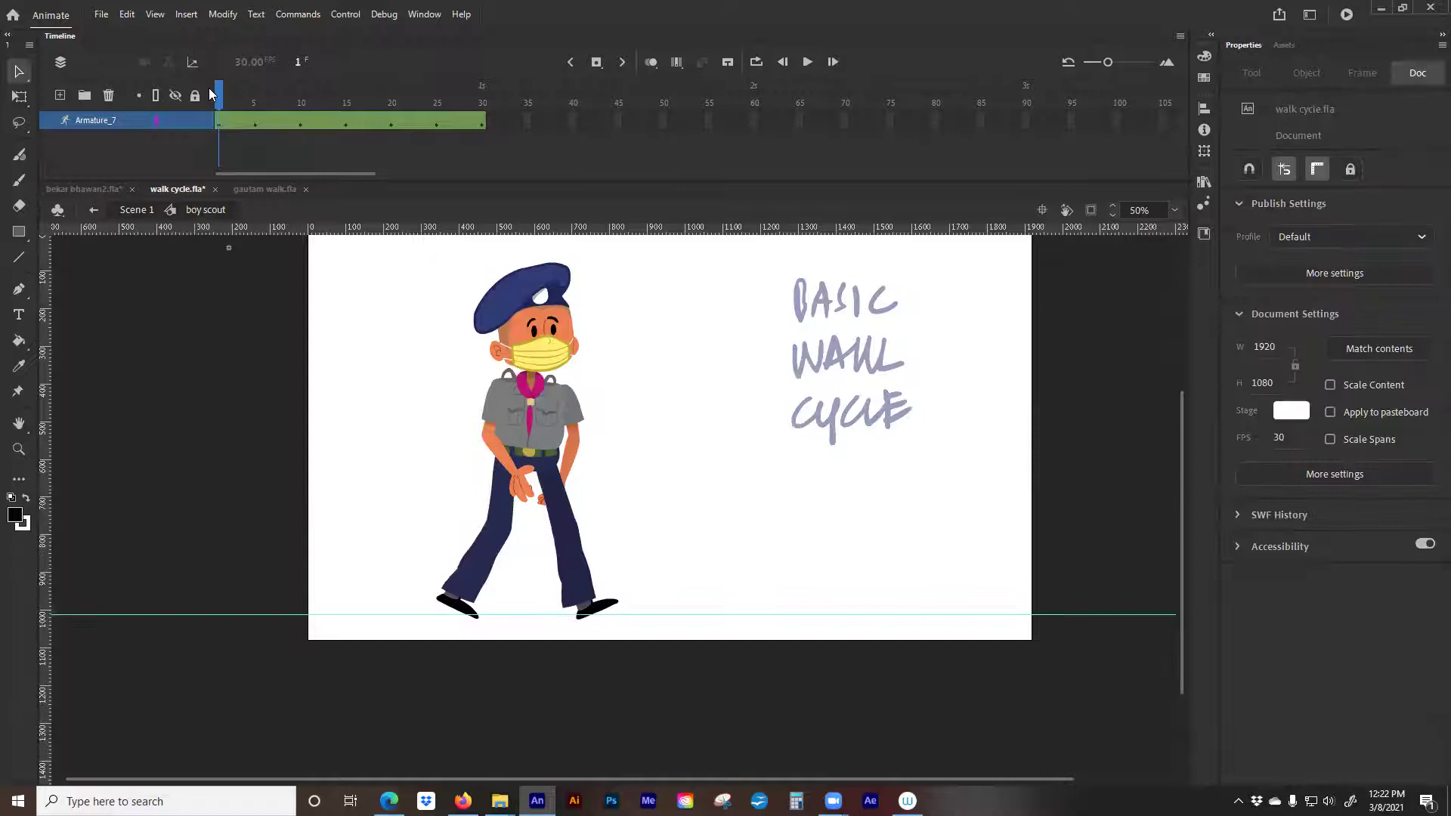
key(Return)
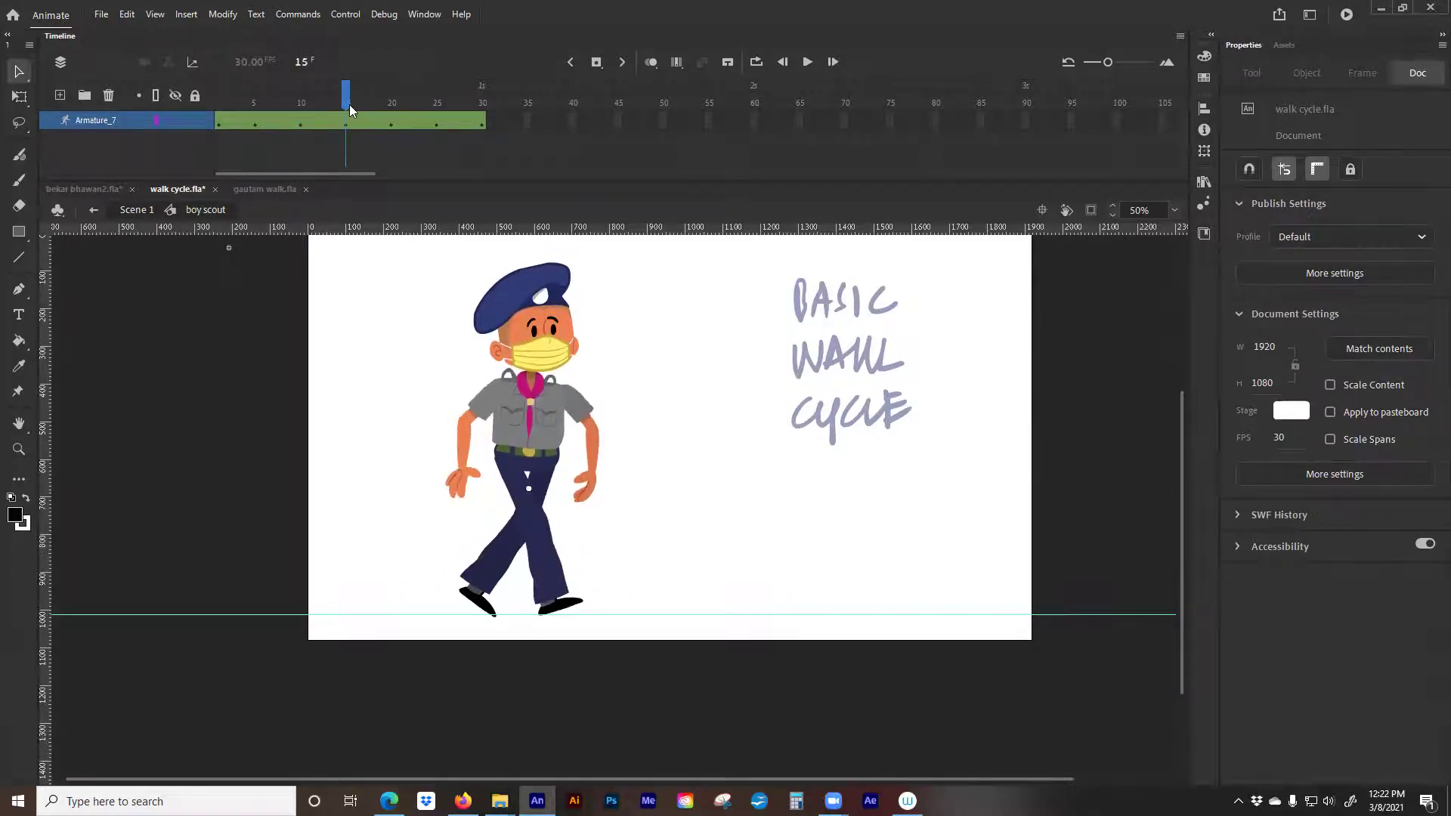
key(ctrl+equal)
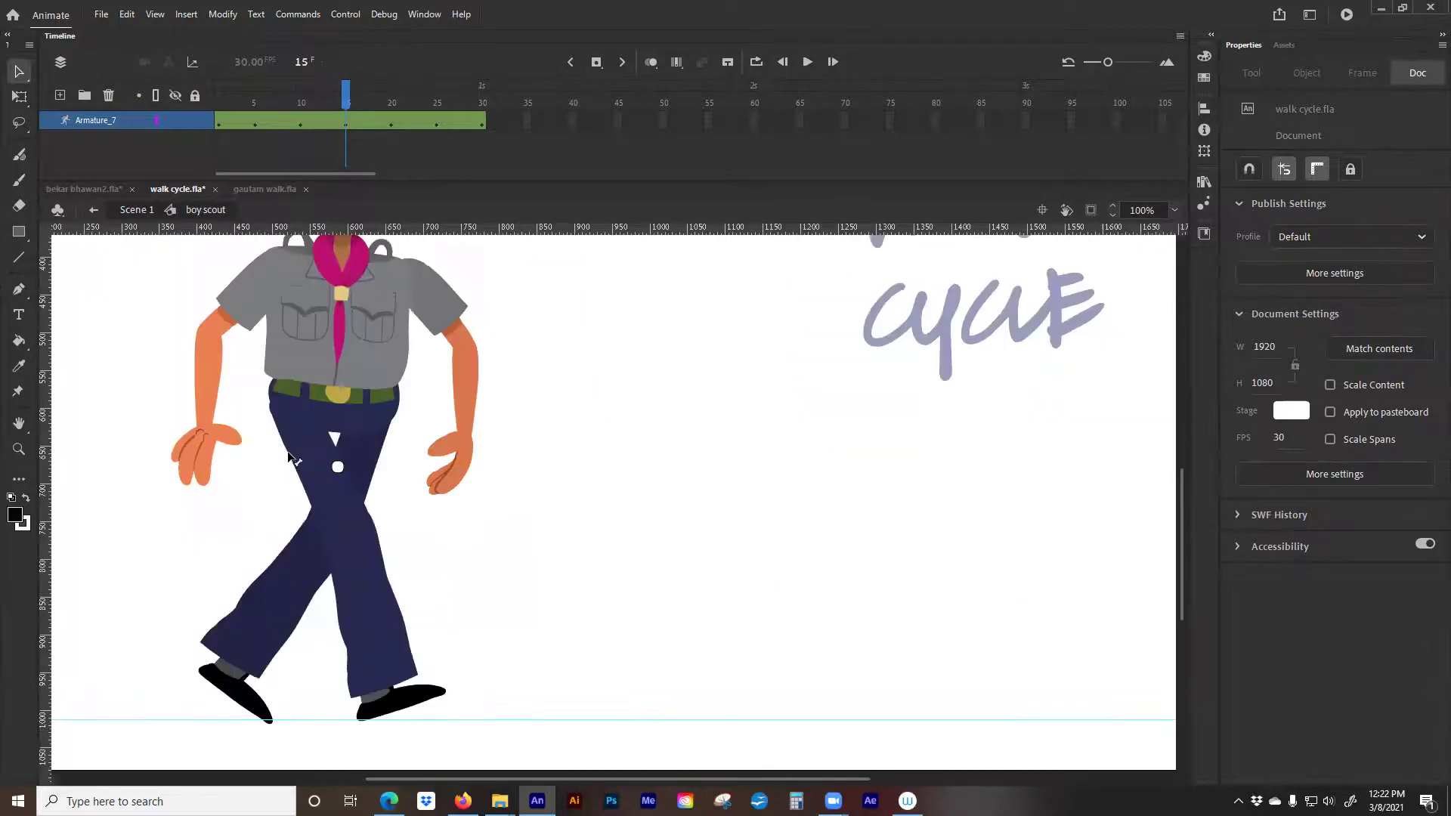
drag(249, 503, 308, 561)
drag(345, 90, 218, 87)
key(Return)
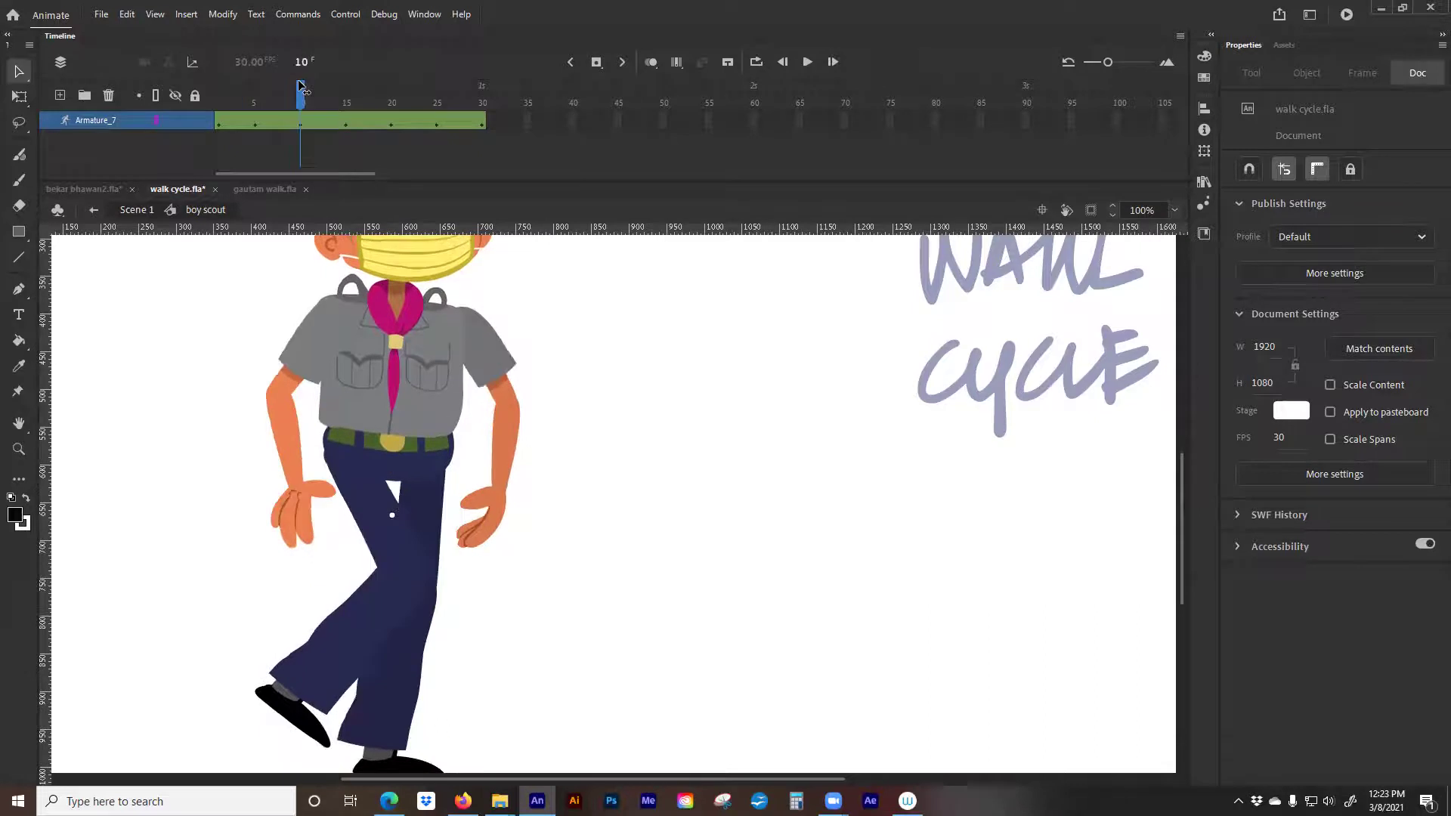
Adjust the far arm's pose at frame 10, moving the forearm slightly outward and refining the palm
click(303, 87)
click(488, 511)
drag(500, 453, 505, 450)
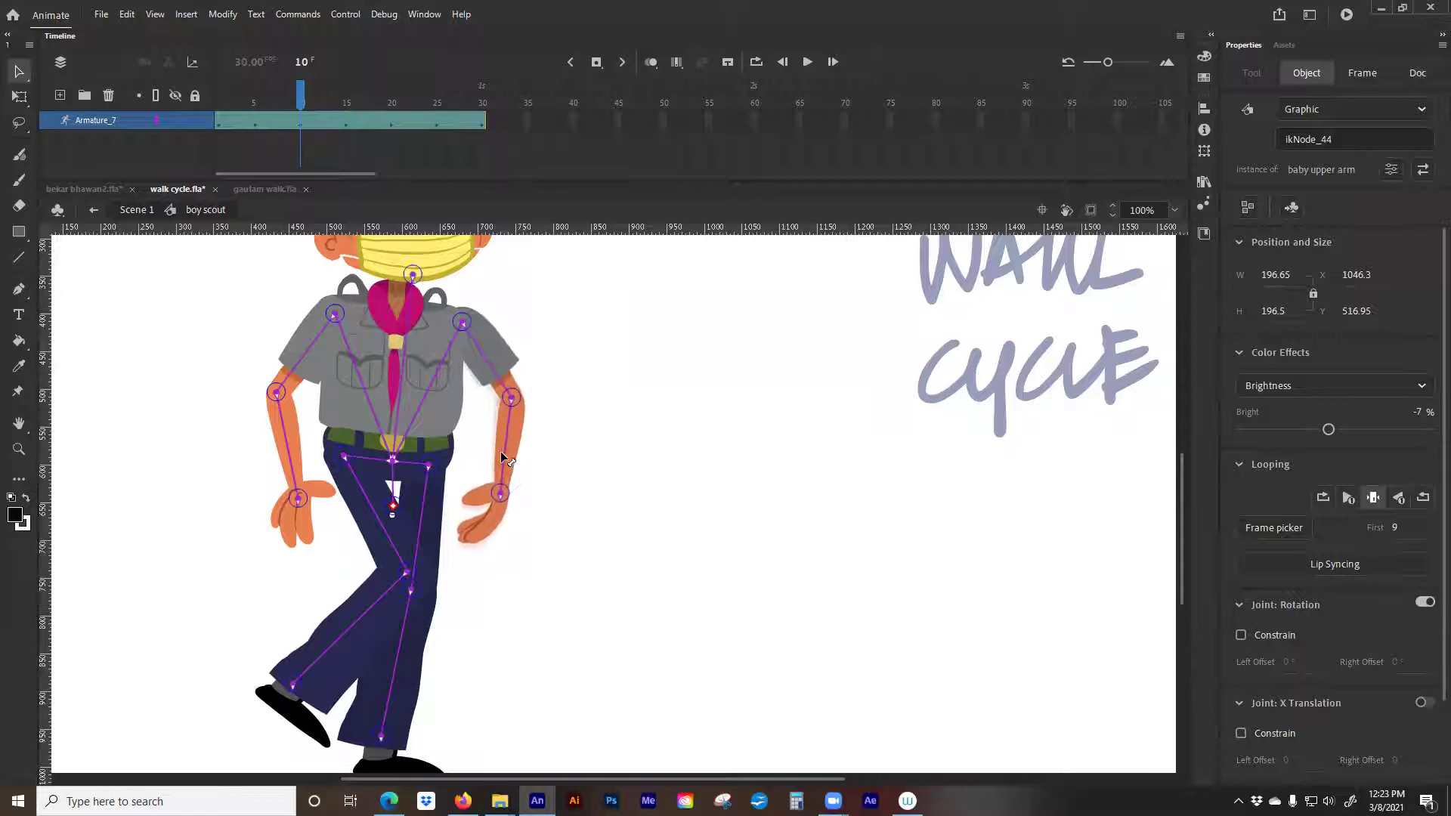
click(459, 537)
Swing the far forearm outward at frame 15 and rotate its palm so the fingers point downward and away from the body
drag(293, 92, 346, 93)
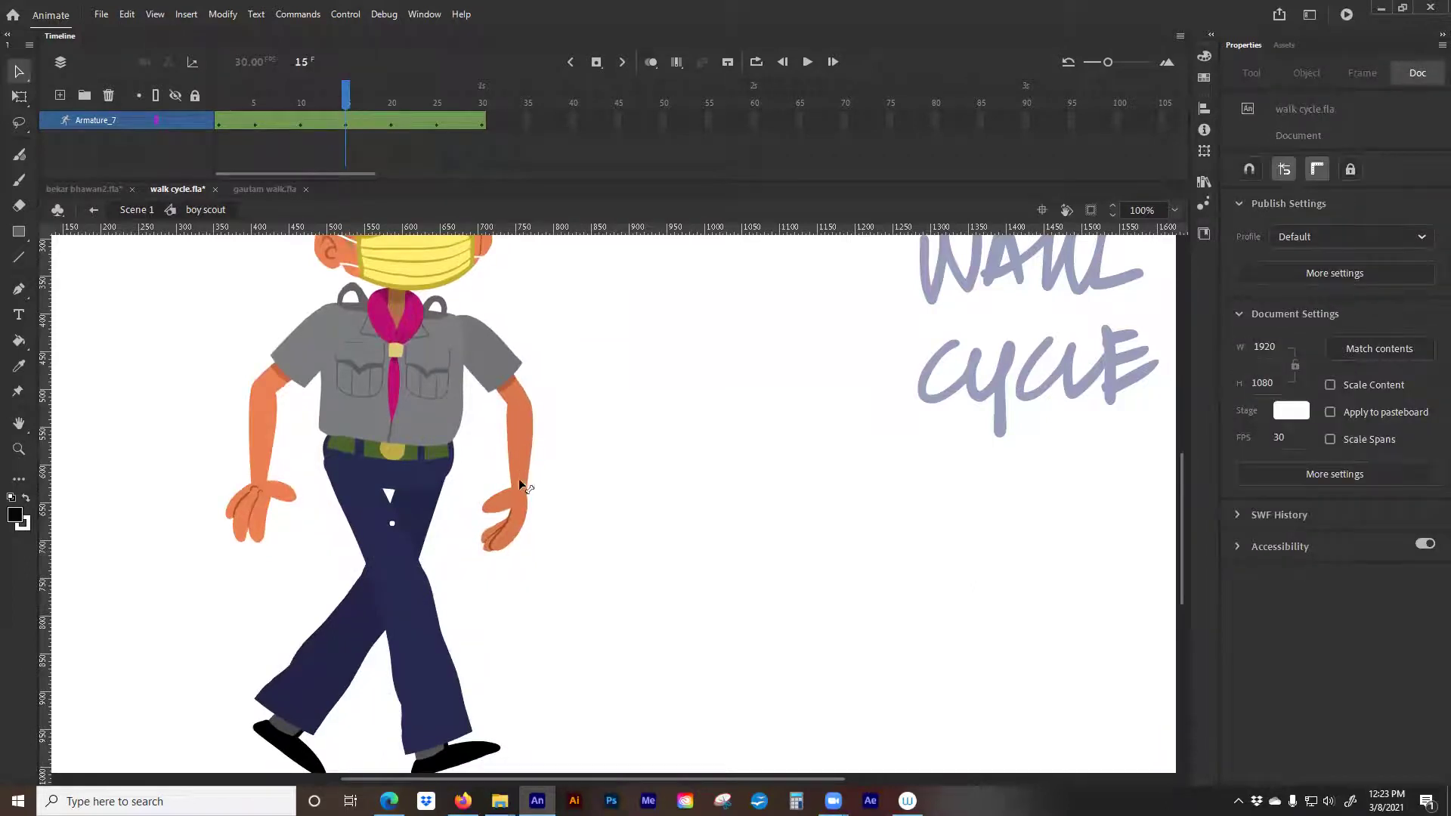
drag(522, 474, 521, 470)
drag(520, 533, 551, 525)
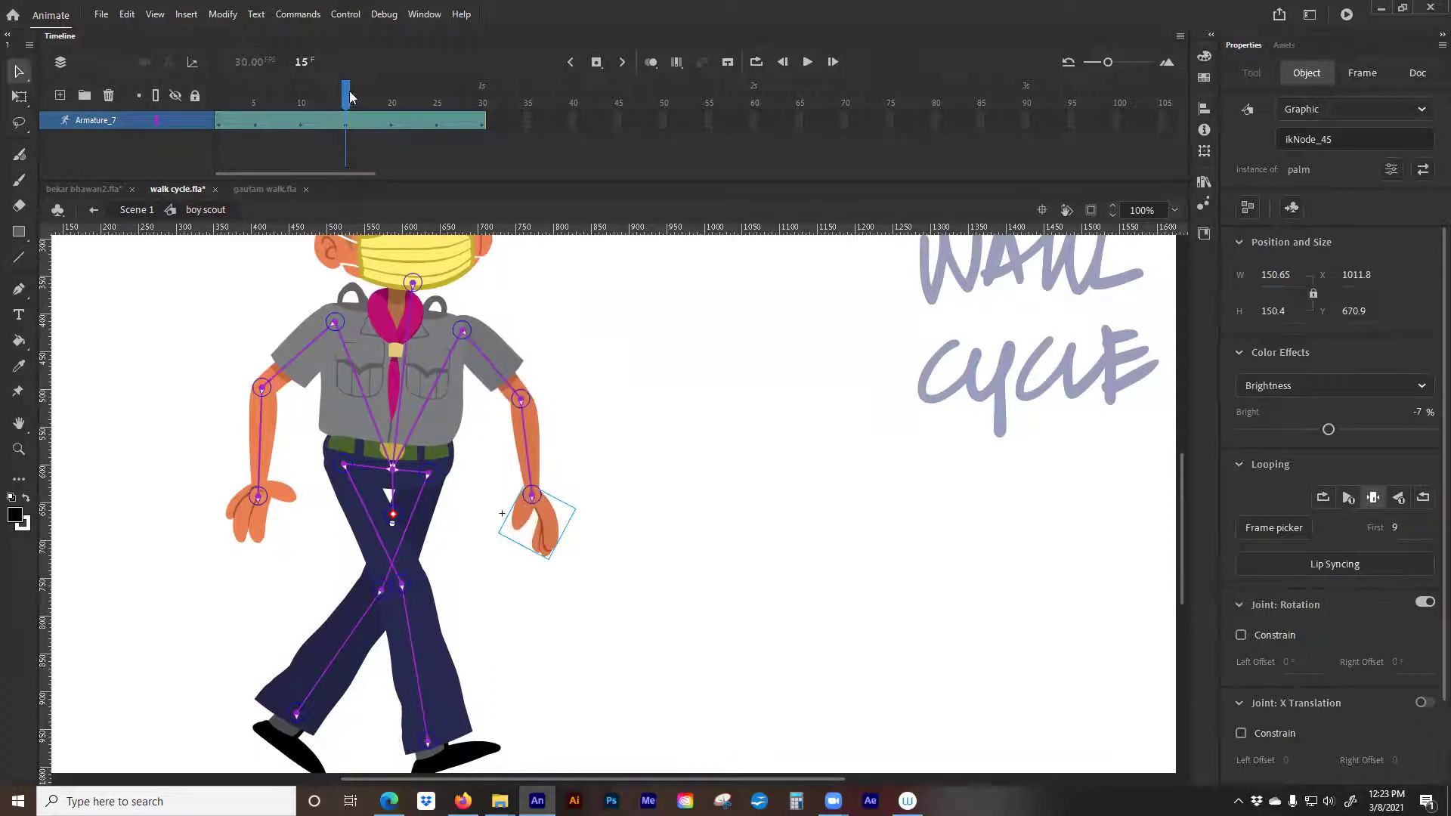
Repose the far forearm and palm at frame 20 to continue the arm swing
drag(347, 92, 390, 91)
drag(480, 548, 481, 550)
mouse_move(500, 459)
mouse_down()
mouse_move(520, 453)
mouse_move(494, 480)
mouse_up()
Adjust the far hand's pose at frames 25 and 5, checking the arm swing by playing the walk
drag(387, 97, 436, 97)
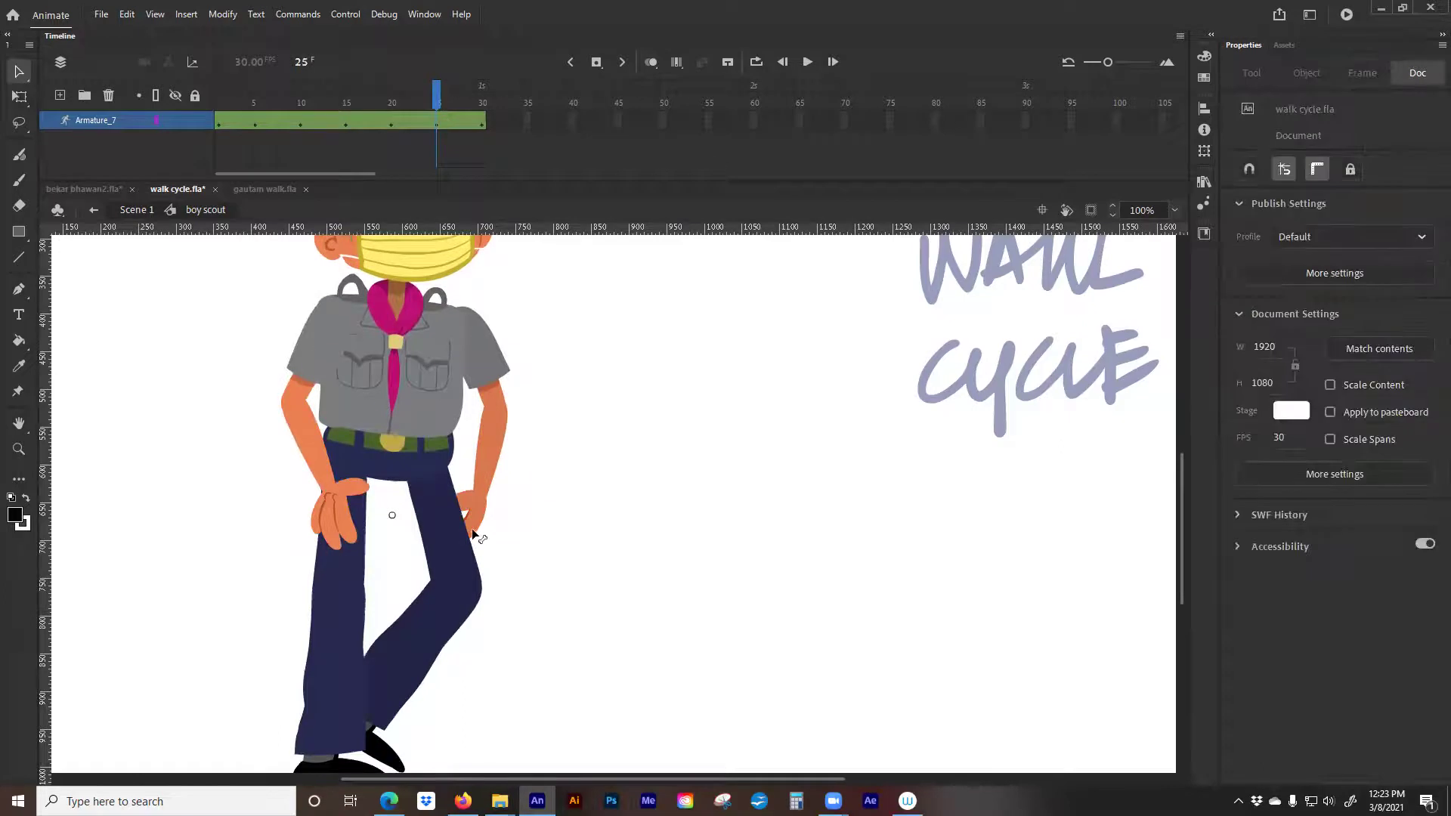
click(472, 533)
key(Return)
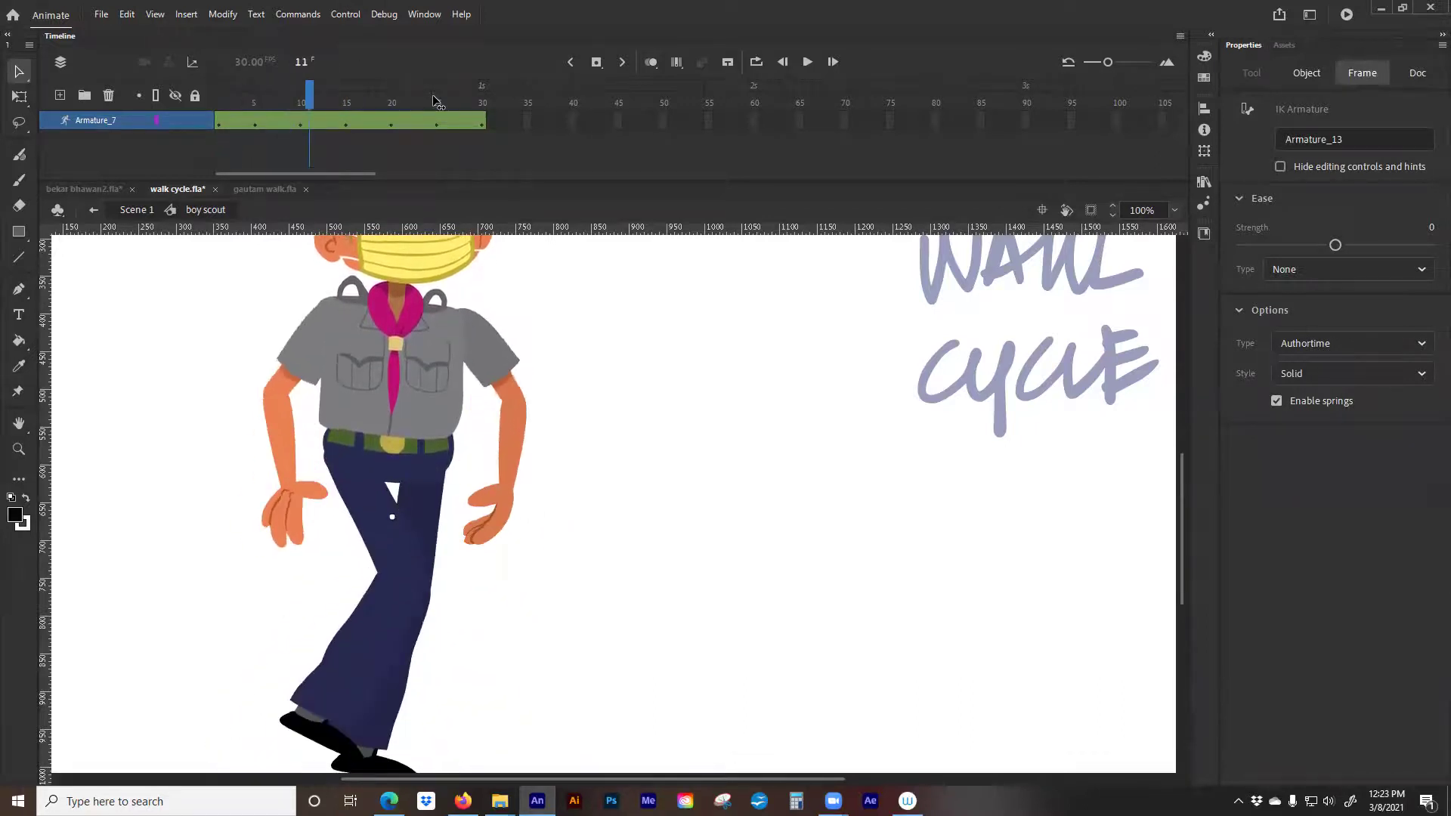
click(424, 569)
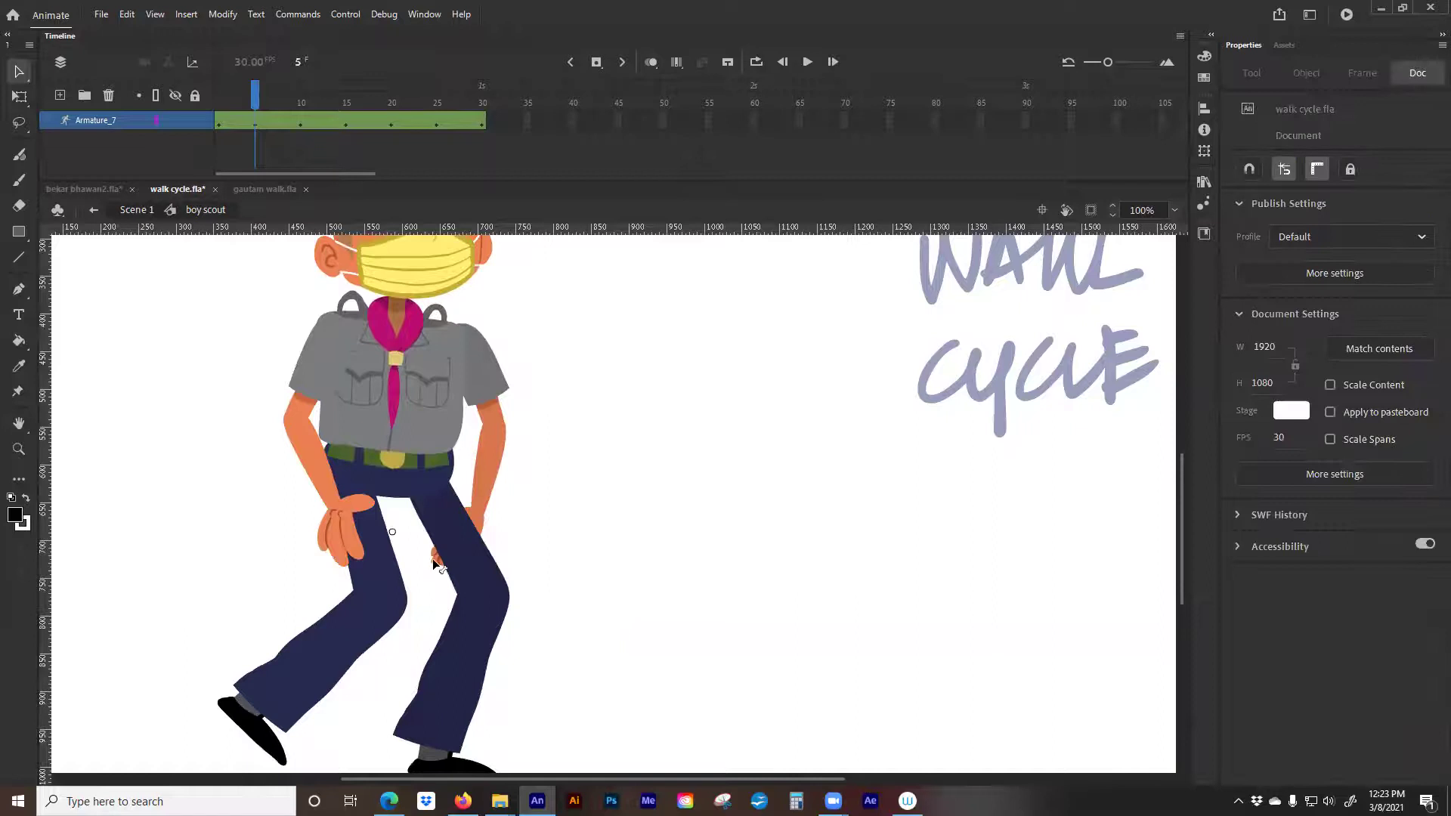
click(434, 561)
click(253, 101)
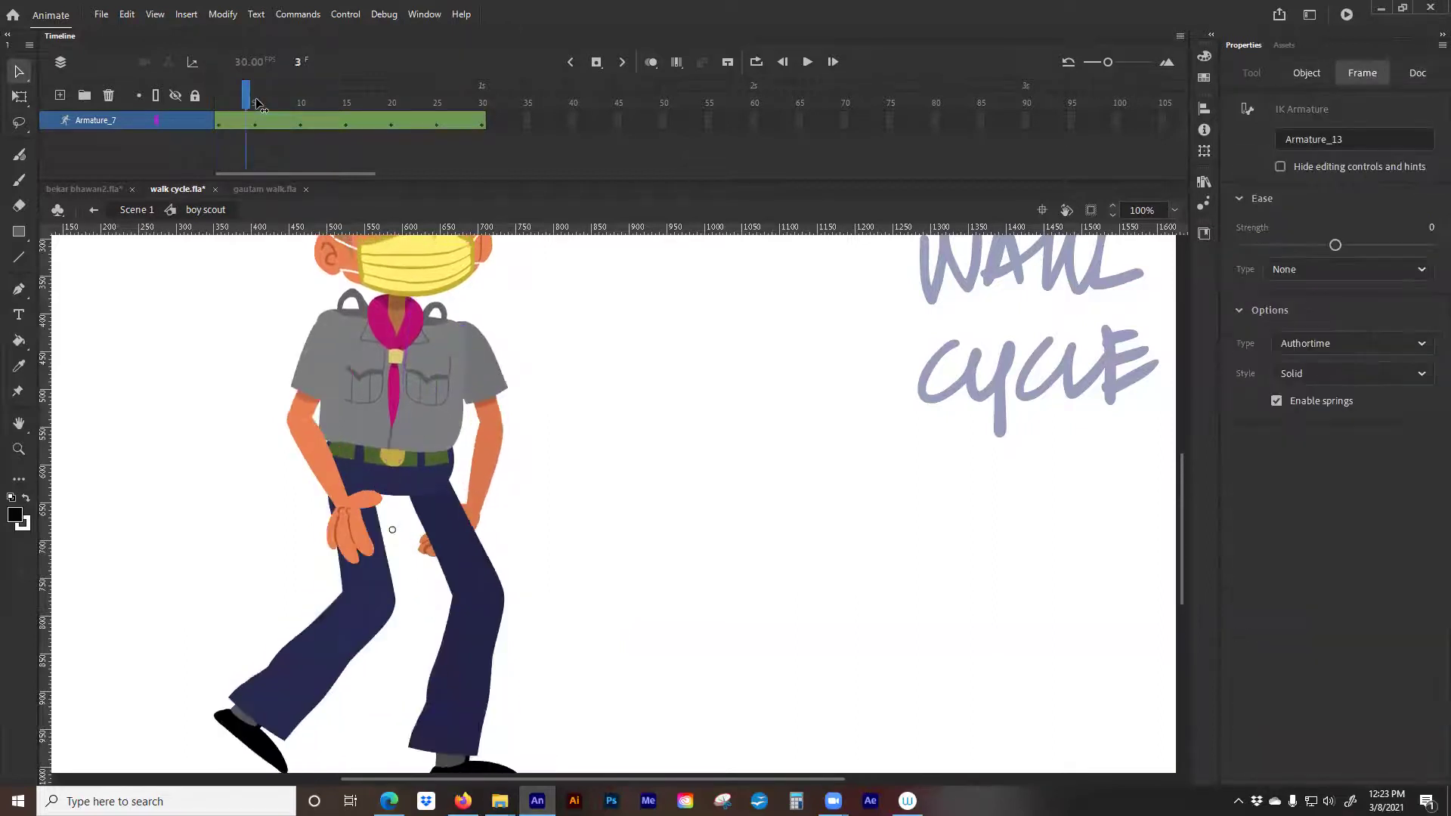
key(Return)
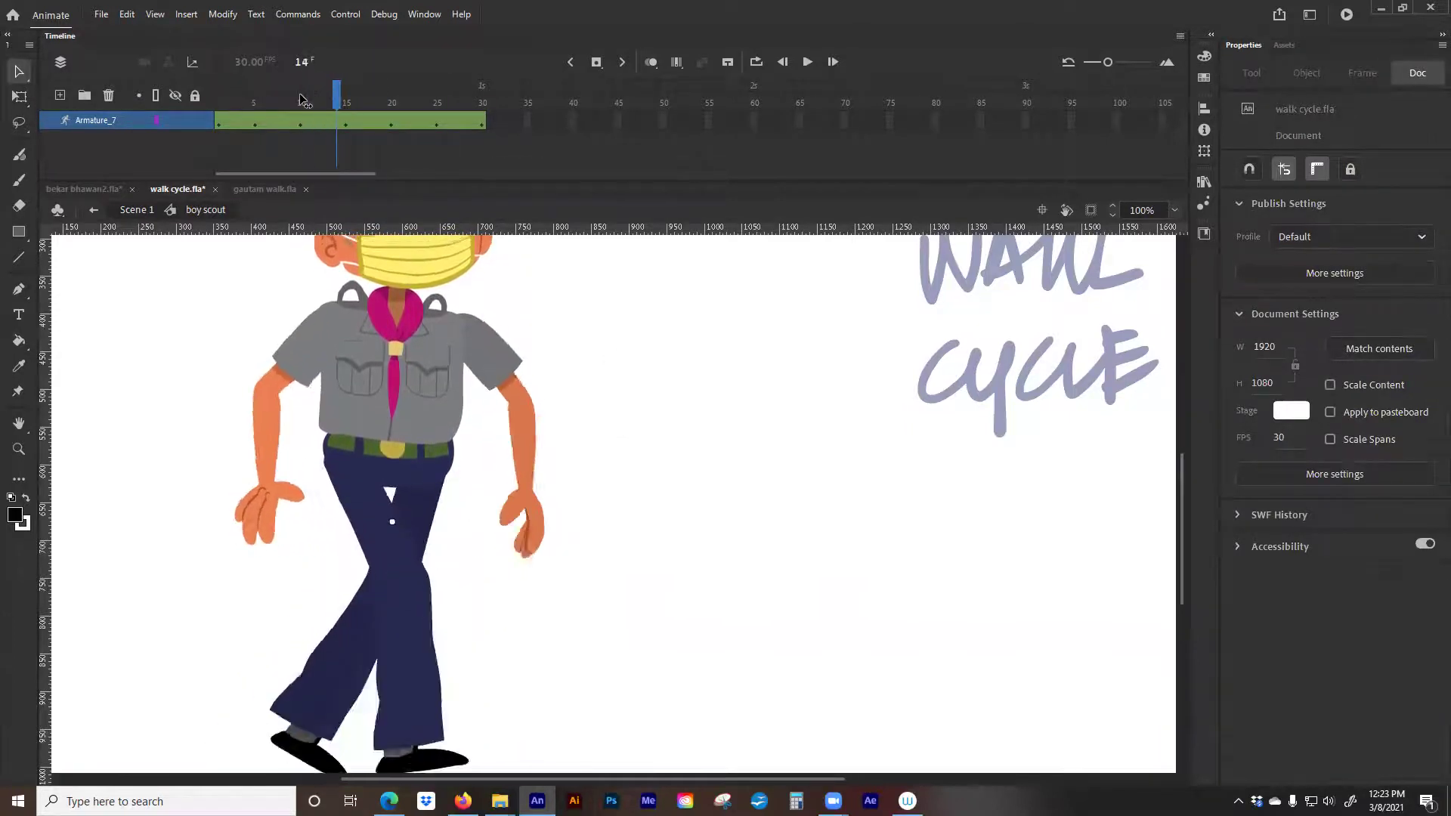
Refine the far palm's rotation at frames 15 and 20, and play the walk to check the hand movement
click(348, 124)
click(543, 557)
drag(544, 557, 534, 557)
drag(372, 103, 391, 103)
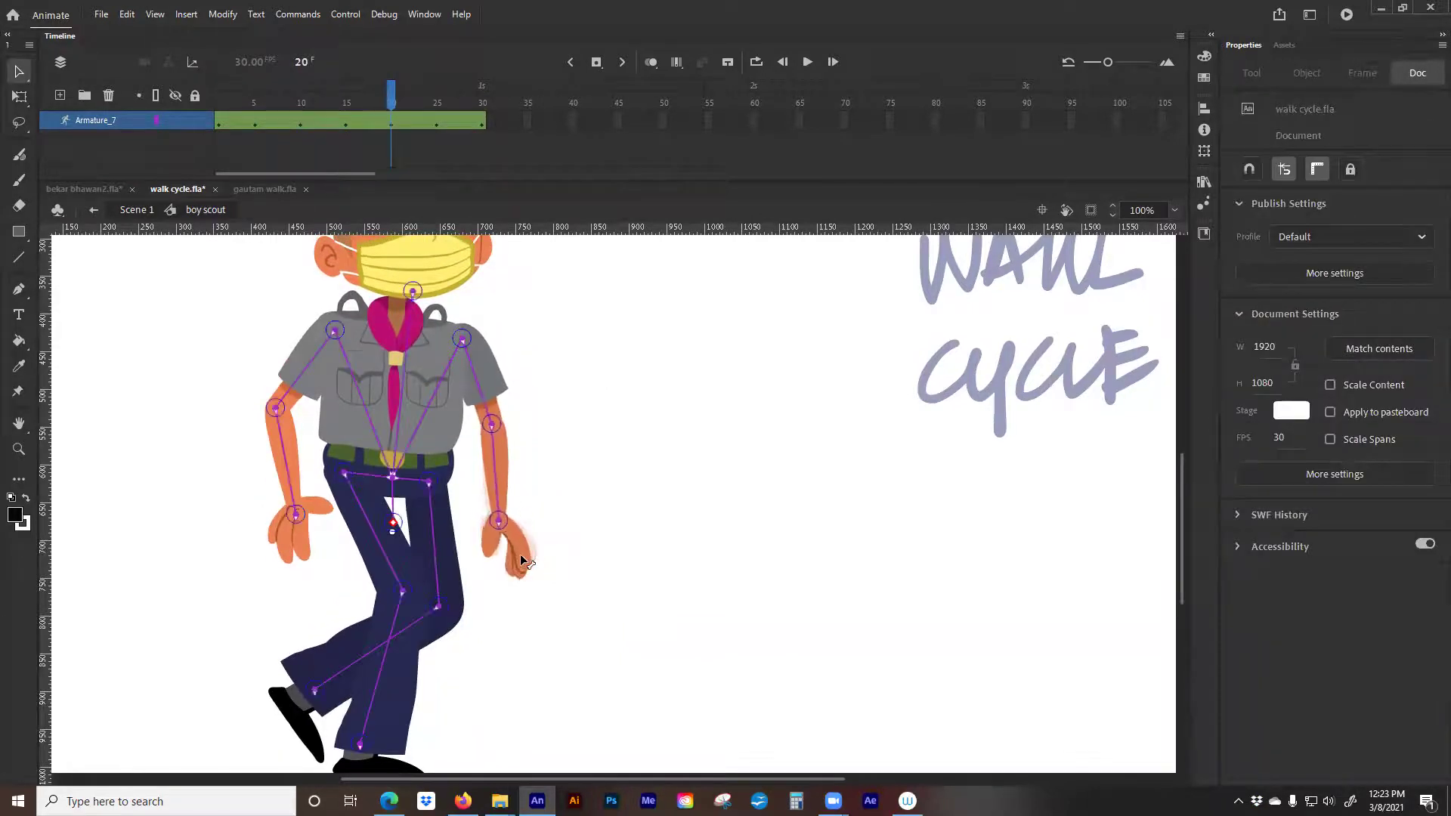
click(423, 101)
key(Return)
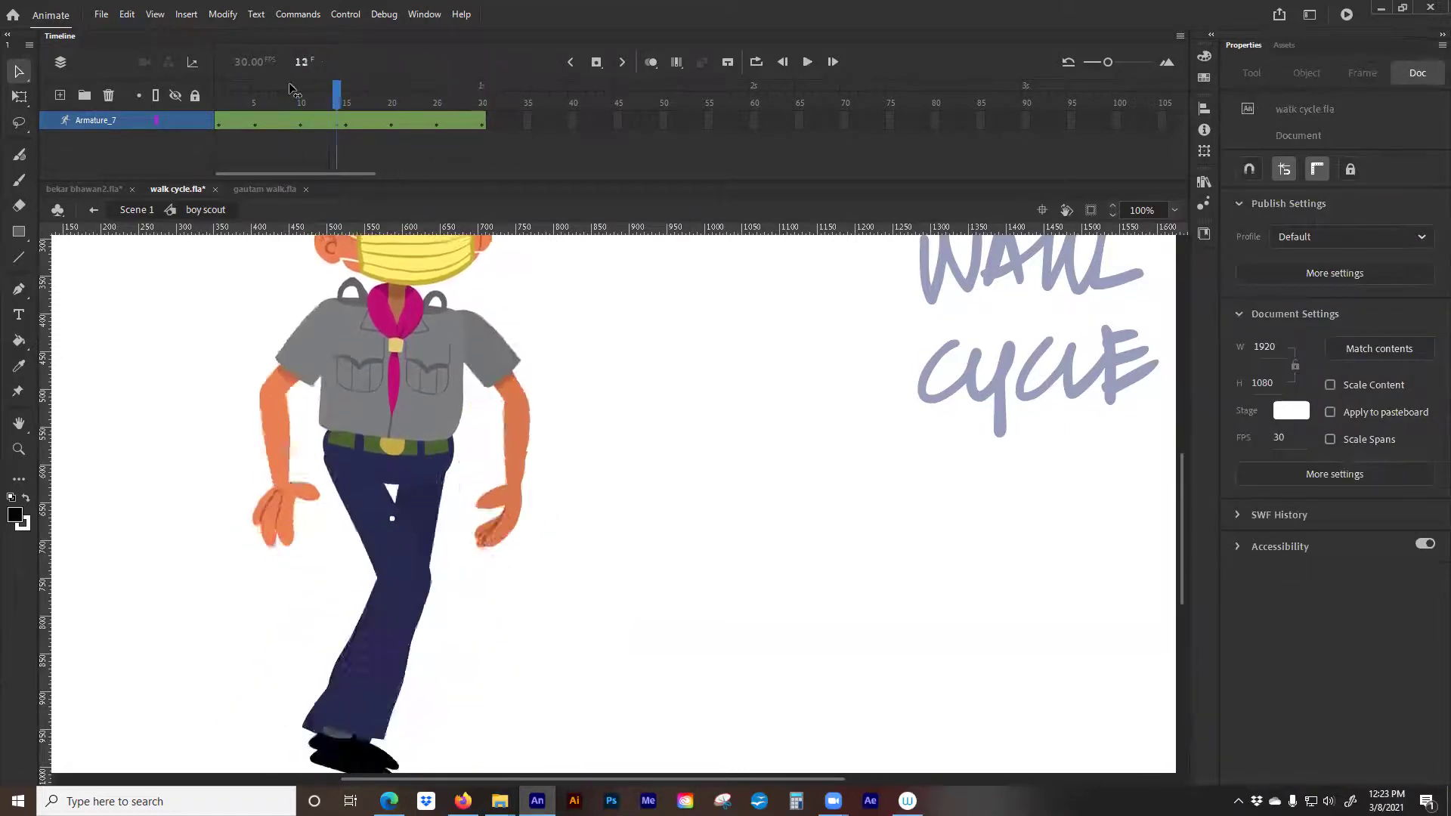
Check the far palm at frame 18, then play and scrub the walk to examine both hands' swing
click(380, 103)
click(527, 555)
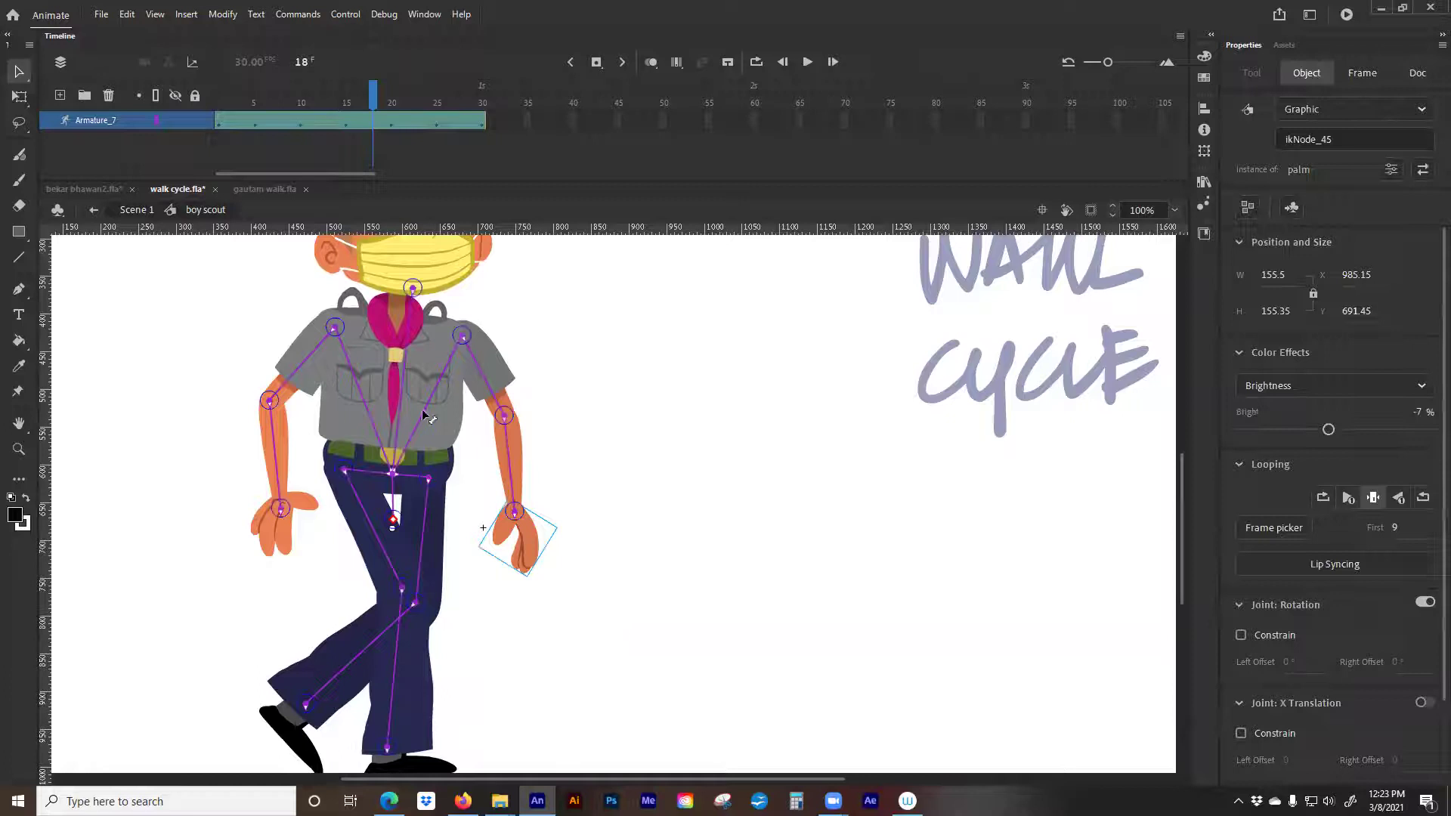
key(Return)
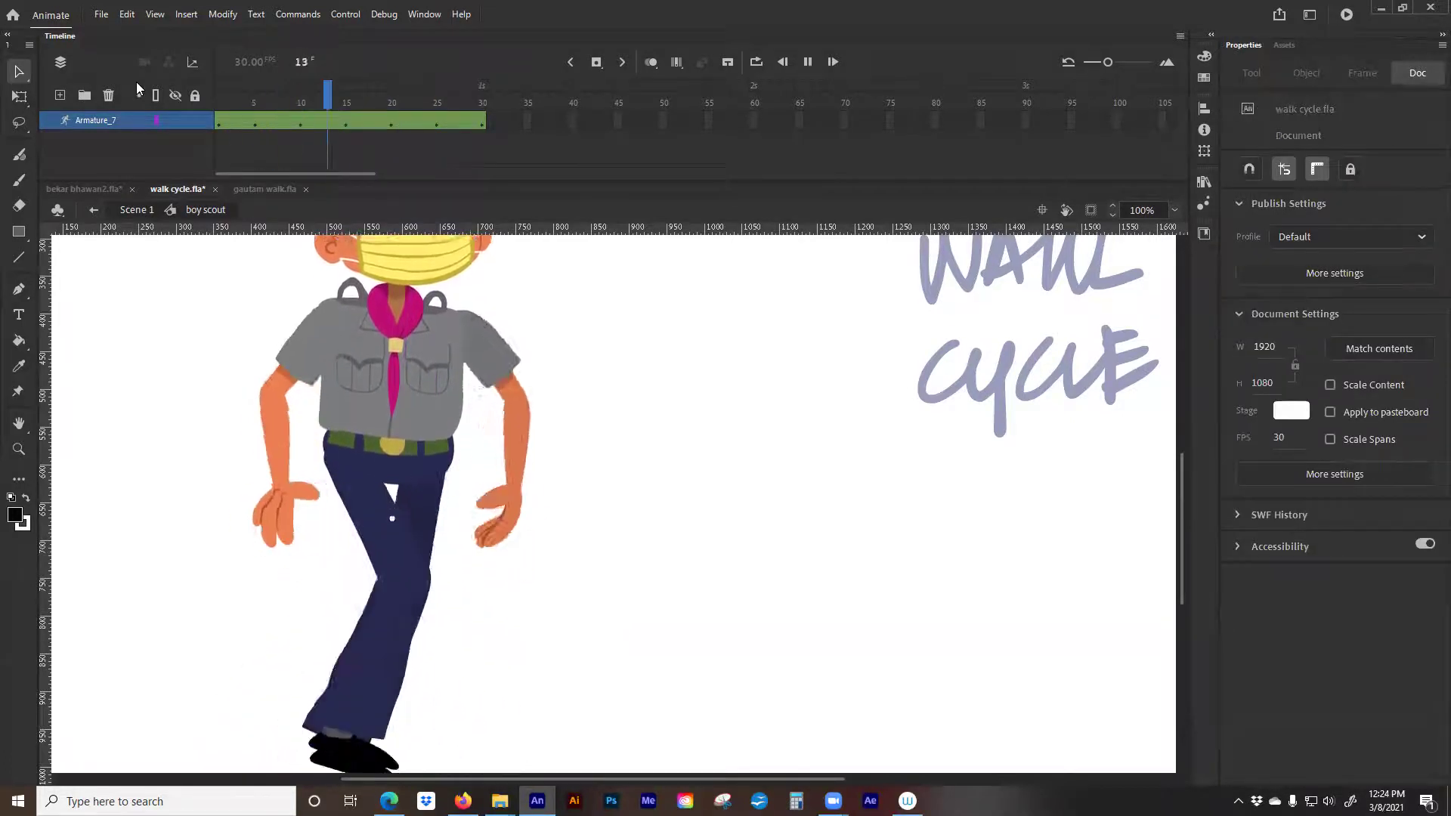
click(262, 89)
mouse_move(264, 91)
mouse_down()
mouse_move(226, 123)
mouse_move(228, 98)
mouse_move(249, 98)
mouse_up()
Fine-tune the near palm's pose at frame 5 and check the neighbouring frames
click(377, 516)
click(254, 98)
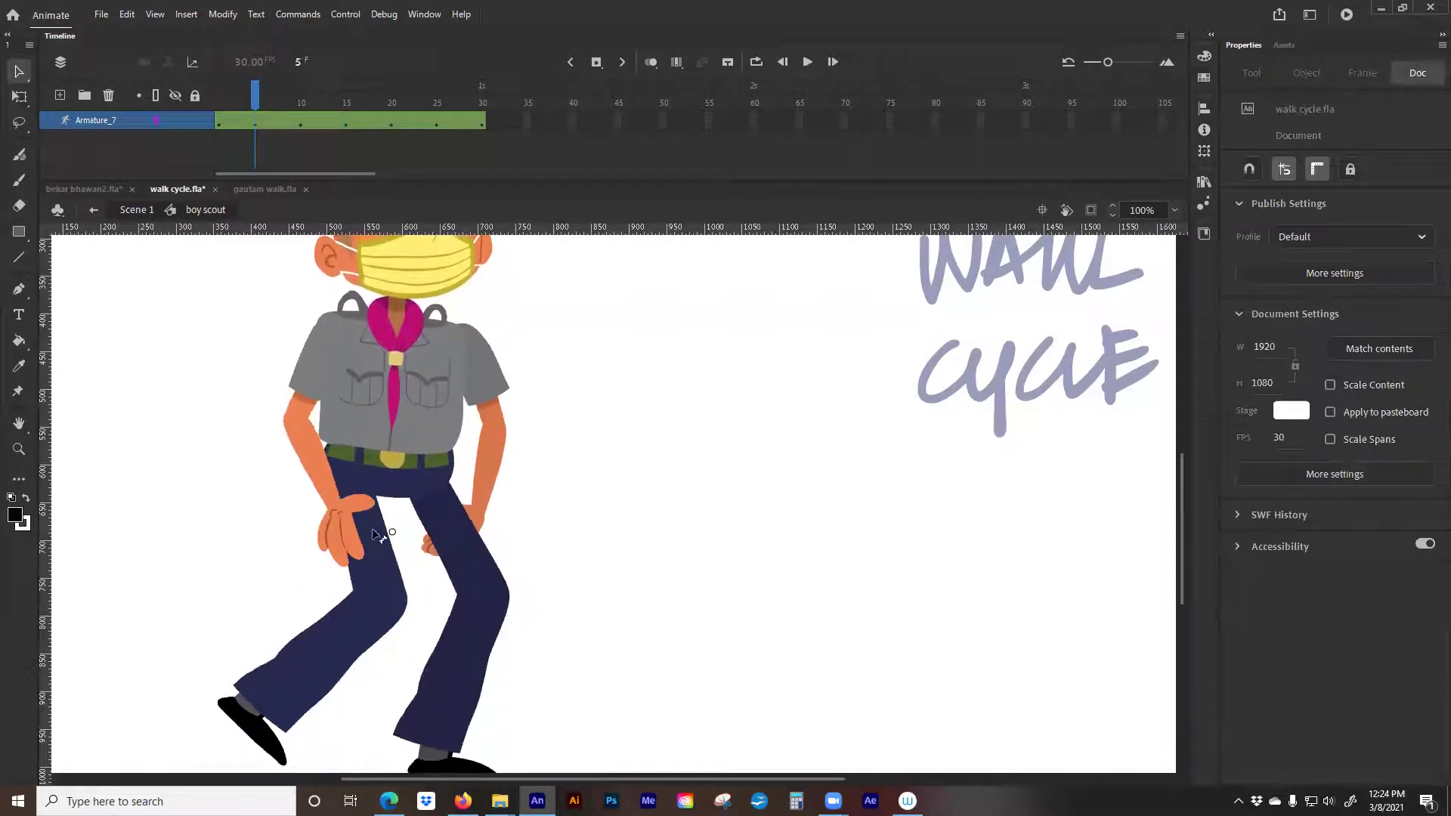
click(354, 546)
click(282, 99)
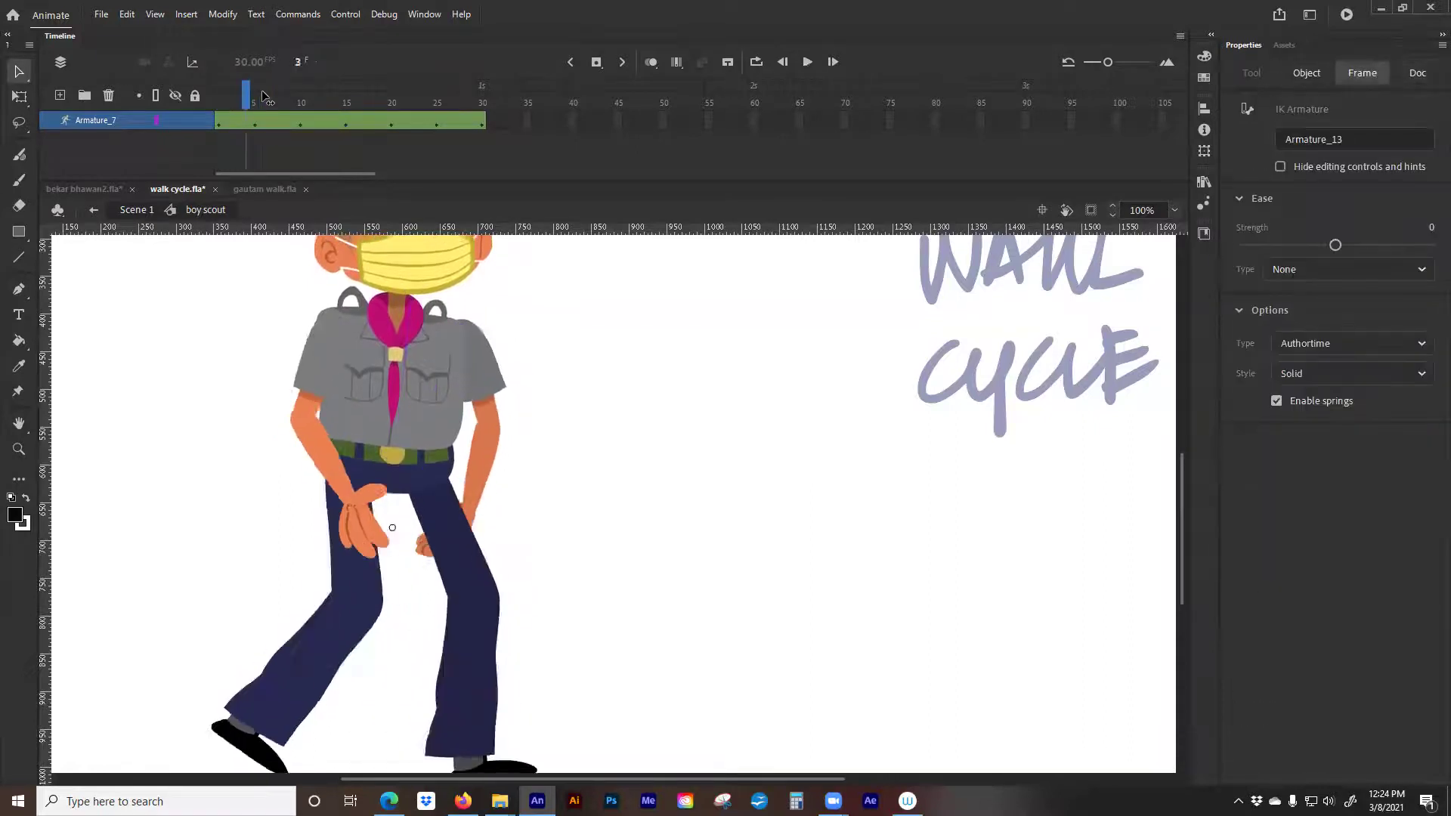
drag(264, 96, 383, 121)
click(298, 531)
click(241, 530)
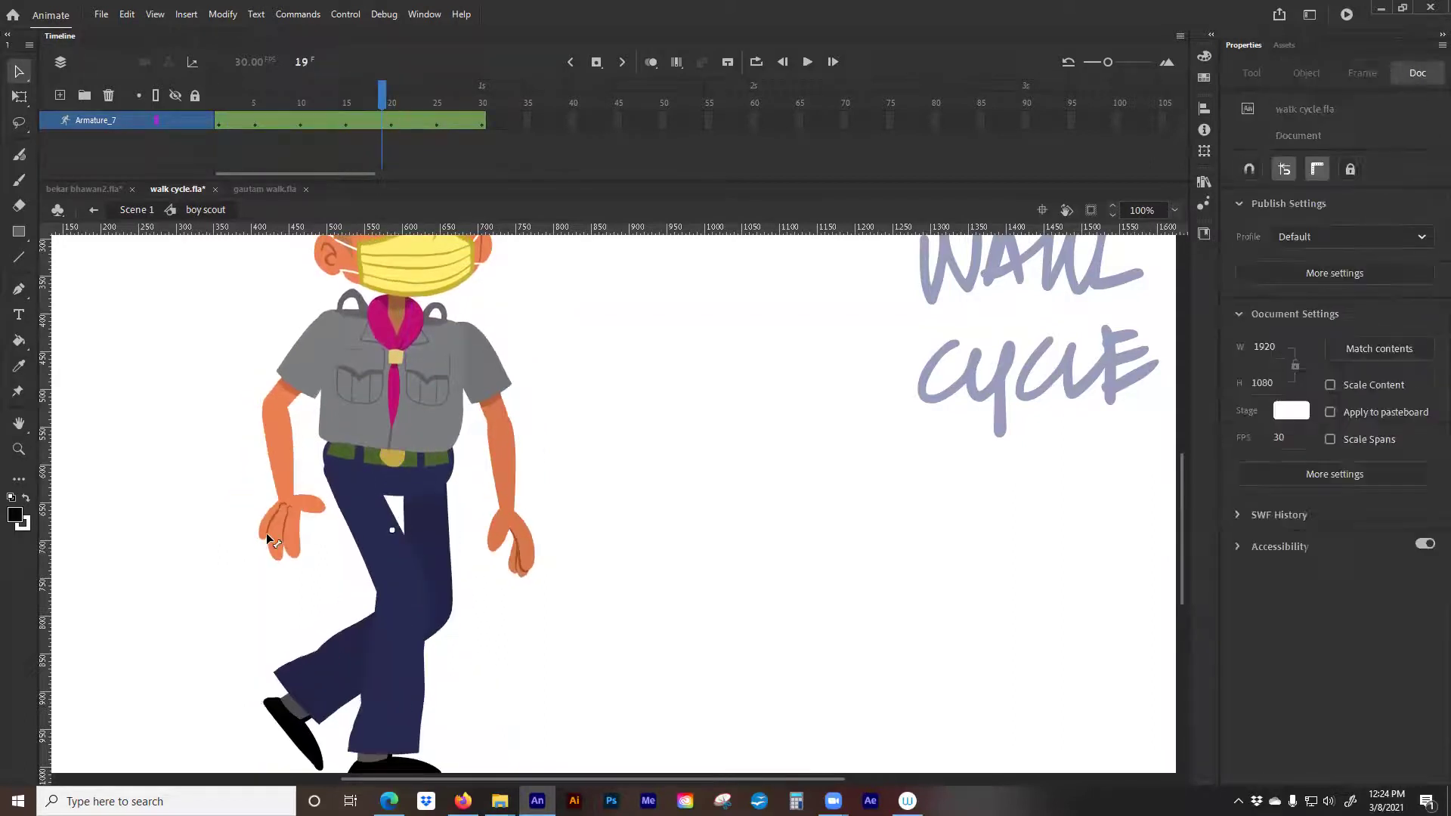
click(268, 538)
click(382, 124)
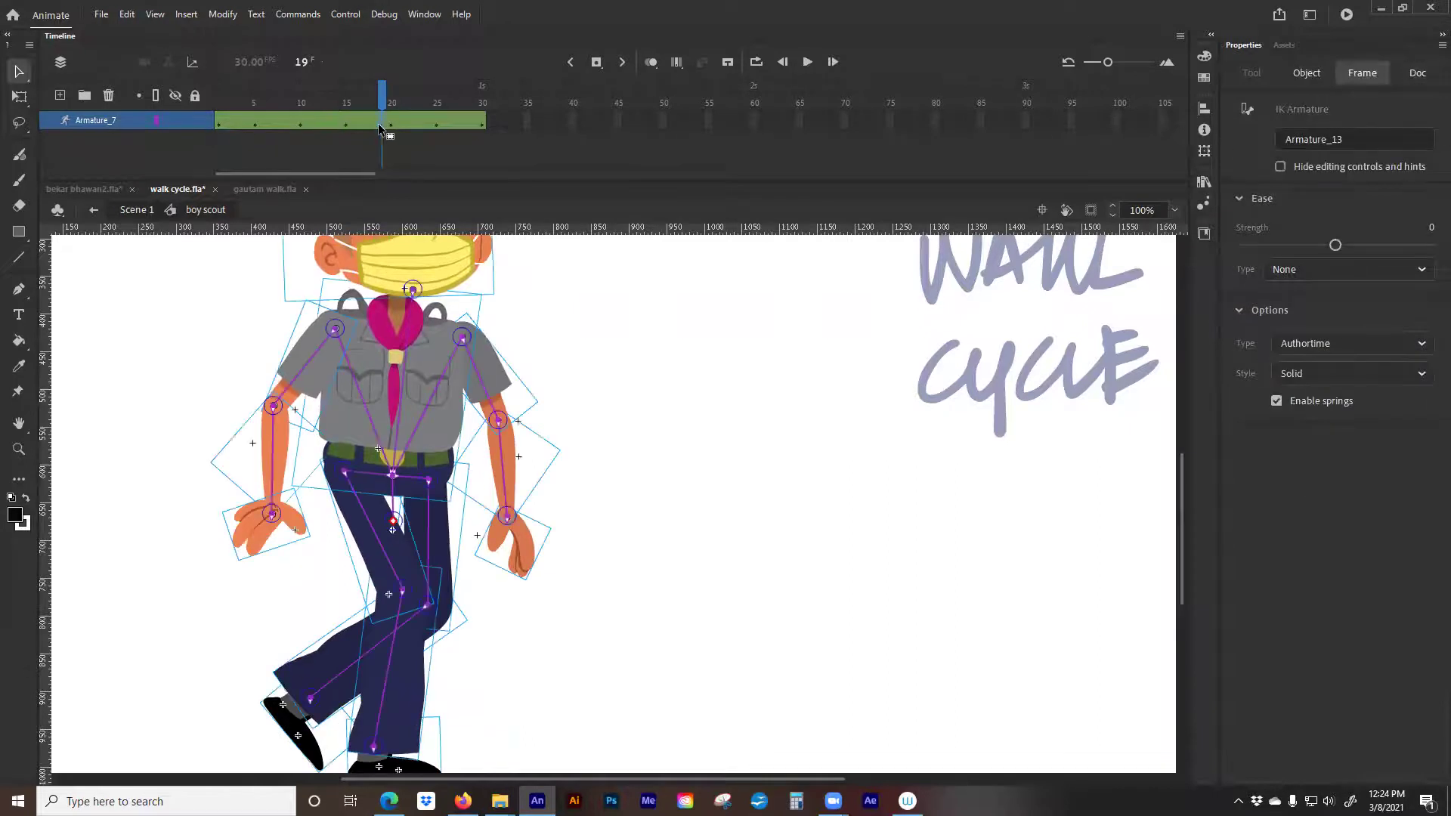
key(shift+F6)
Rotate the near palm outward at frame 20, adjusting it at frame 25 as well, and play the walk to check it
click(390, 103)
click(275, 541)
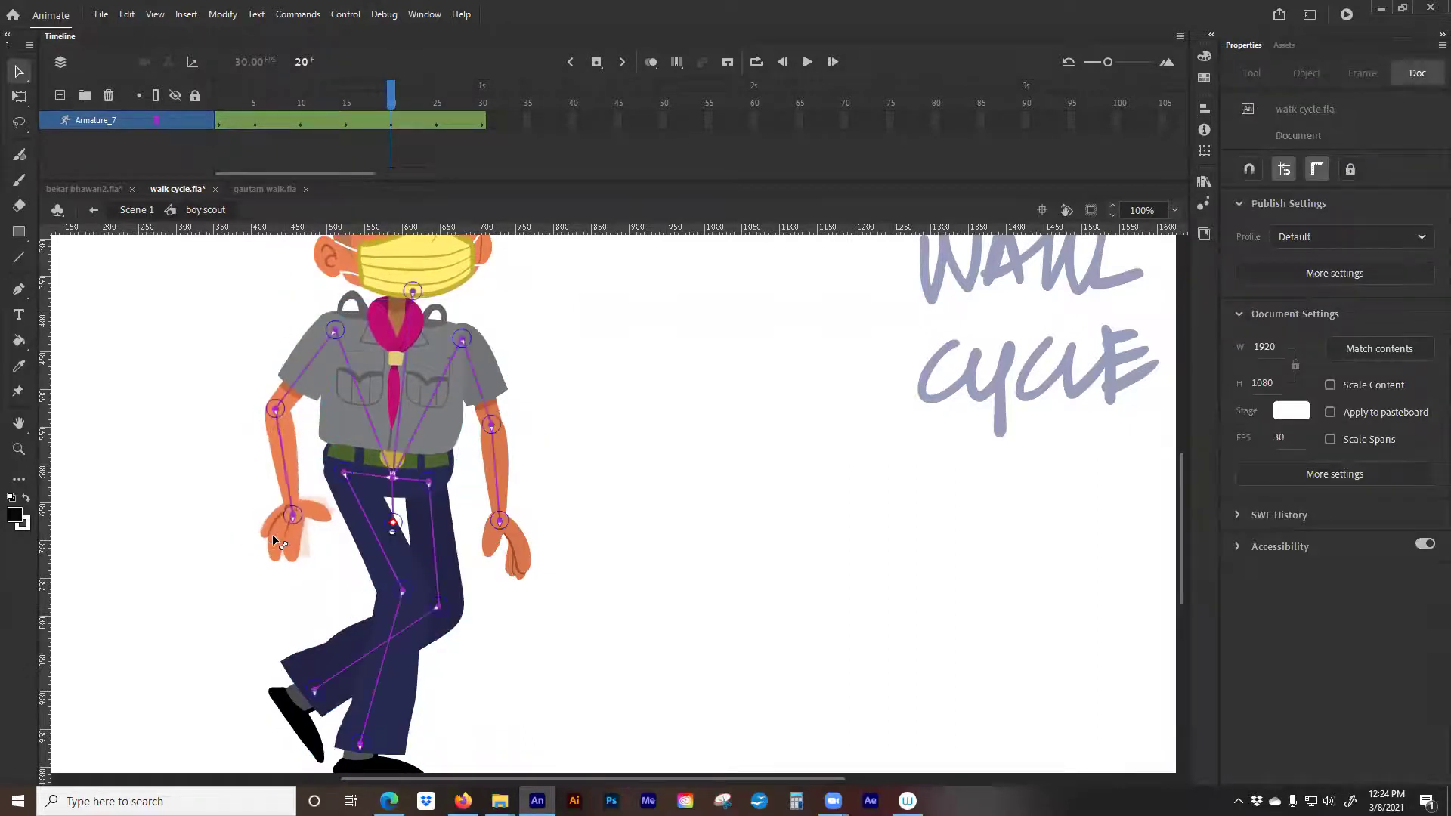
drag(274, 540, 270, 541)
drag(393, 89, 437, 90)
click(339, 551)
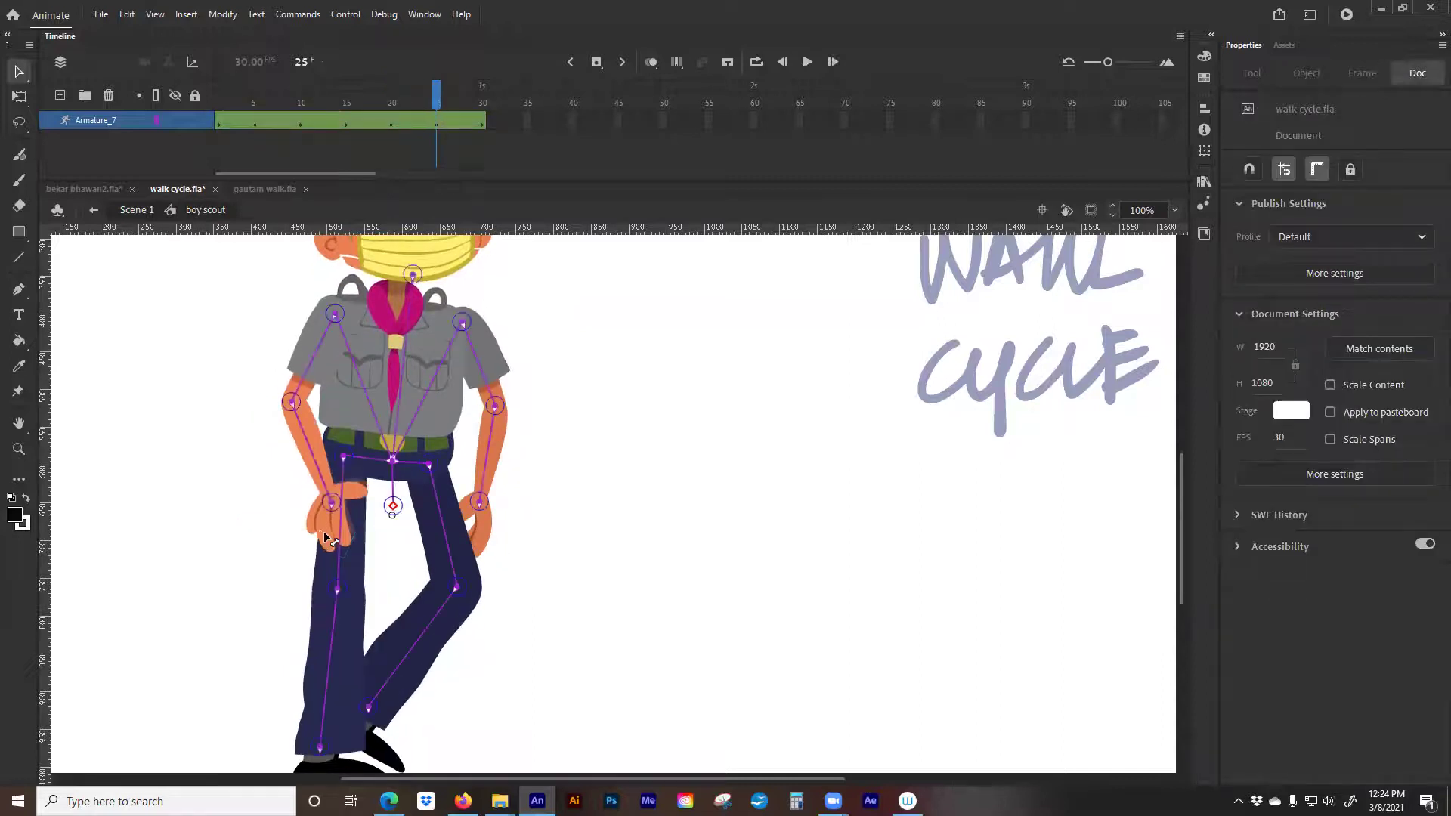
click(325, 538)
key(Return)
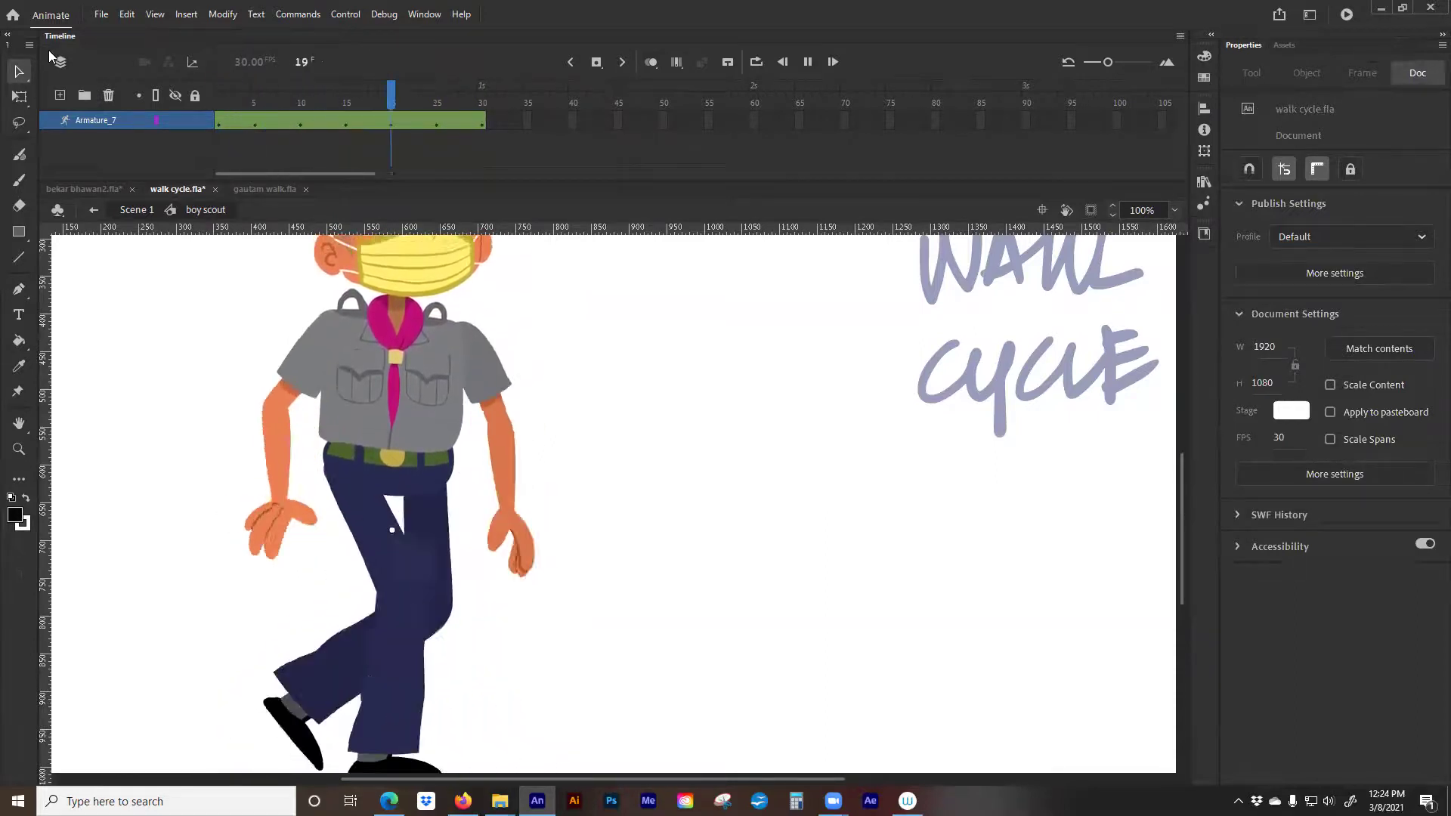
Play and scrub the walk from head to feet to examine the body's movement up to frame 15
mouse_move(222, 401)
mouse_down()
mouse_move(215, 458)
mouse_move(262, 405)
mouse_move(259, 464)
mouse_up()
key(Return)
key(Return)
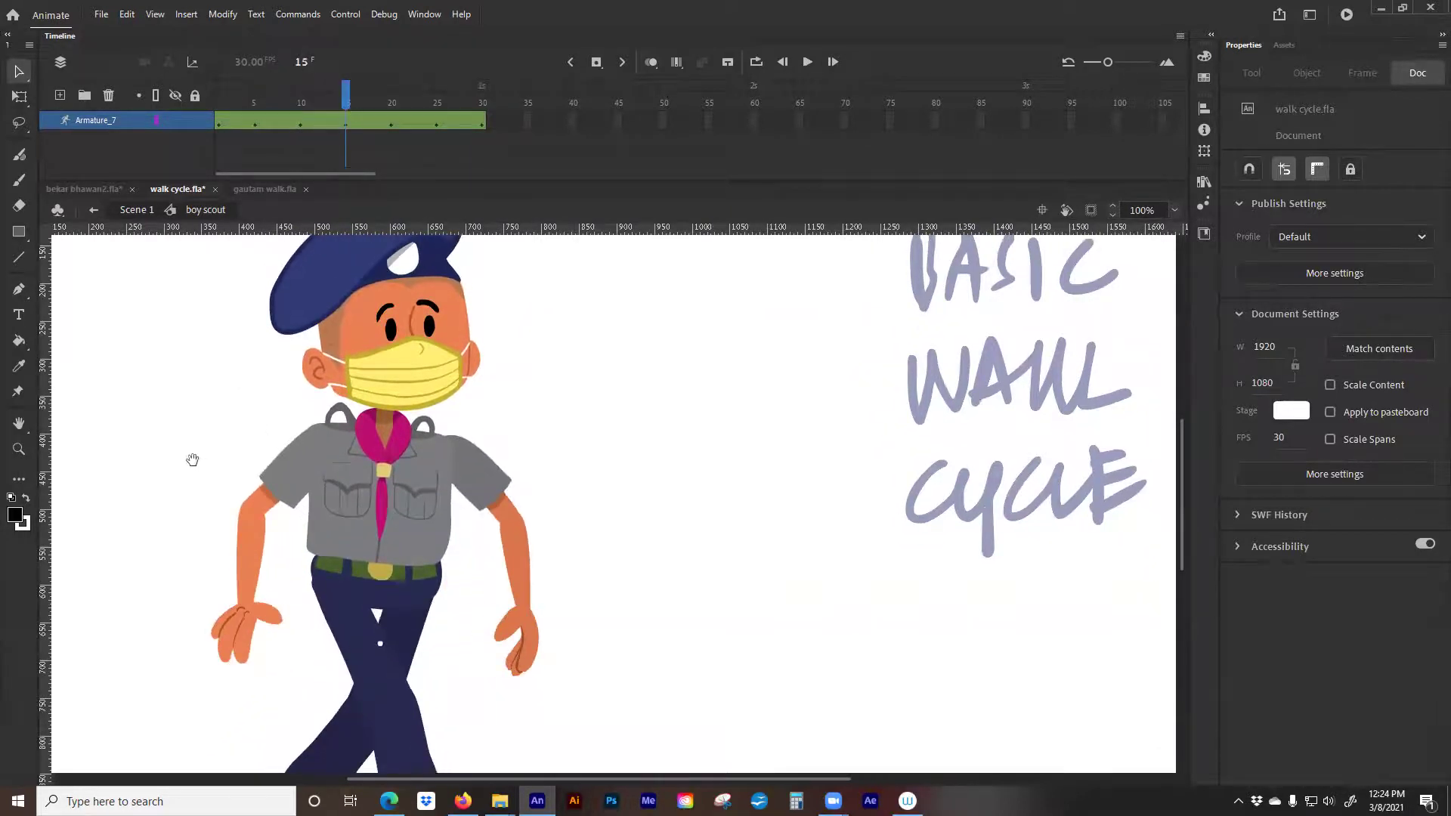
drag(192, 460, 197, 405)
drag(195, 344, 177, 481)
mouse_move(228, 90)
mouse_down()
mouse_move(256, 87)
mouse_move(181, 98)
mouse_up()
drag(199, 488, 197, 431)
drag(336, 87, 195, 98)
click(345, 89)
scroll(338, 476, up, 2)
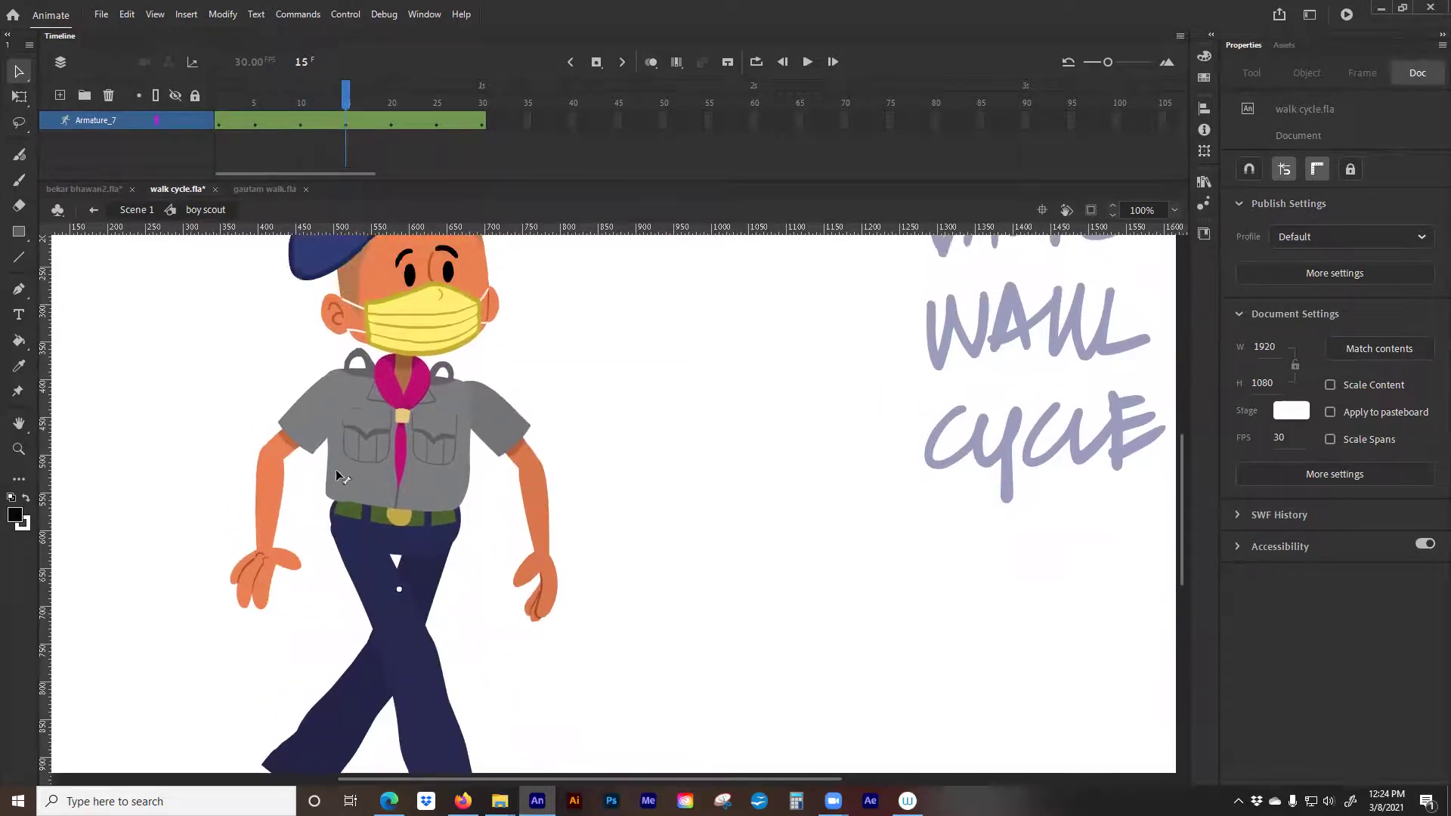
drag(335, 476, 321, 483)
drag(192, 459, 228, 320)
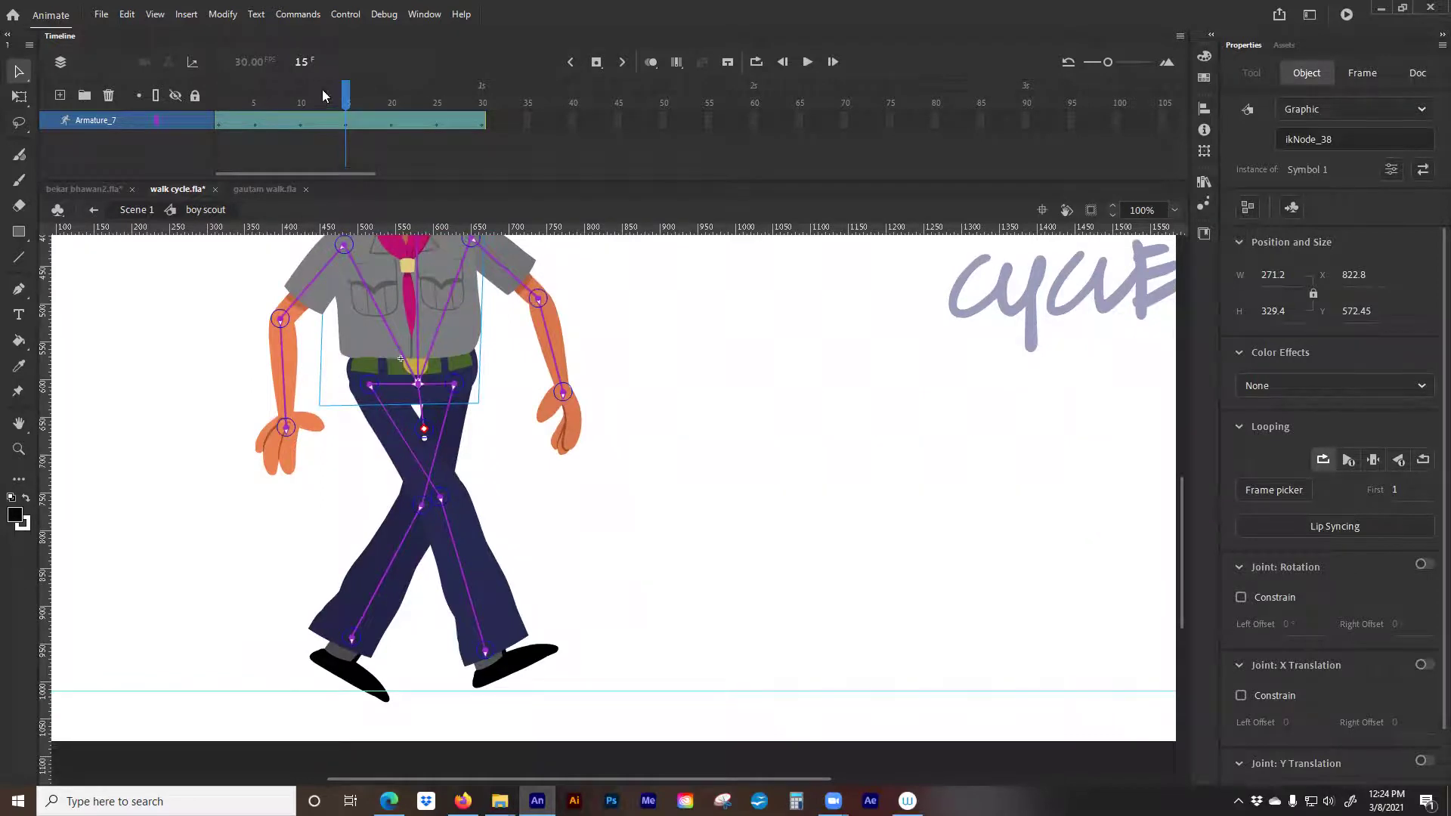
key(ctrl+z)
Place two vertical guides at frame 15, one at the rear foot's toe and one at the front foot's heel
click(237, 541)
mouse_move(159, 500)
mouse_down()
mouse_move(165, 434)
mouse_move(170, 478)
mouse_up()
drag(299, 492, 347, 505)
drag(50, 425, 443, 465)
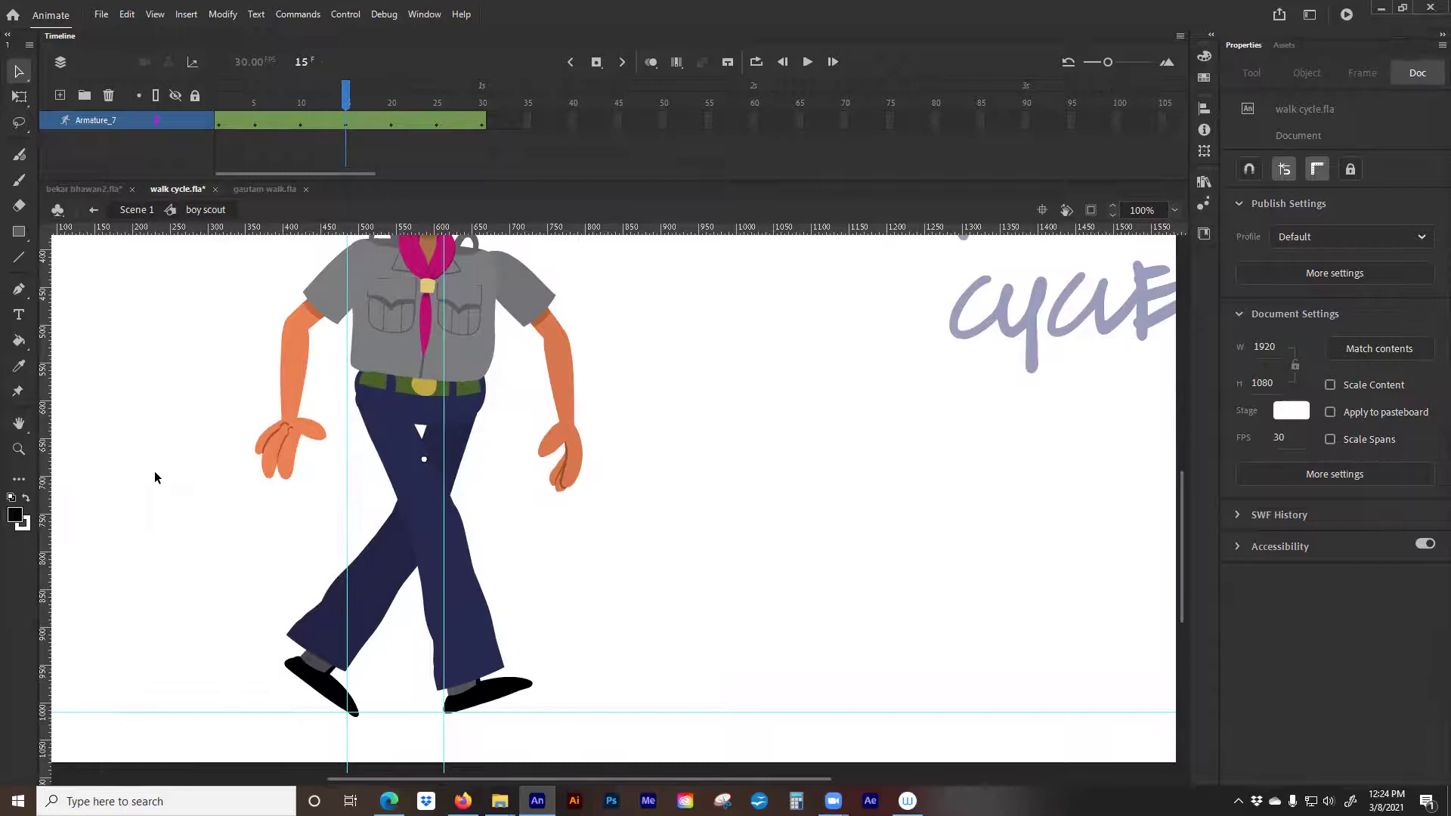
Tilt the torso at frame 15, realign both feet with the guides by rotating the legs, and play the walk
click(364, 352)
drag(357, 349, 342, 356)
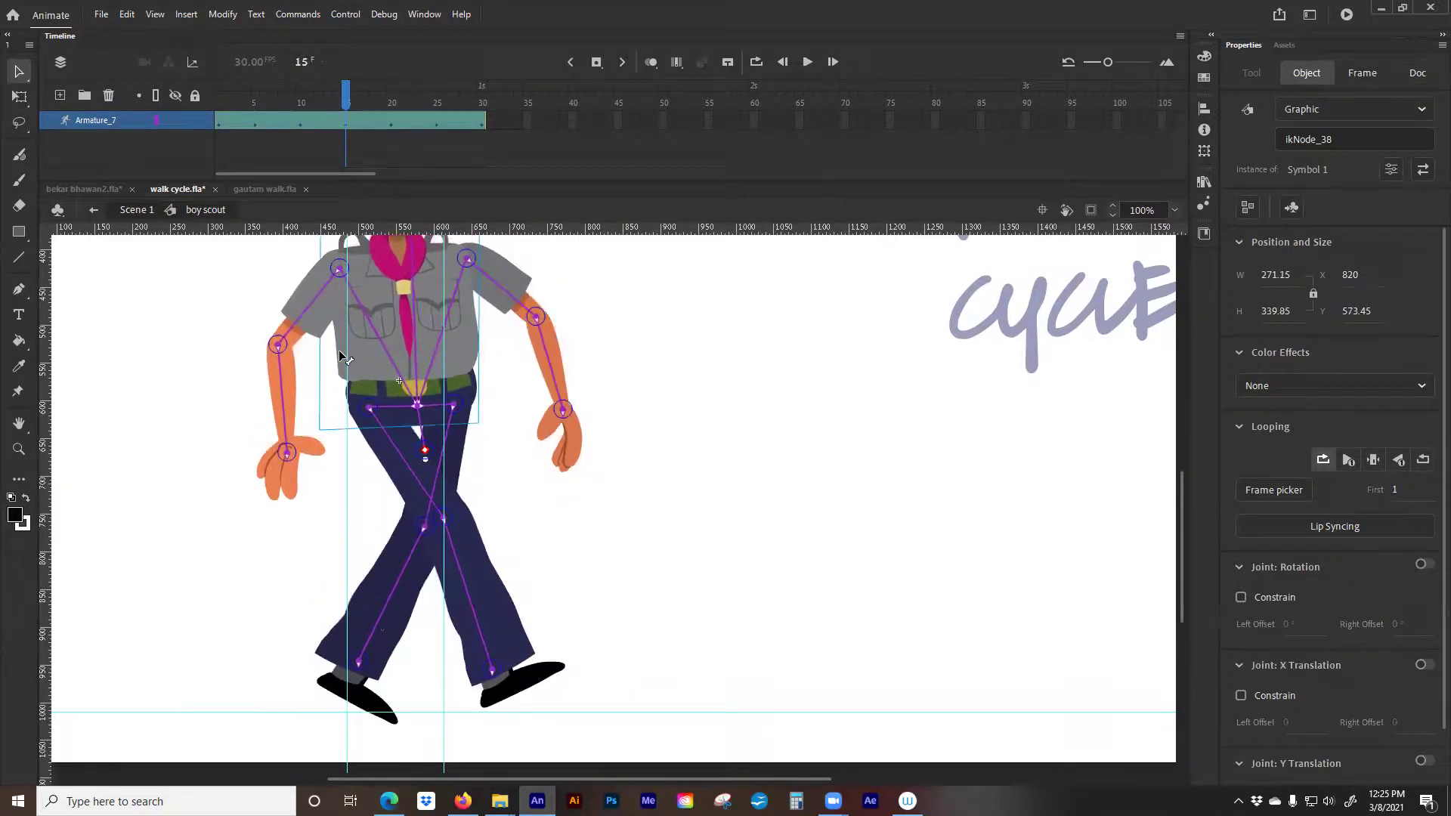
drag(458, 447, 386, 436)
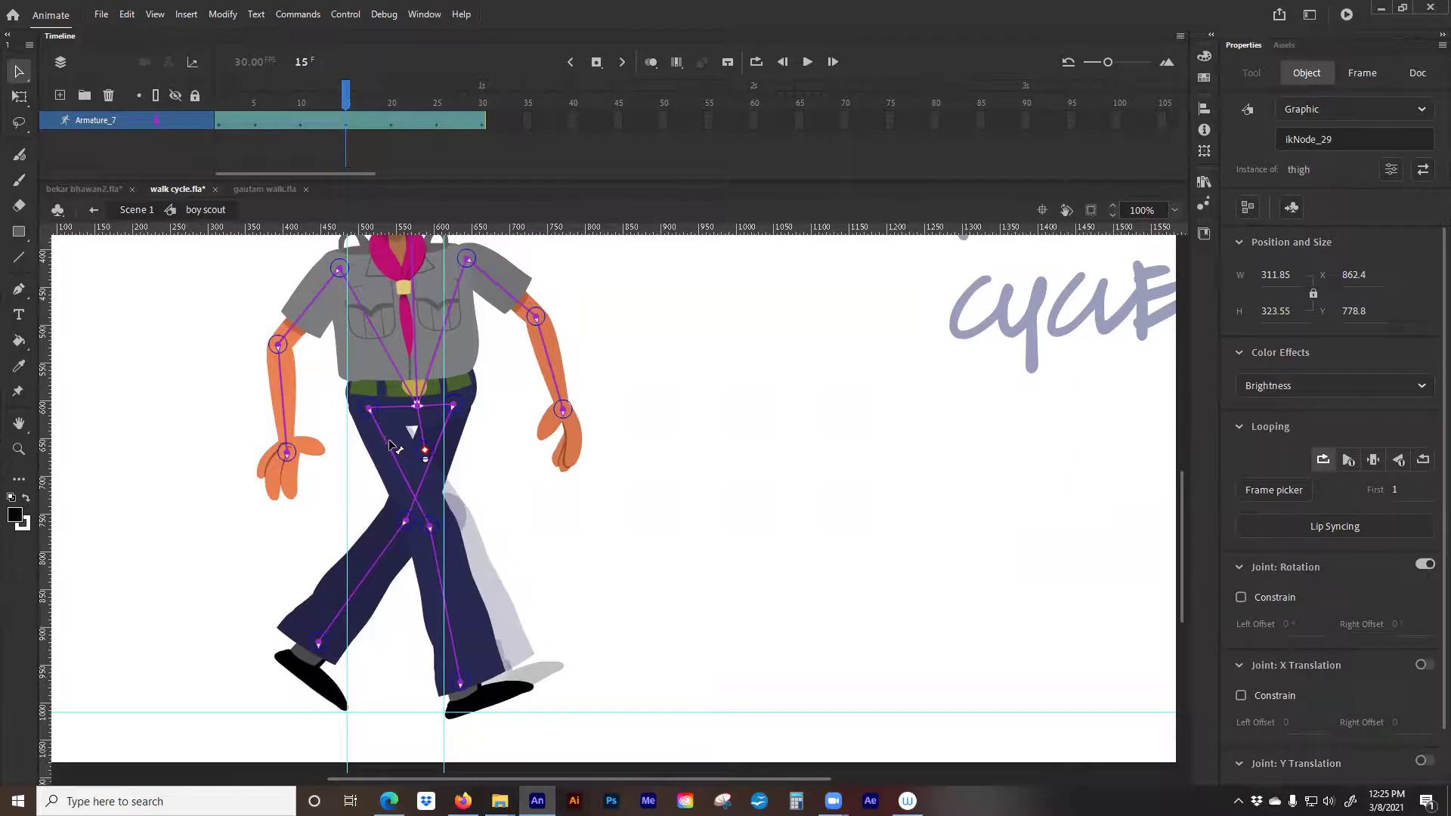
mouse_move(349, 92)
mouse_down()
mouse_move(236, 92)
mouse_move(348, 90)
mouse_up()
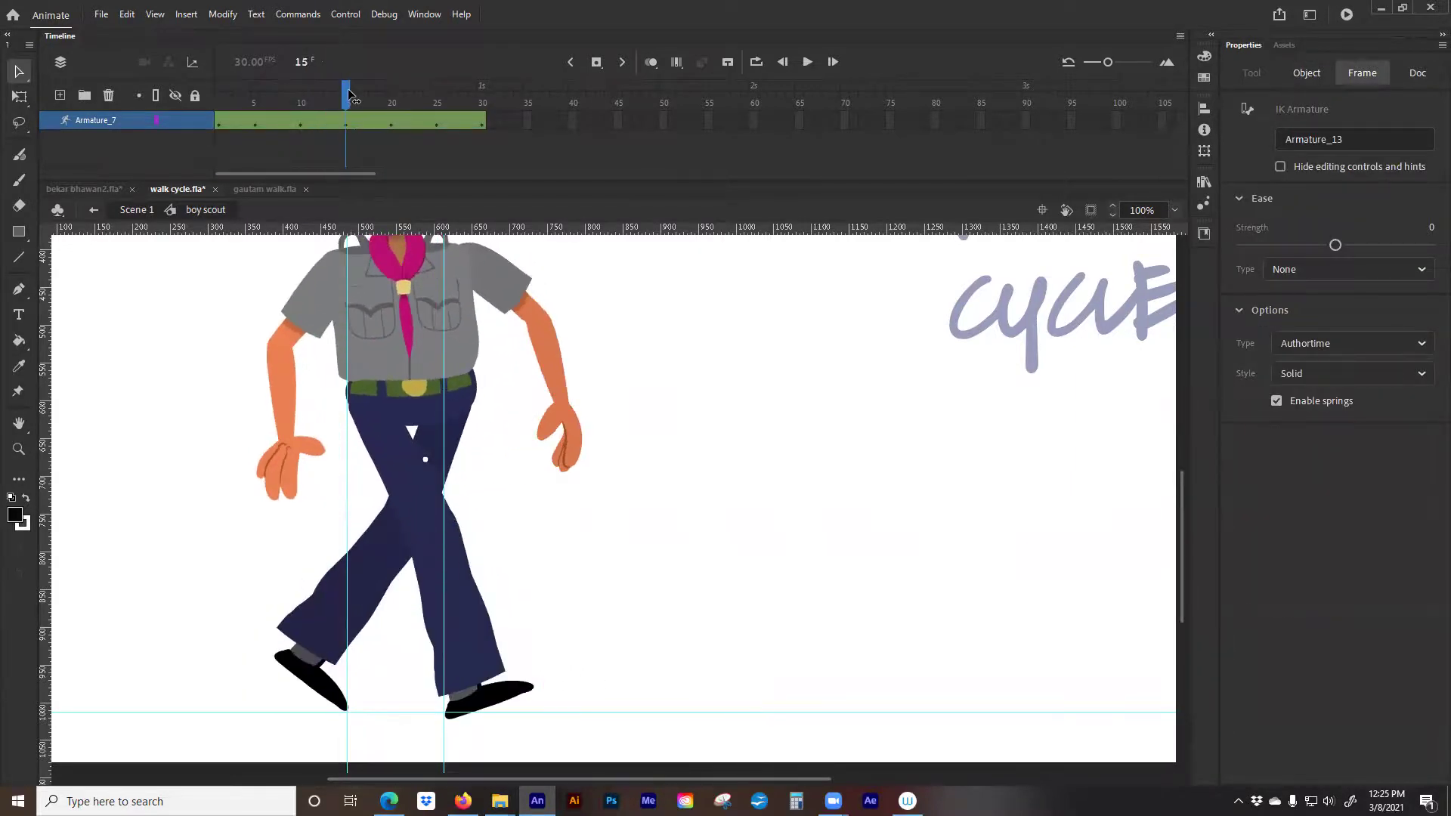
click(177, 366)
drag(207, 357, 201, 525)
key(ctrl+minus)
key(ctrl+minus)
key(Return)
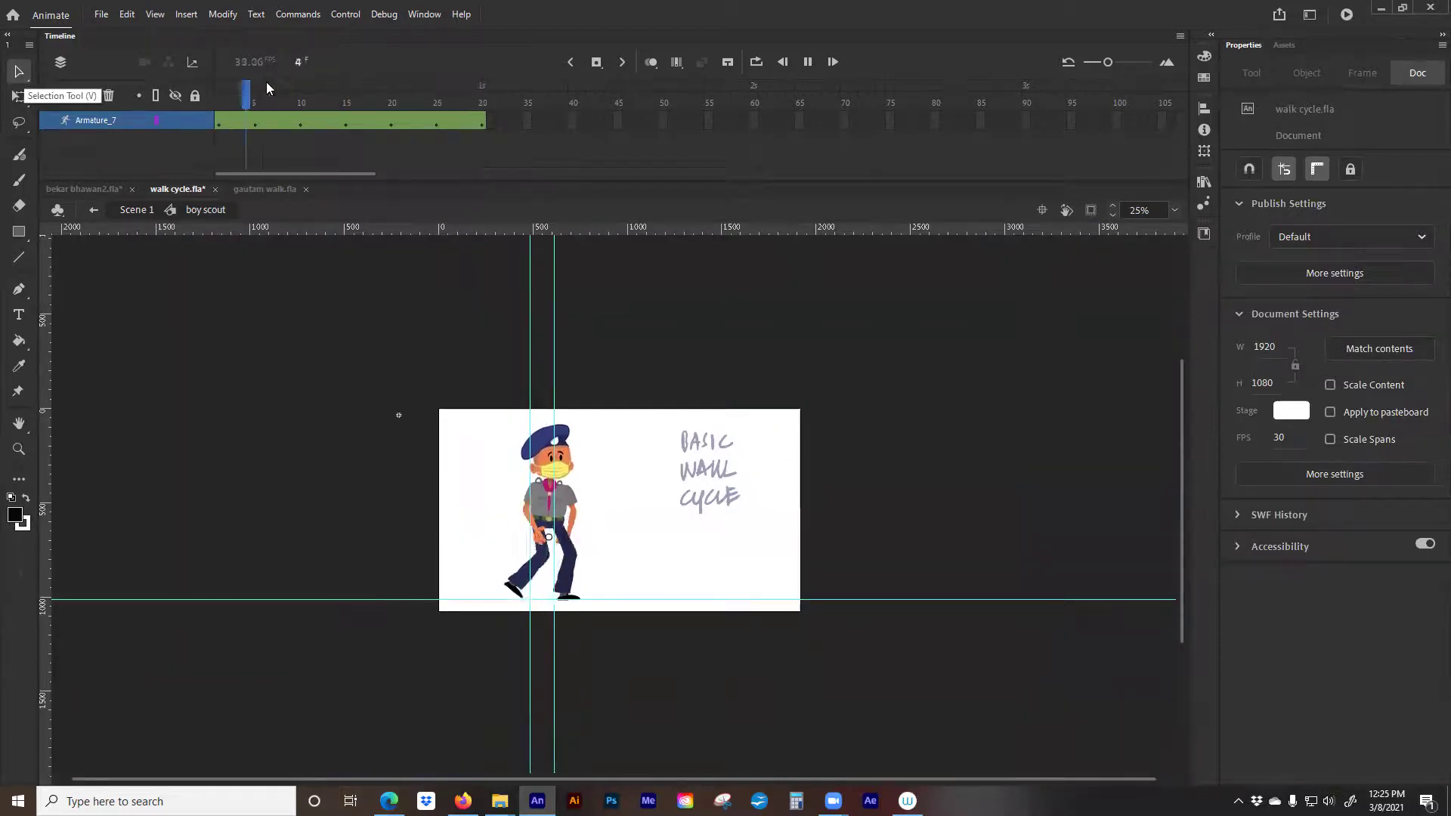
Tilt the torso at frame 10 and reposition the supporting leg so its foot rests flat on the floor guide
click(311, 103)
mouse_move(318, 91)
mouse_down()
mouse_move(281, 91)
mouse_move(345, 91)
mouse_move(345, 103)
mouse_move(256, 95)
mouse_move(324, 98)
mouse_move(312, 117)
mouse_up()
key(ctrl+=)
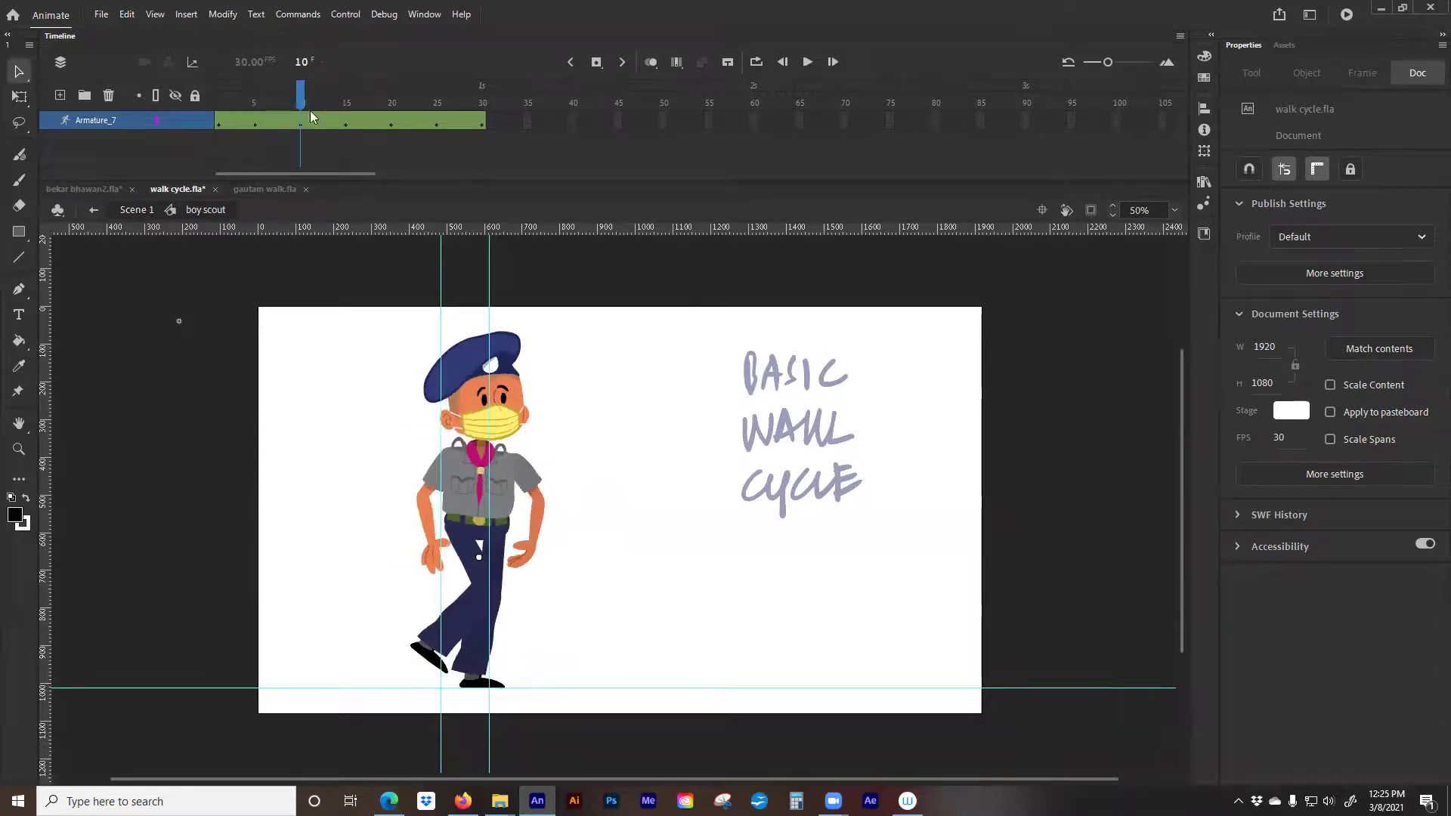
key(ctrl+=)
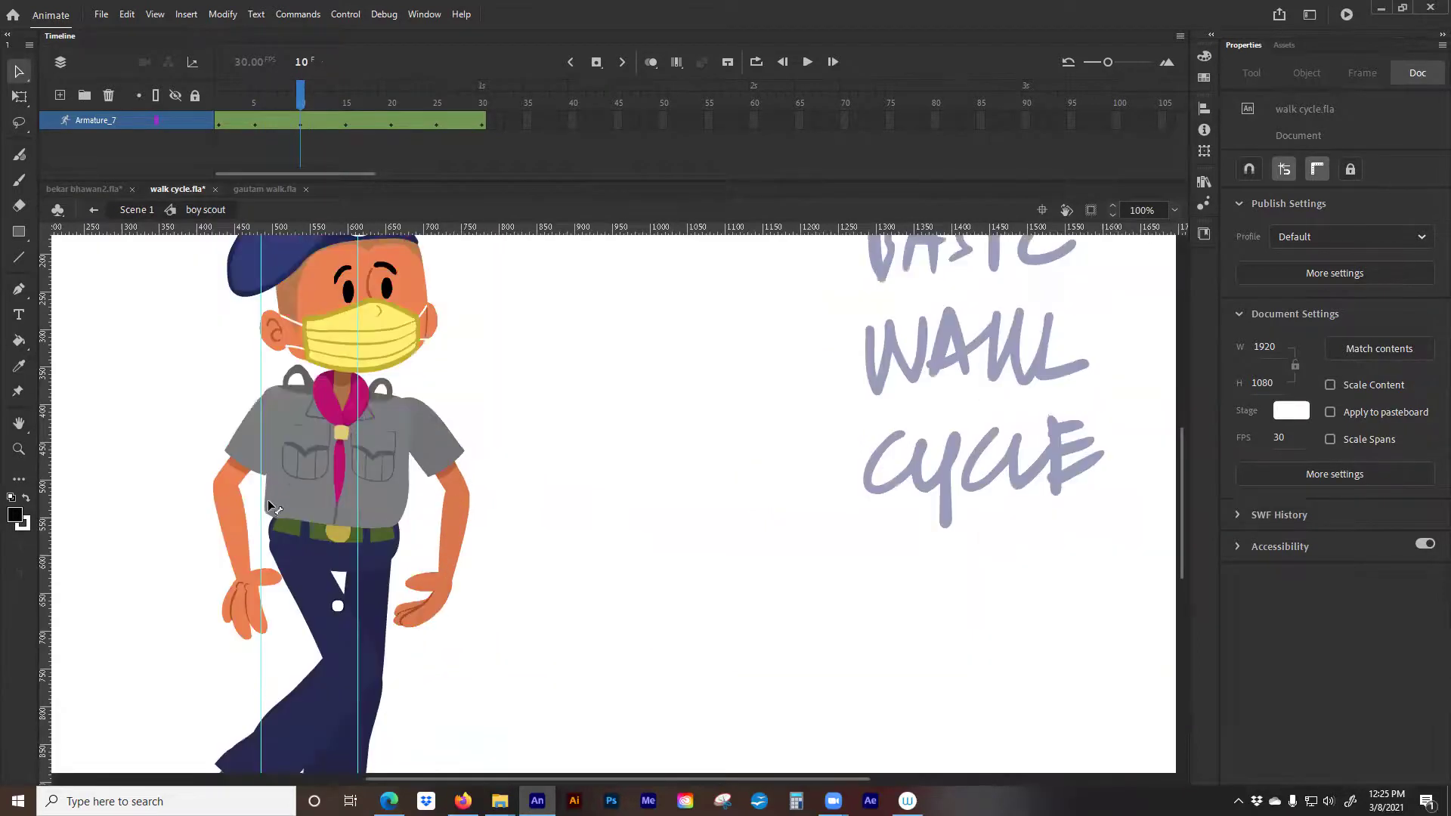
drag(266, 489, 263, 490)
click(259, 496)
scroll(144, 415, down, 3)
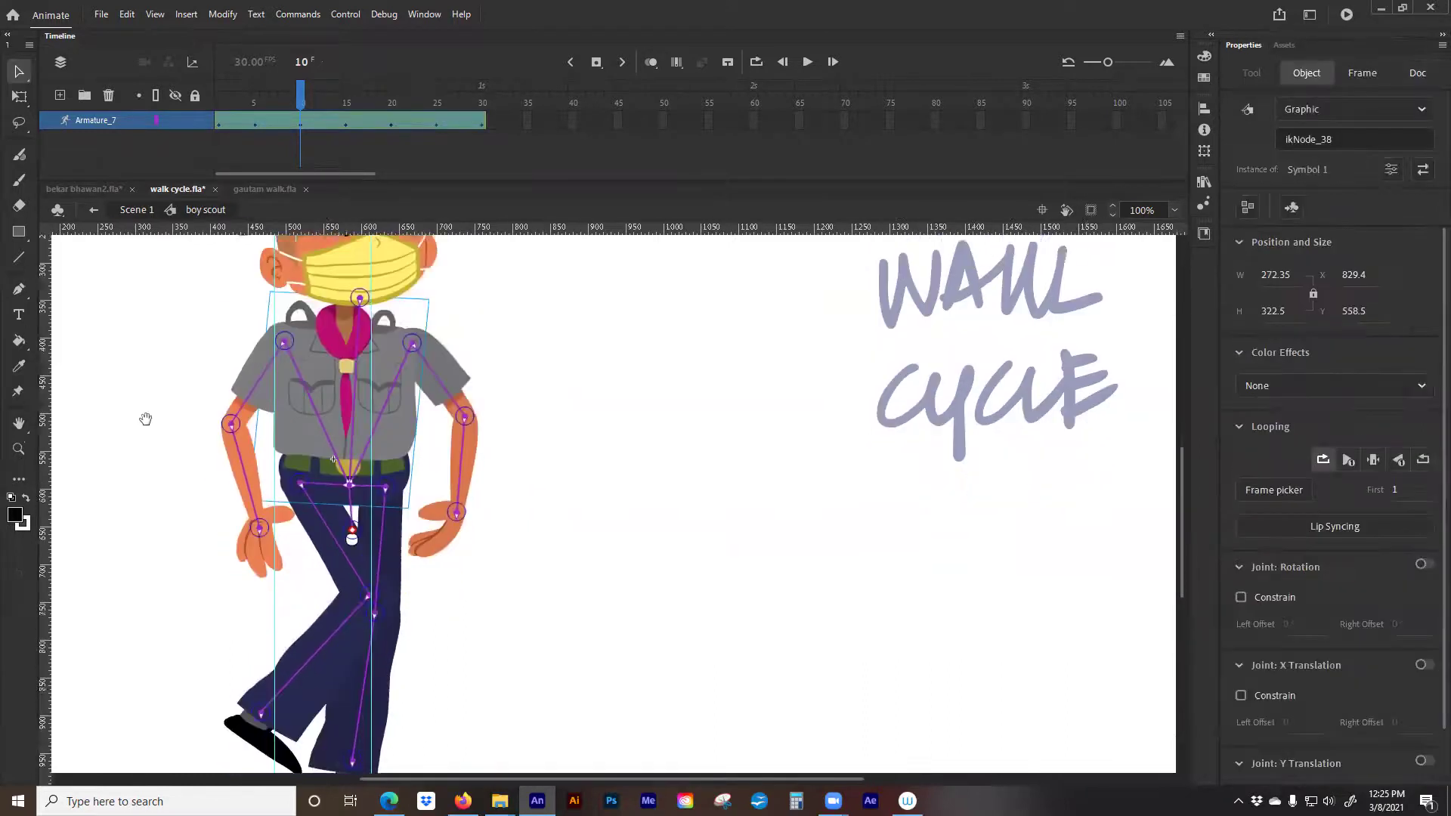
drag(417, 424, 427, 441)
drag(457, 666, 458, 666)
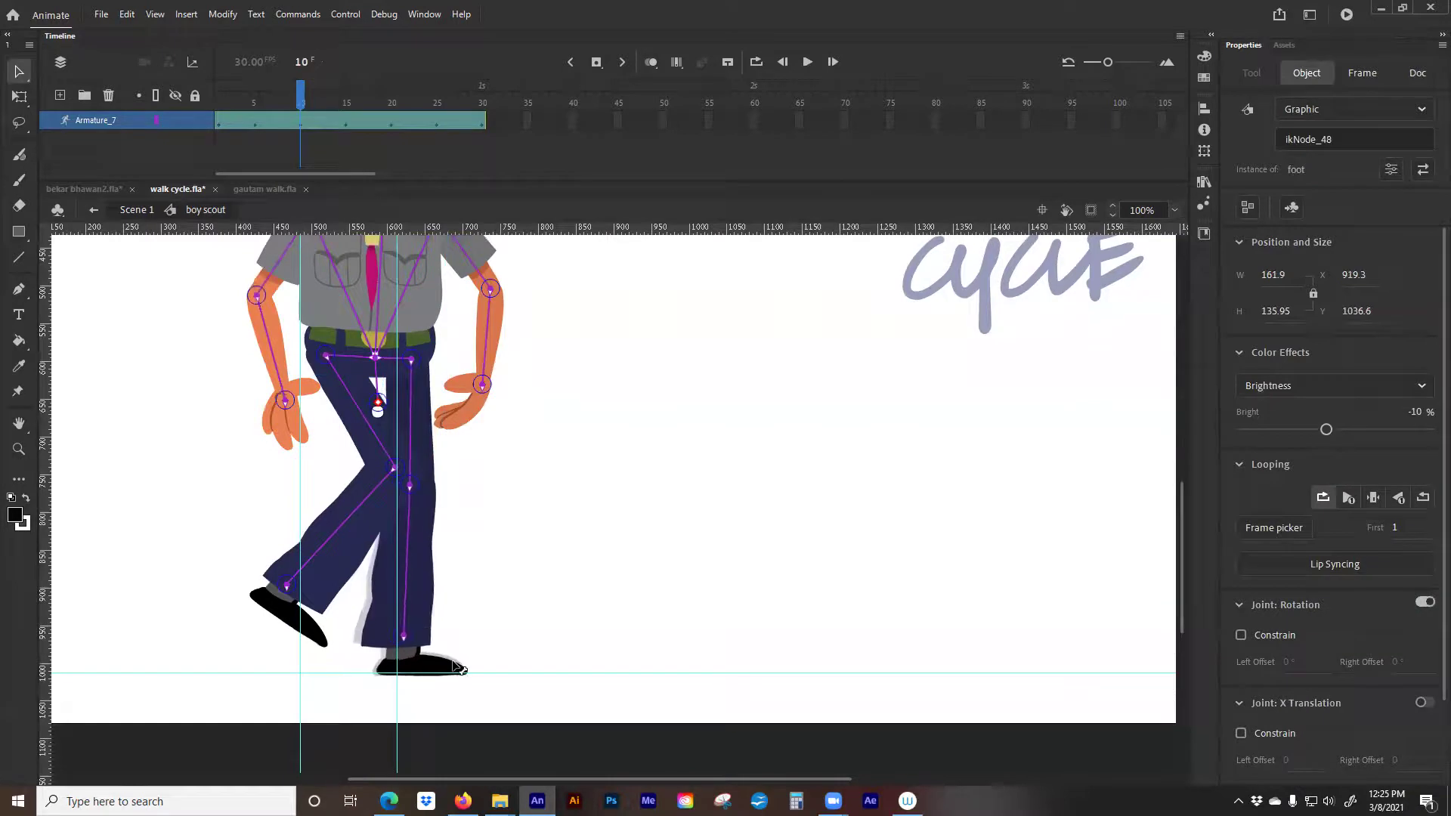
Tilt the torso at frame 20 and play the cycle with the whole character in view
drag(305, 78, 337, 126)
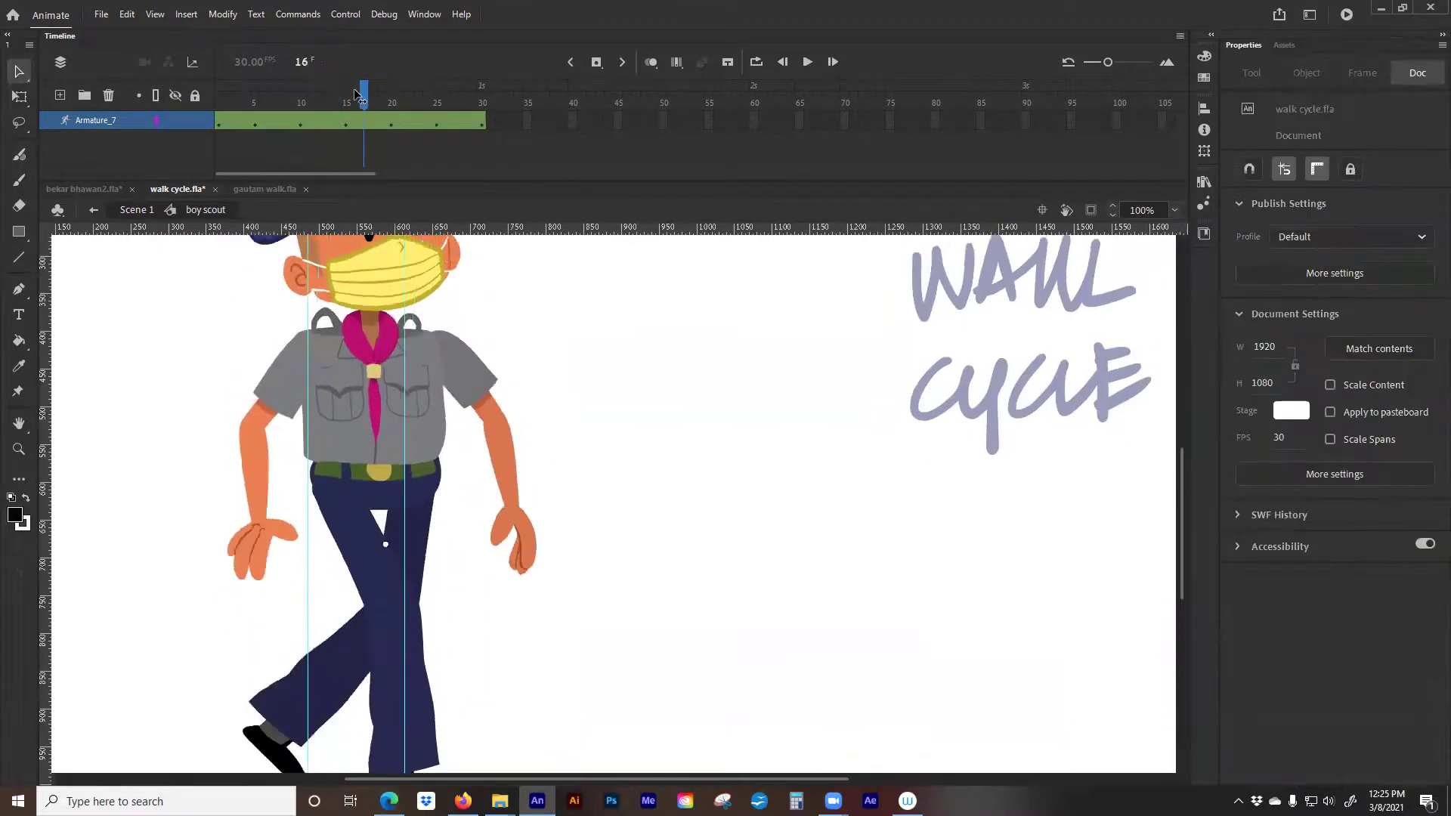
click(317, 449)
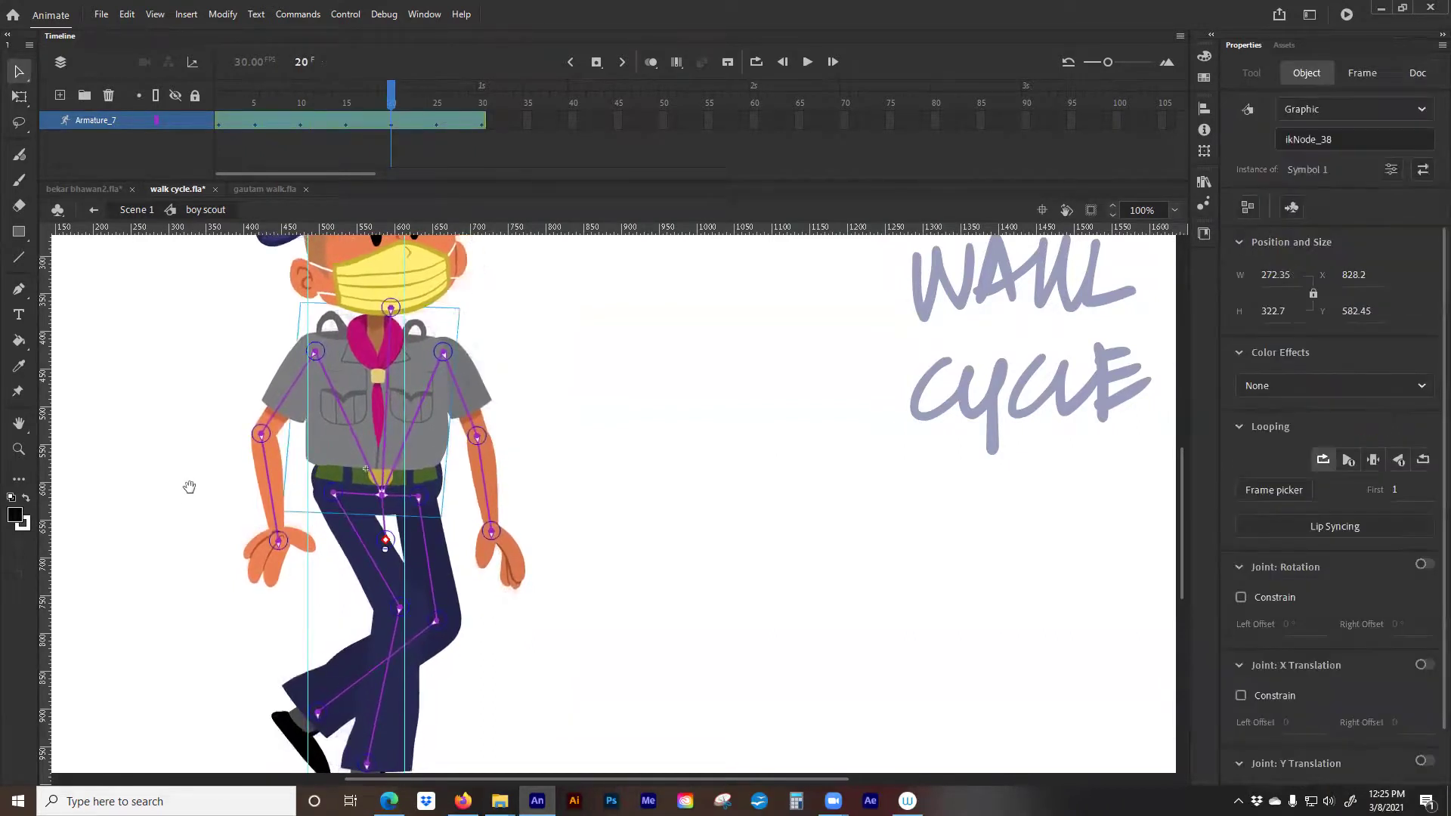
drag(189, 486, 227, 320)
drag(394, 103, 218, 103)
key(ctrl+minus)
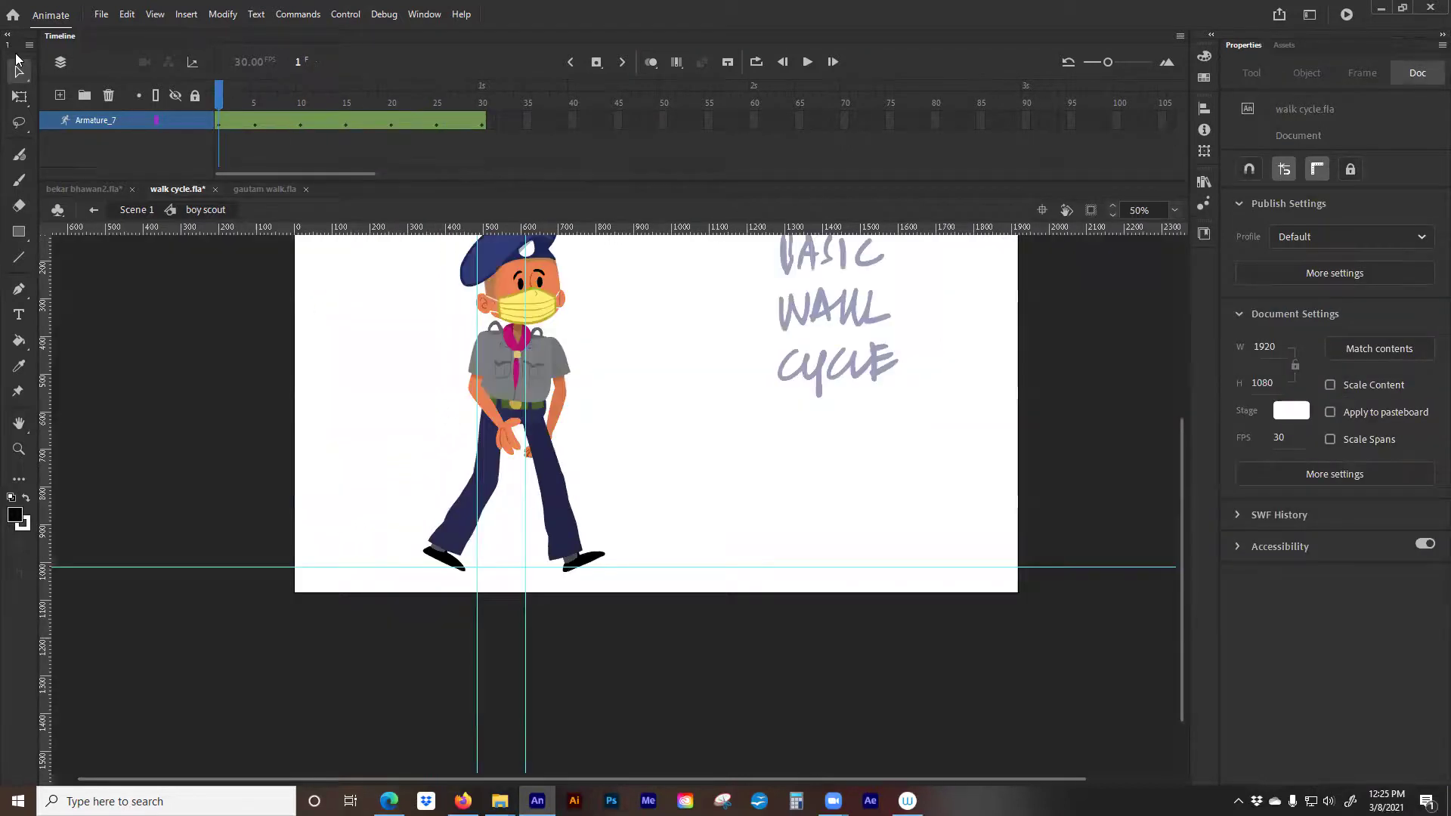
drag(376, 354, 337, 483)
key(Return)
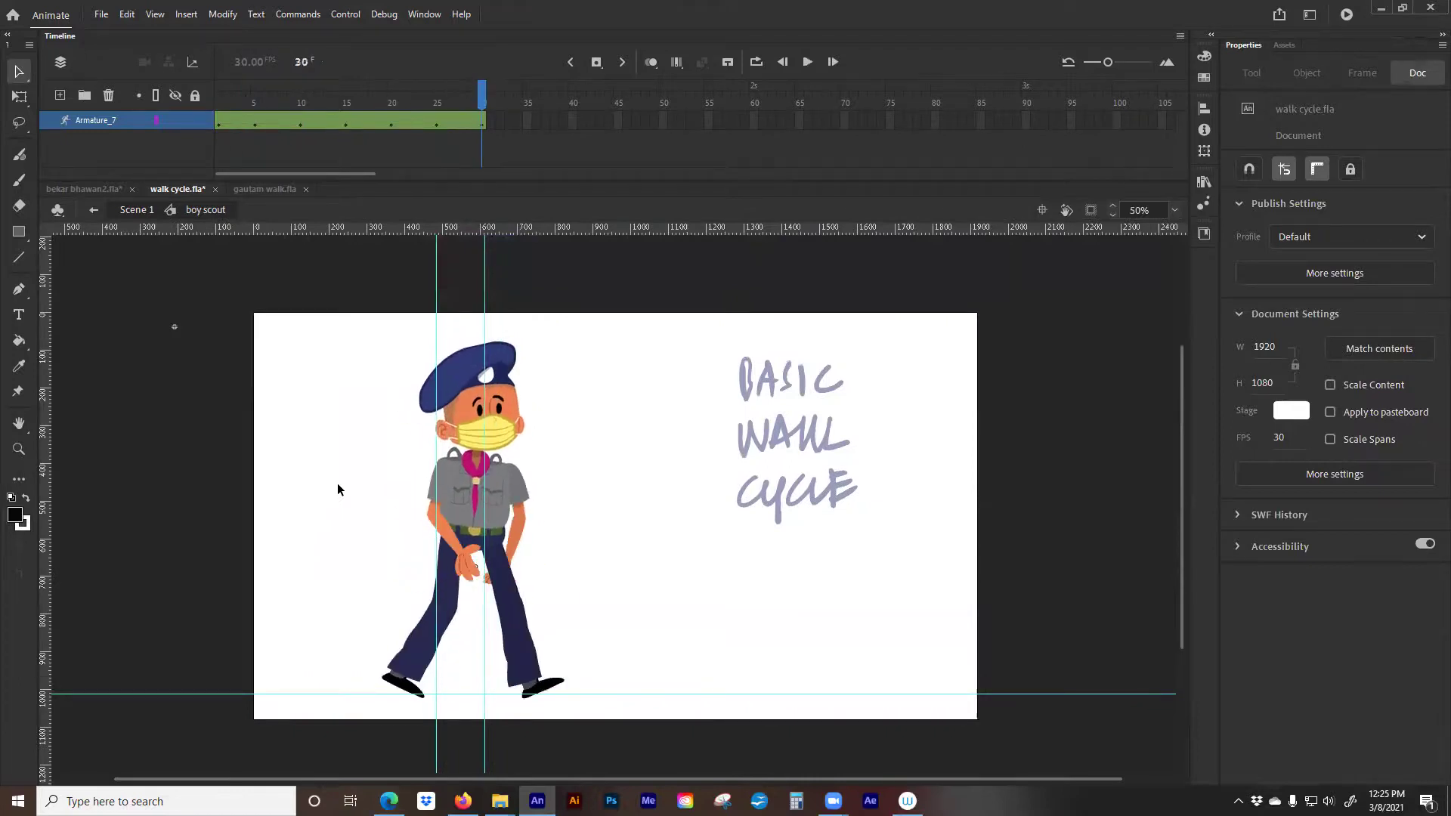
Return to Scene 1 and play the looping walk to examine the torso movement
click(136, 209)
key(Return)
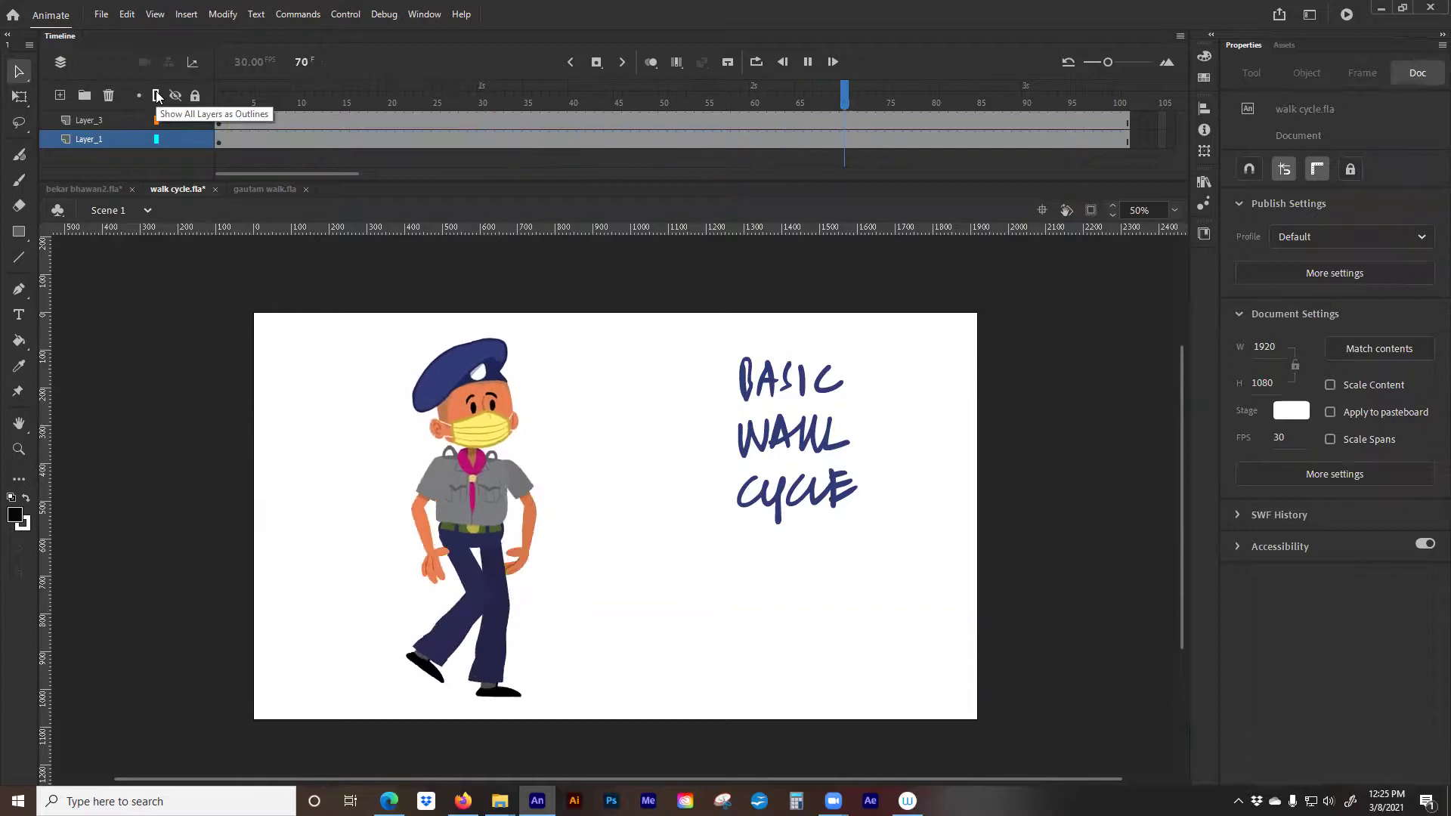
key(Return)
click(347, 110)
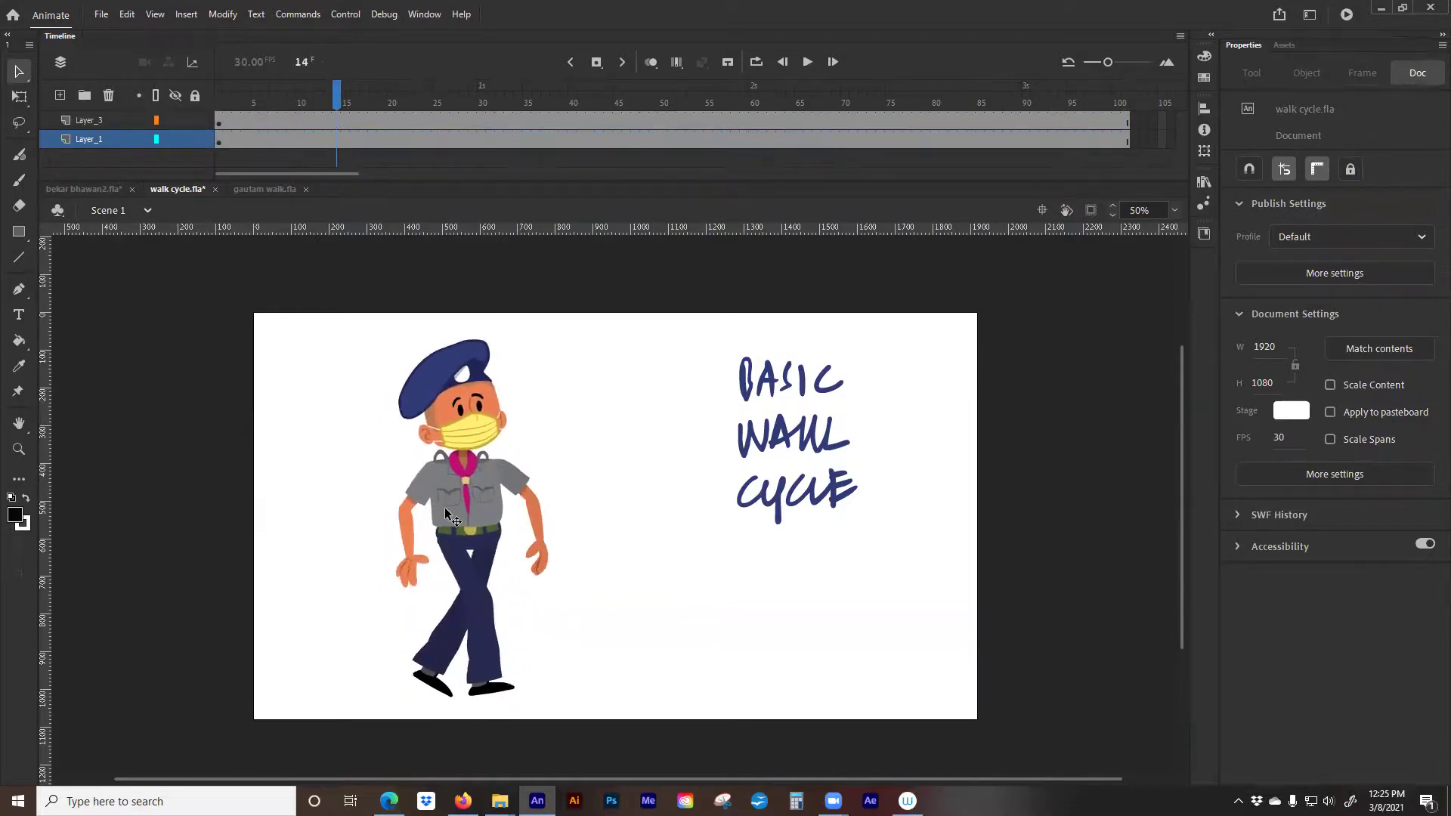
Reopen the boy scout symbol, refine the torso tilt and thigh rotation at frame 15 against the foot guides, and replay the walk
double_click(444, 506)
click(340, 98)
click(497, 518)
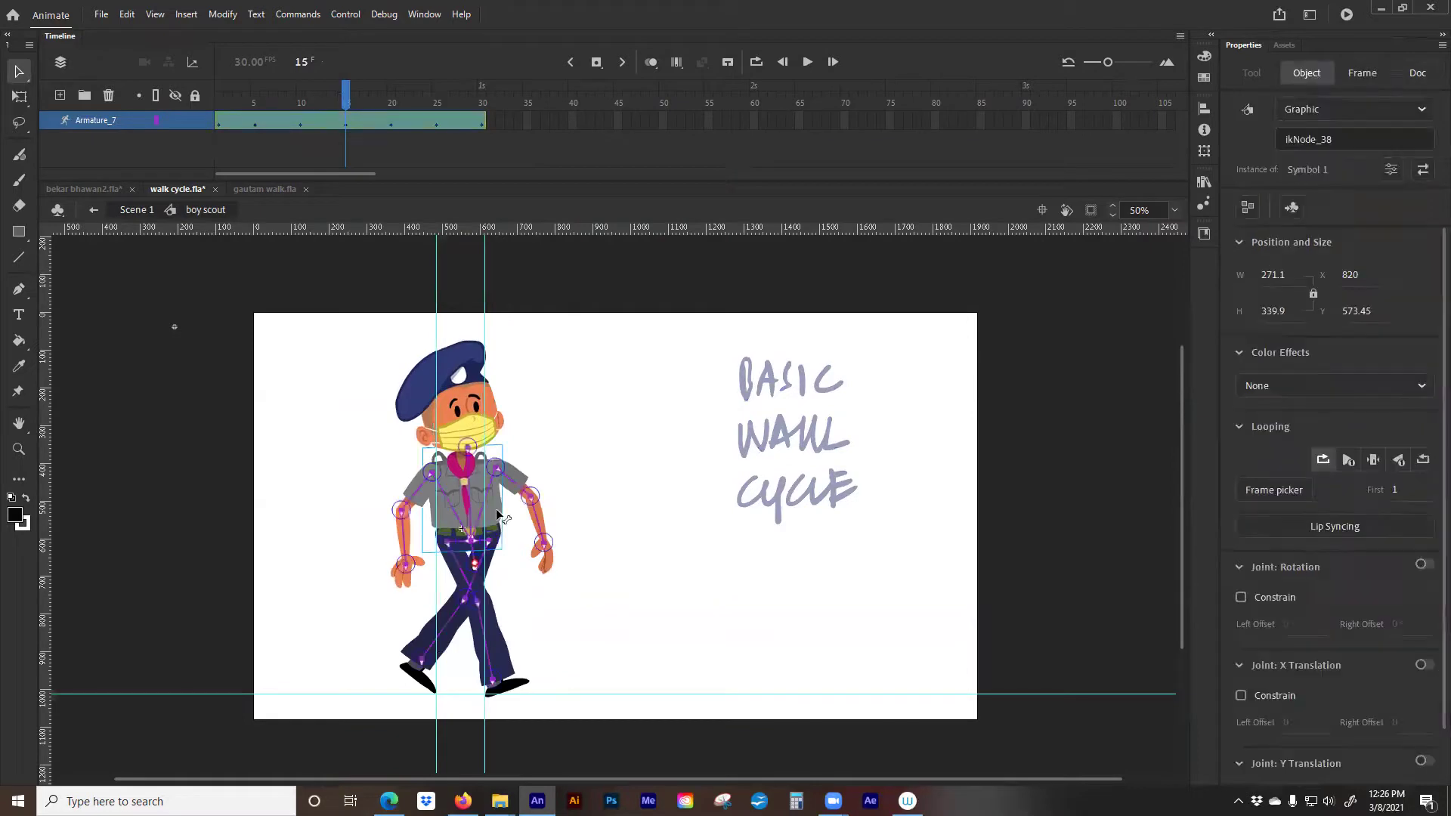
key(ctrl+equal)
scroll(650, 494, down, 1)
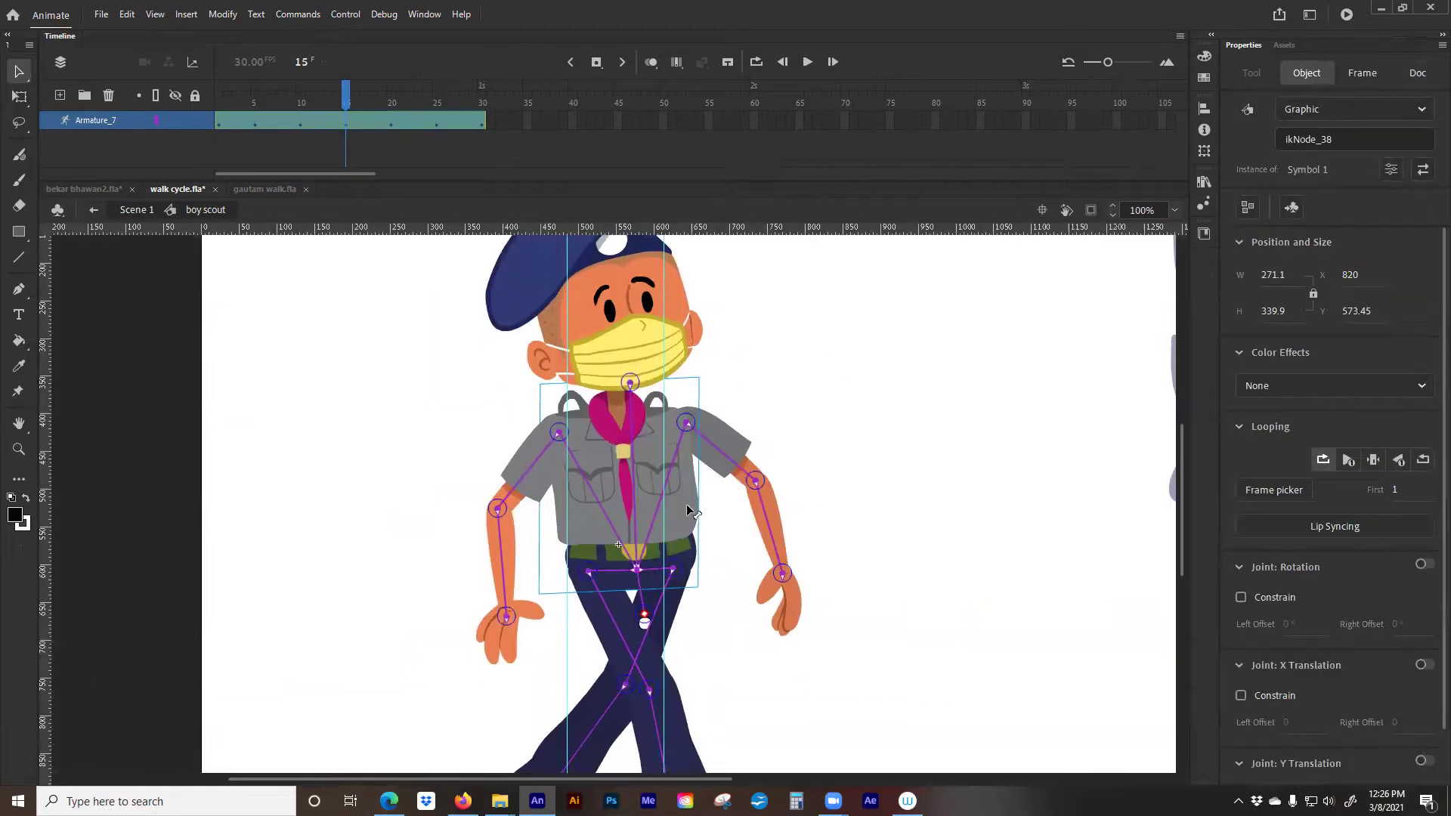
drag(688, 503, 693, 508)
drag(393, 607, 374, 377)
drag(670, 560, 671, 545)
drag(594, 398, 653, 376)
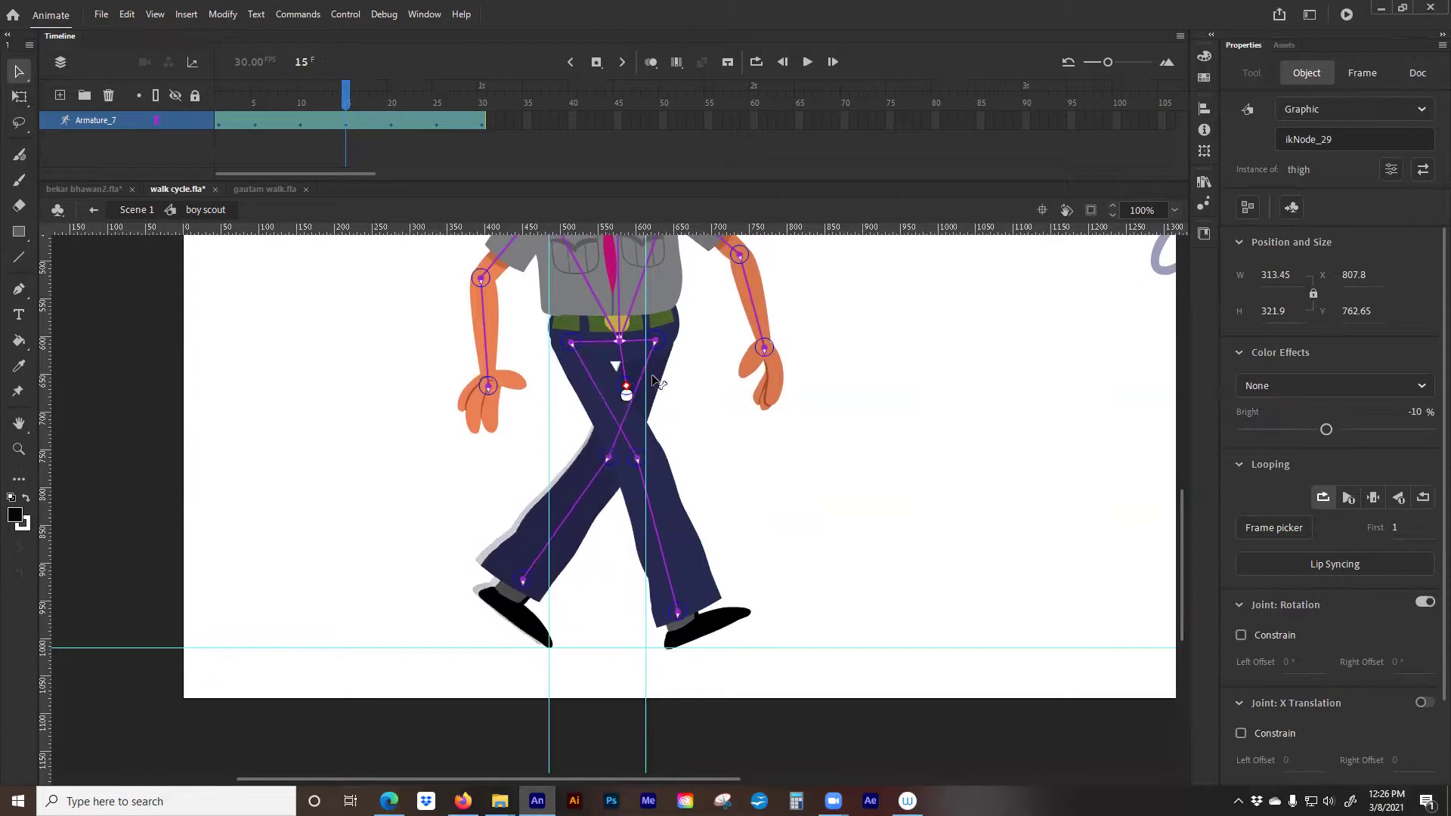
drag(356, 411, 275, 582)
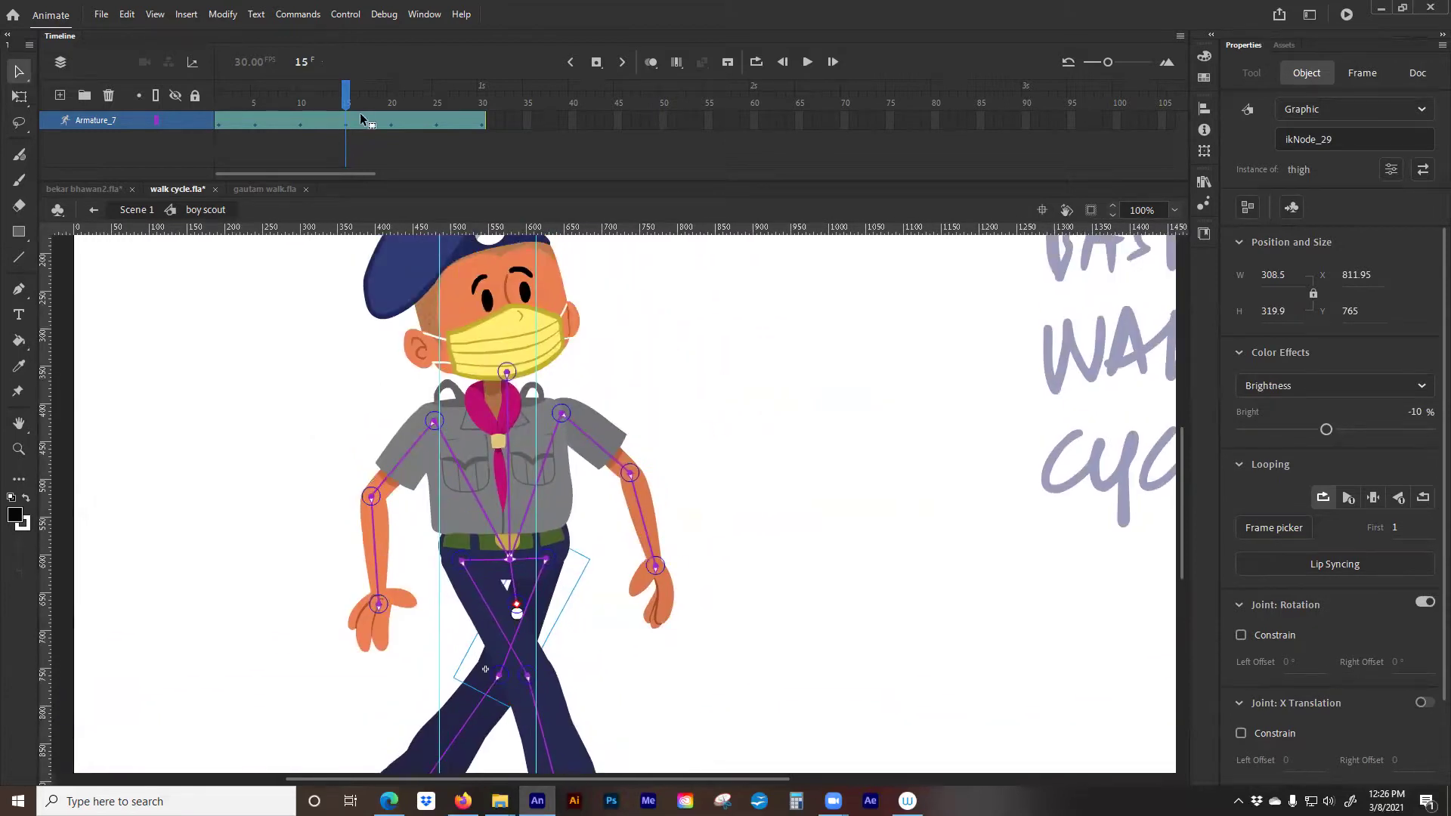
key(shift+comma)
key(Return)
Swing the front leg farther forward at frame 1 to widen the contact pose
mouse_move(220, 83)
mouse_down()
mouse_move(246, 92)
mouse_move(225, 111)
mouse_up()
drag(229, 542, 229, 445)
drag(224, 95, 220, 96)
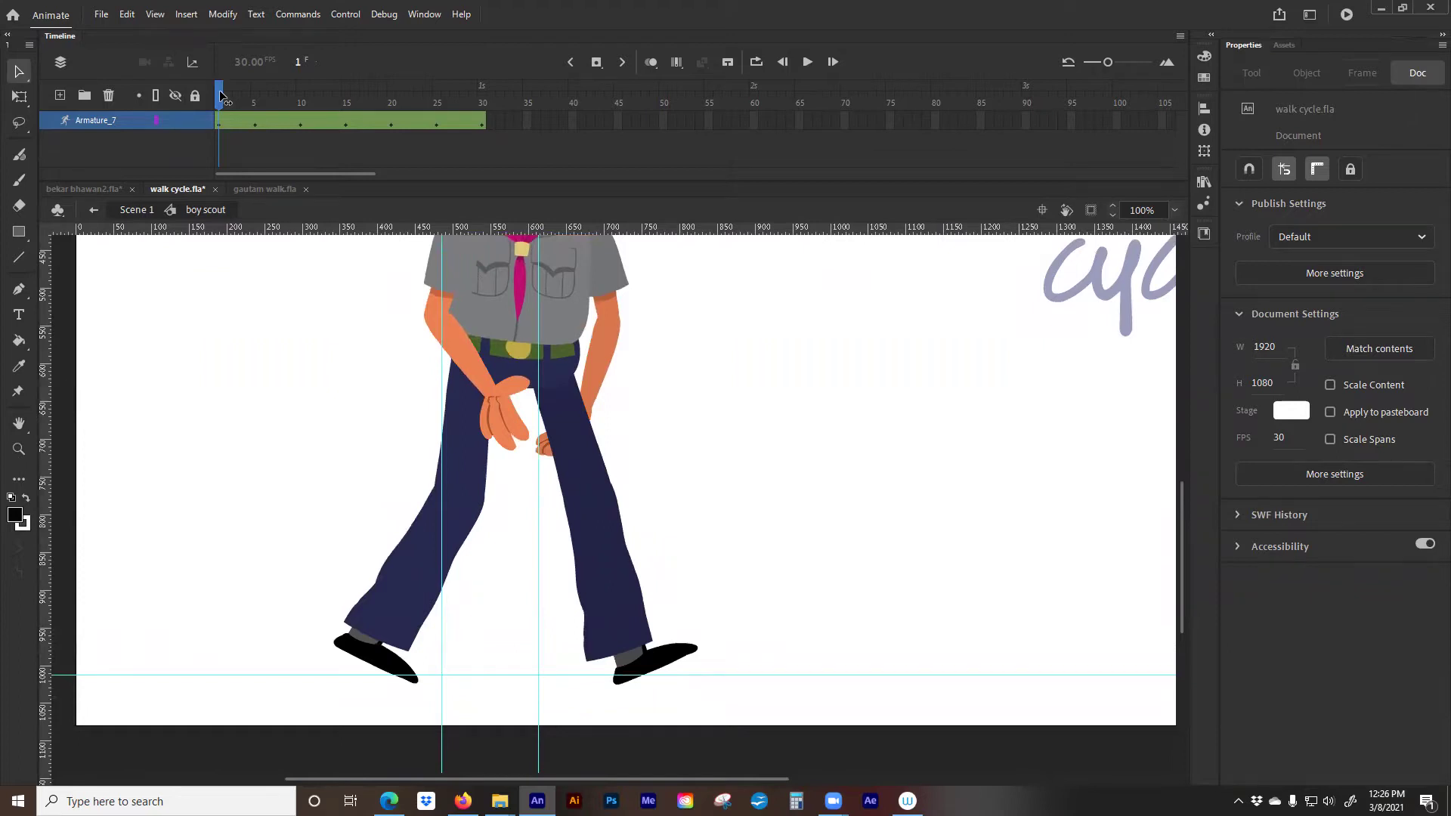
drag(573, 444, 578, 438)
Copy the frame 1 pose and paste it onto frame 30 to keep the loop seamless
right_click(220, 122)
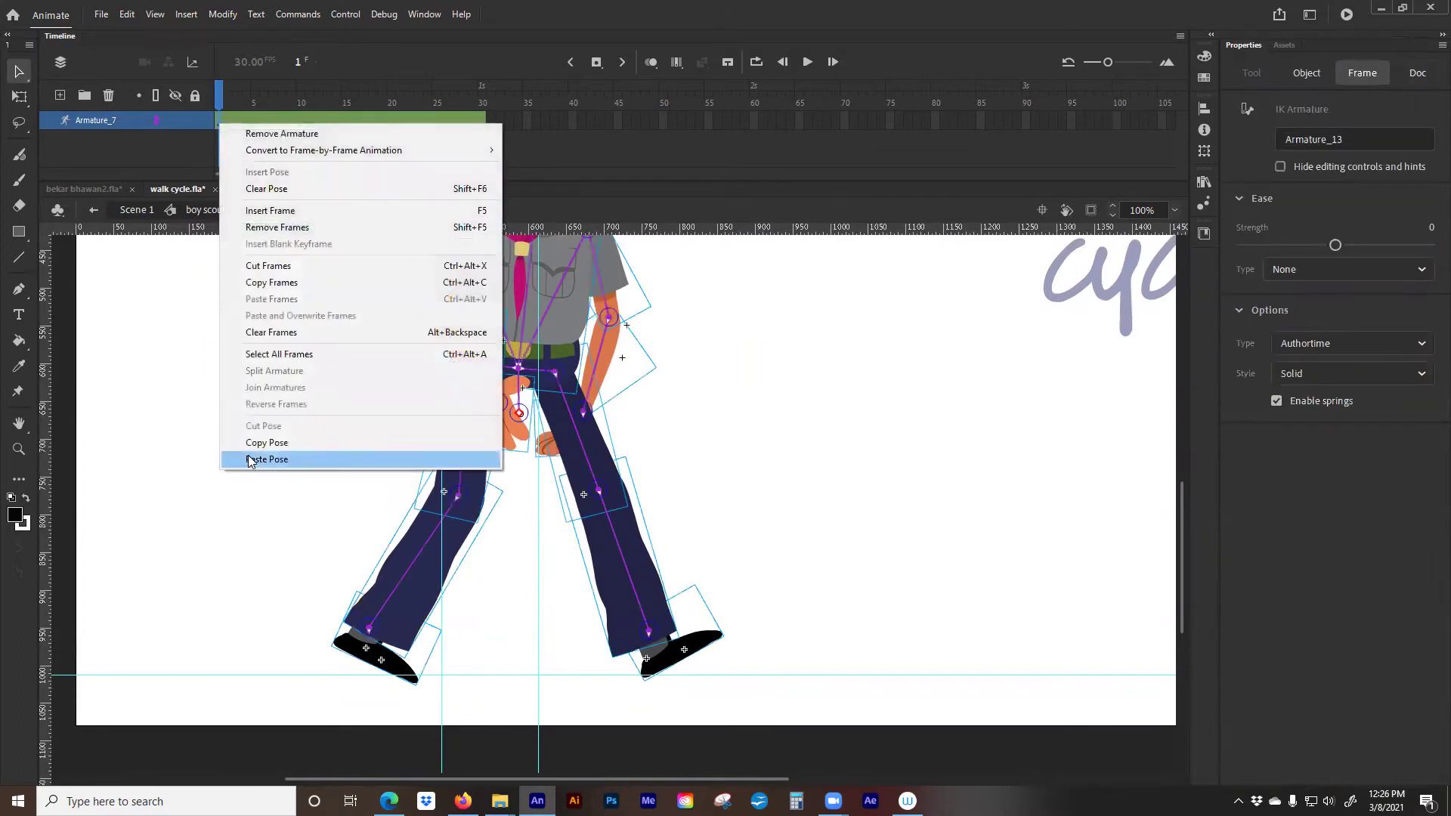
click(240, 442)
right_click(484, 125)
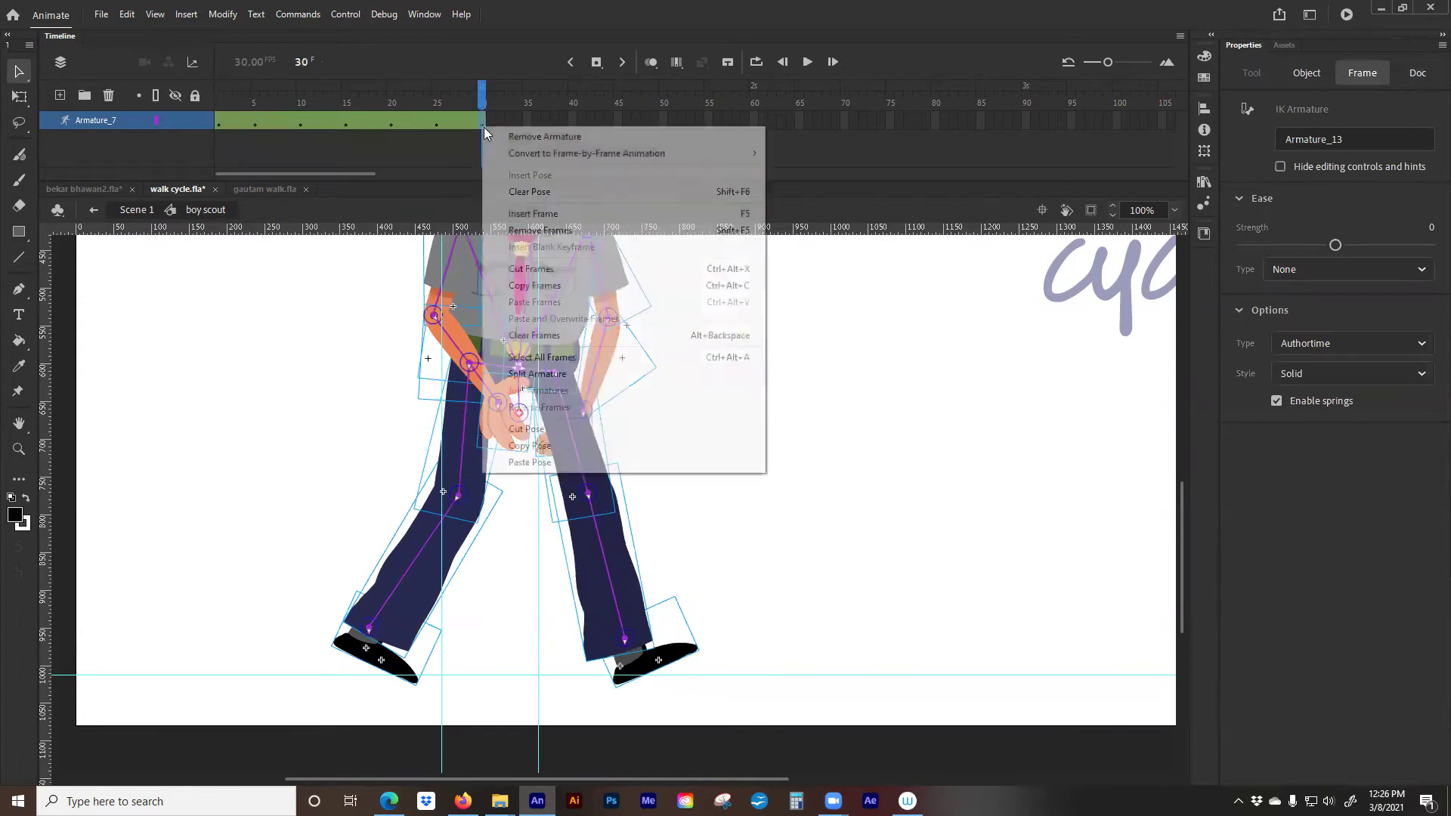
click(519, 462)
Rotate the front foot at frame 2 so its sole lies flat on the floor guide
mouse_move(254, 101)
mouse_down()
mouse_move(220, 102)
mouse_move(234, 108)
mouse_up()
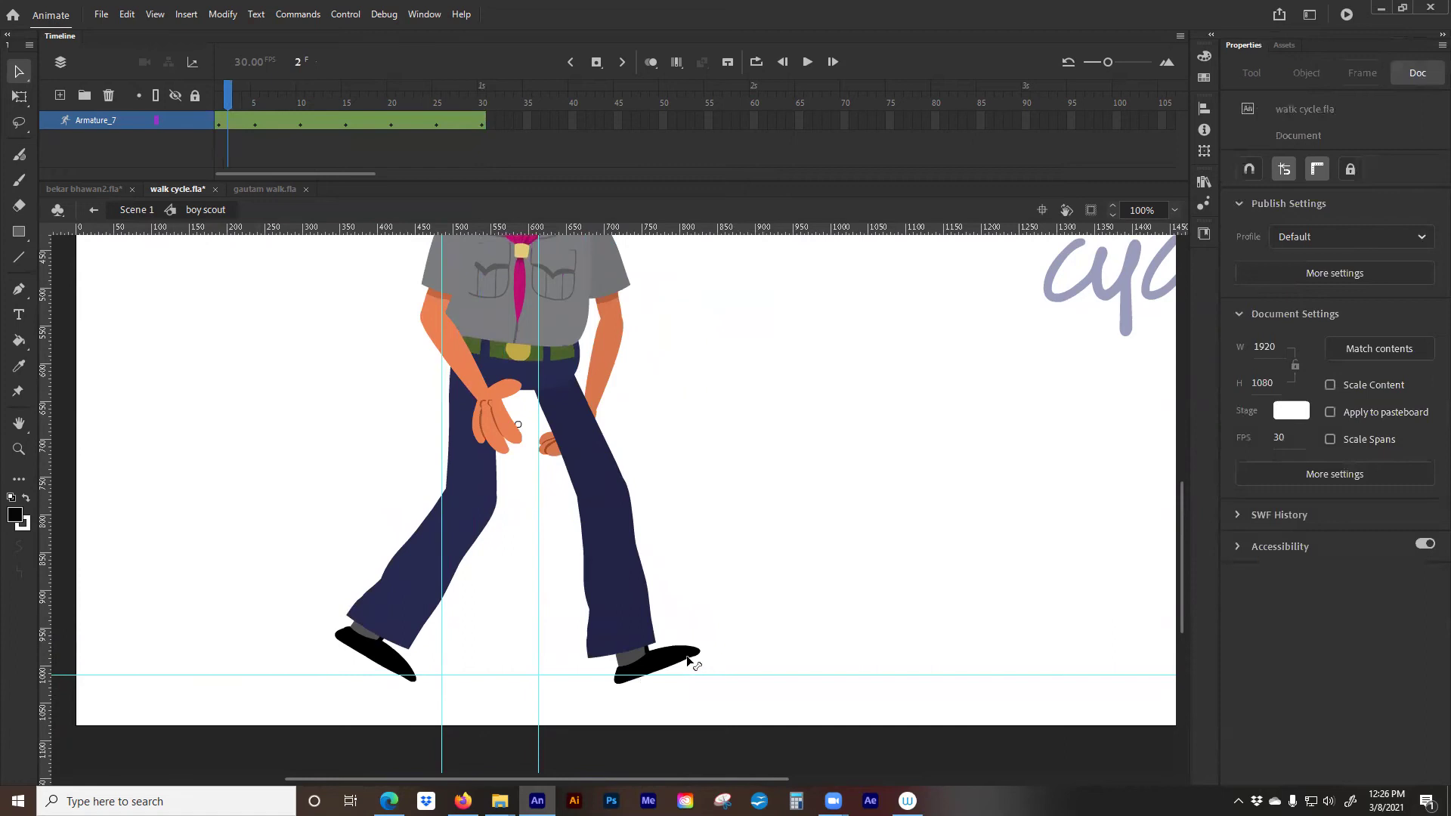
click(690, 661)
drag(688, 662, 695, 675)
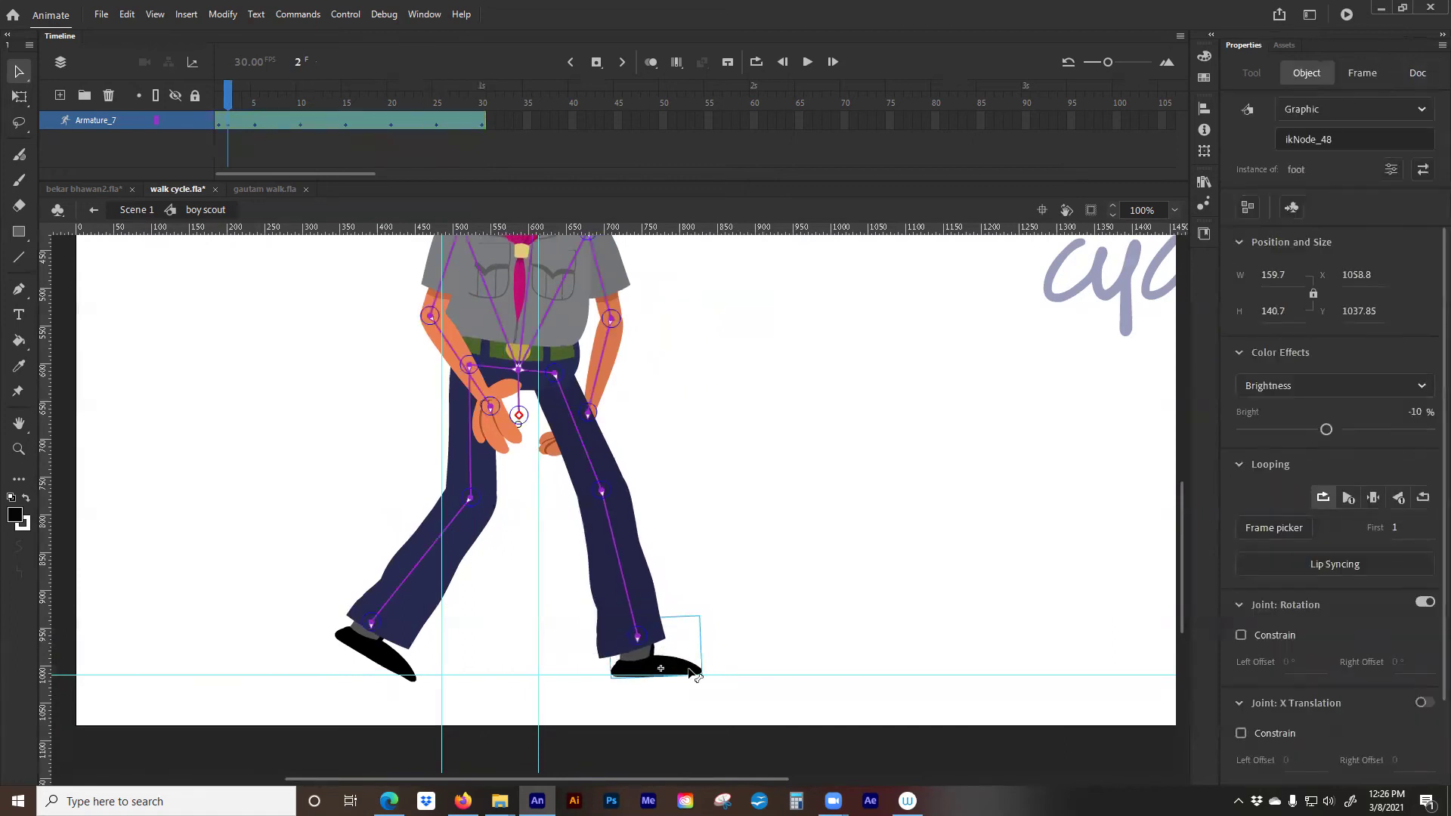